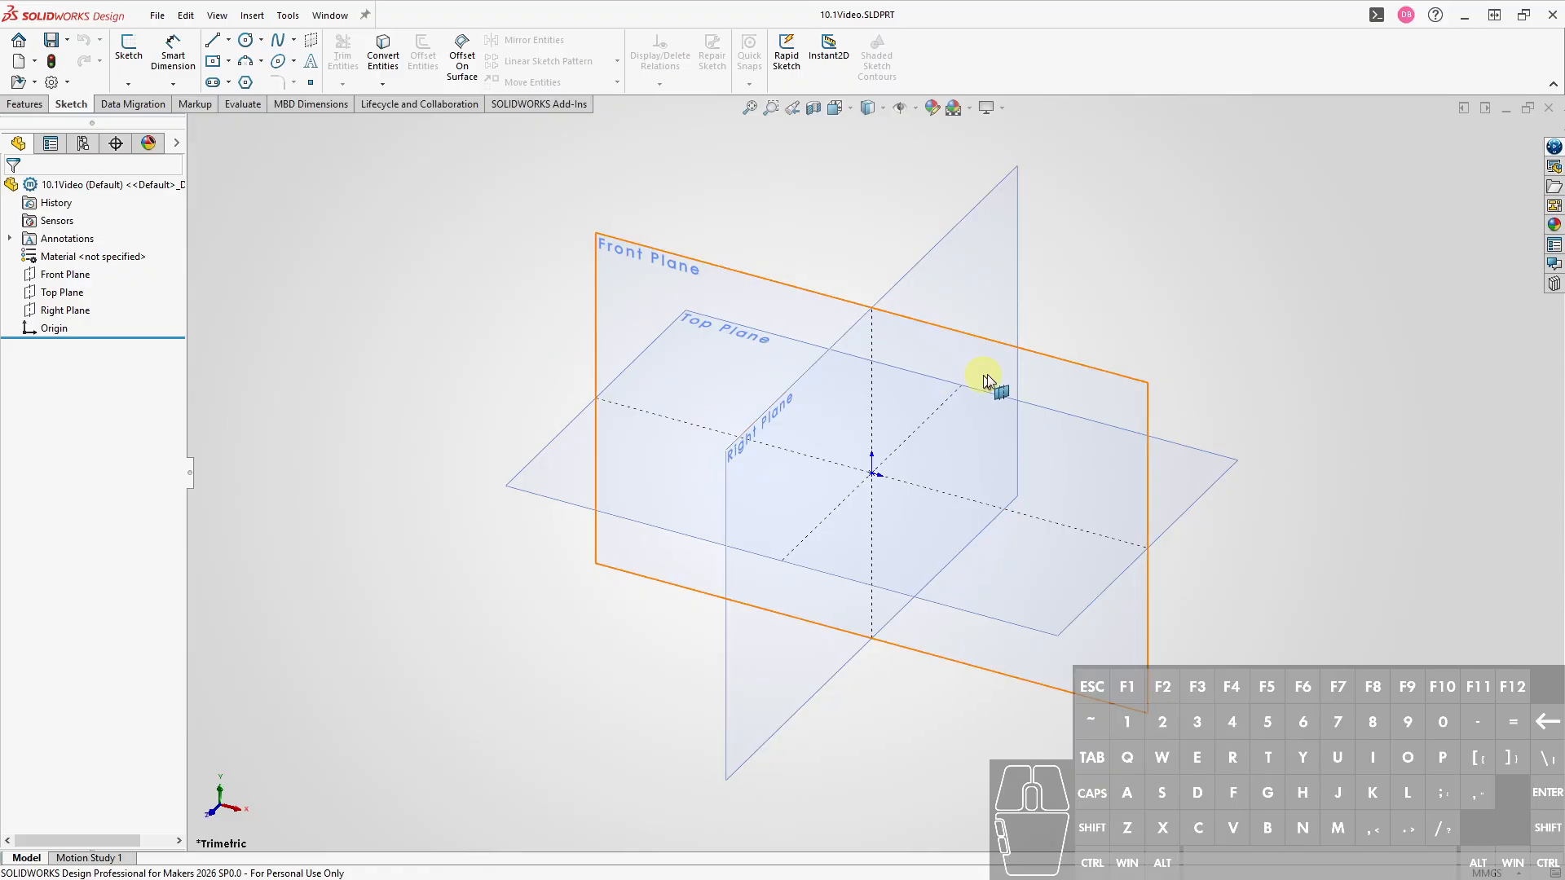
On the Front Plane, sketch a center rectangle from the origin measuring 50 mm by 50 mm
click(1076, 375)
click(1138, 323)
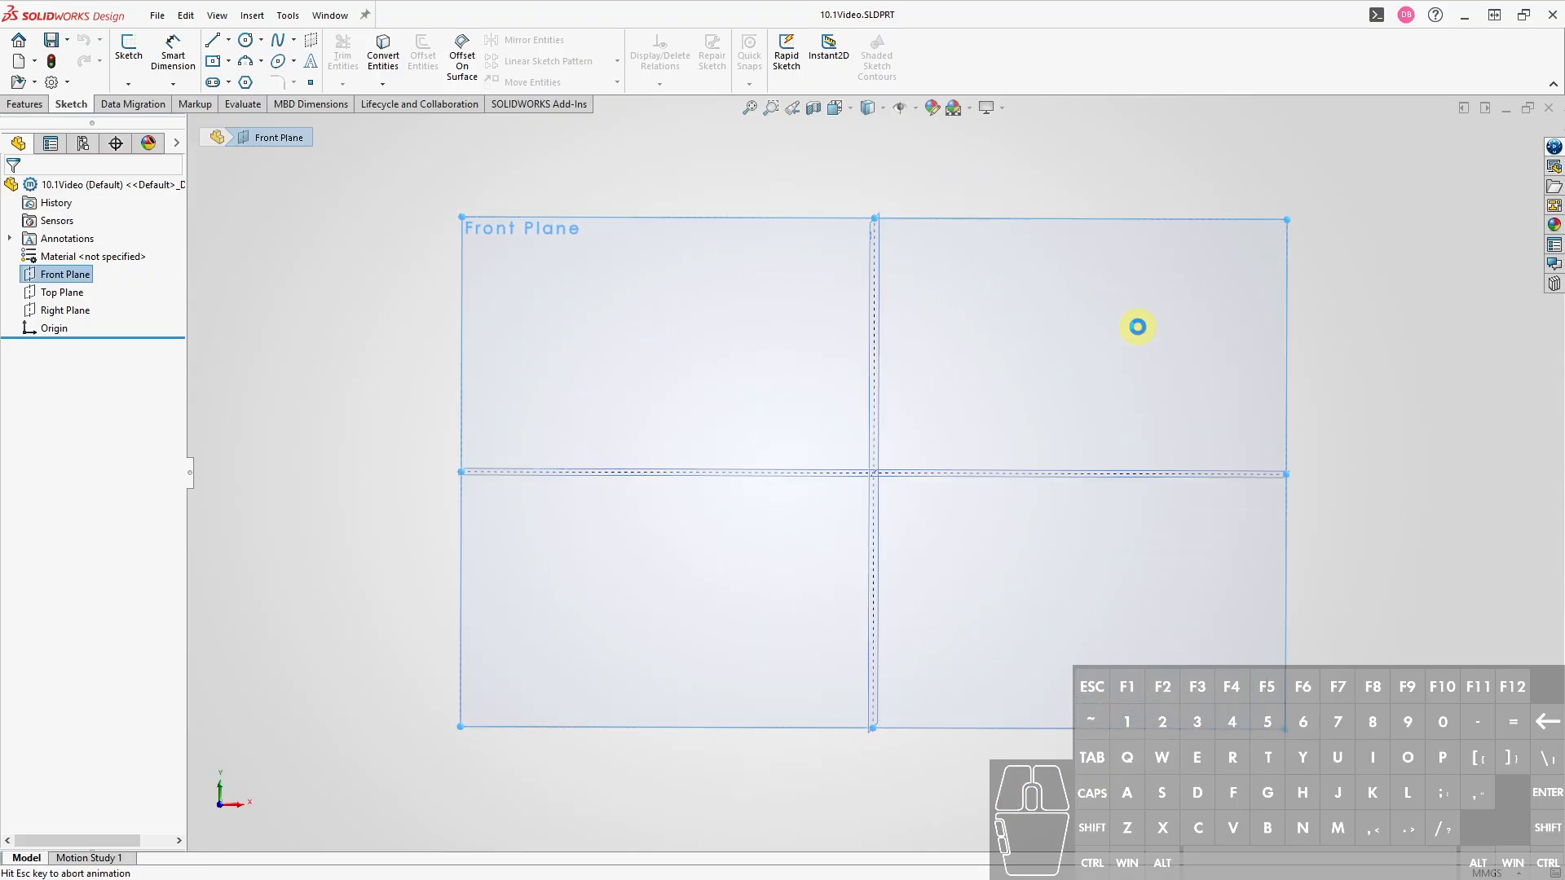
key(s)
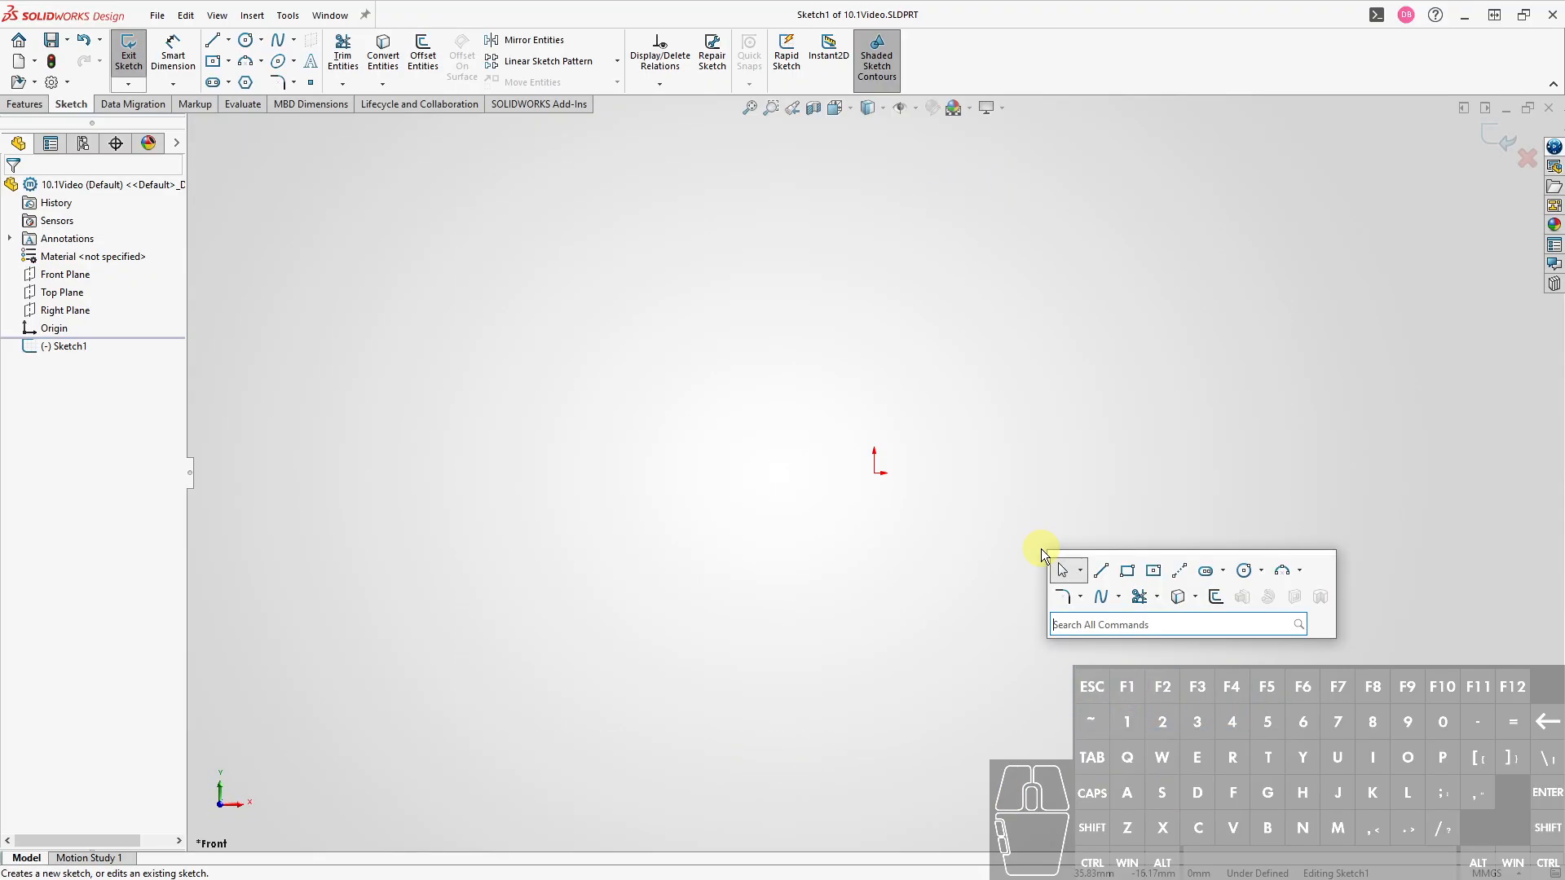
click(1153, 570)
click(875, 475)
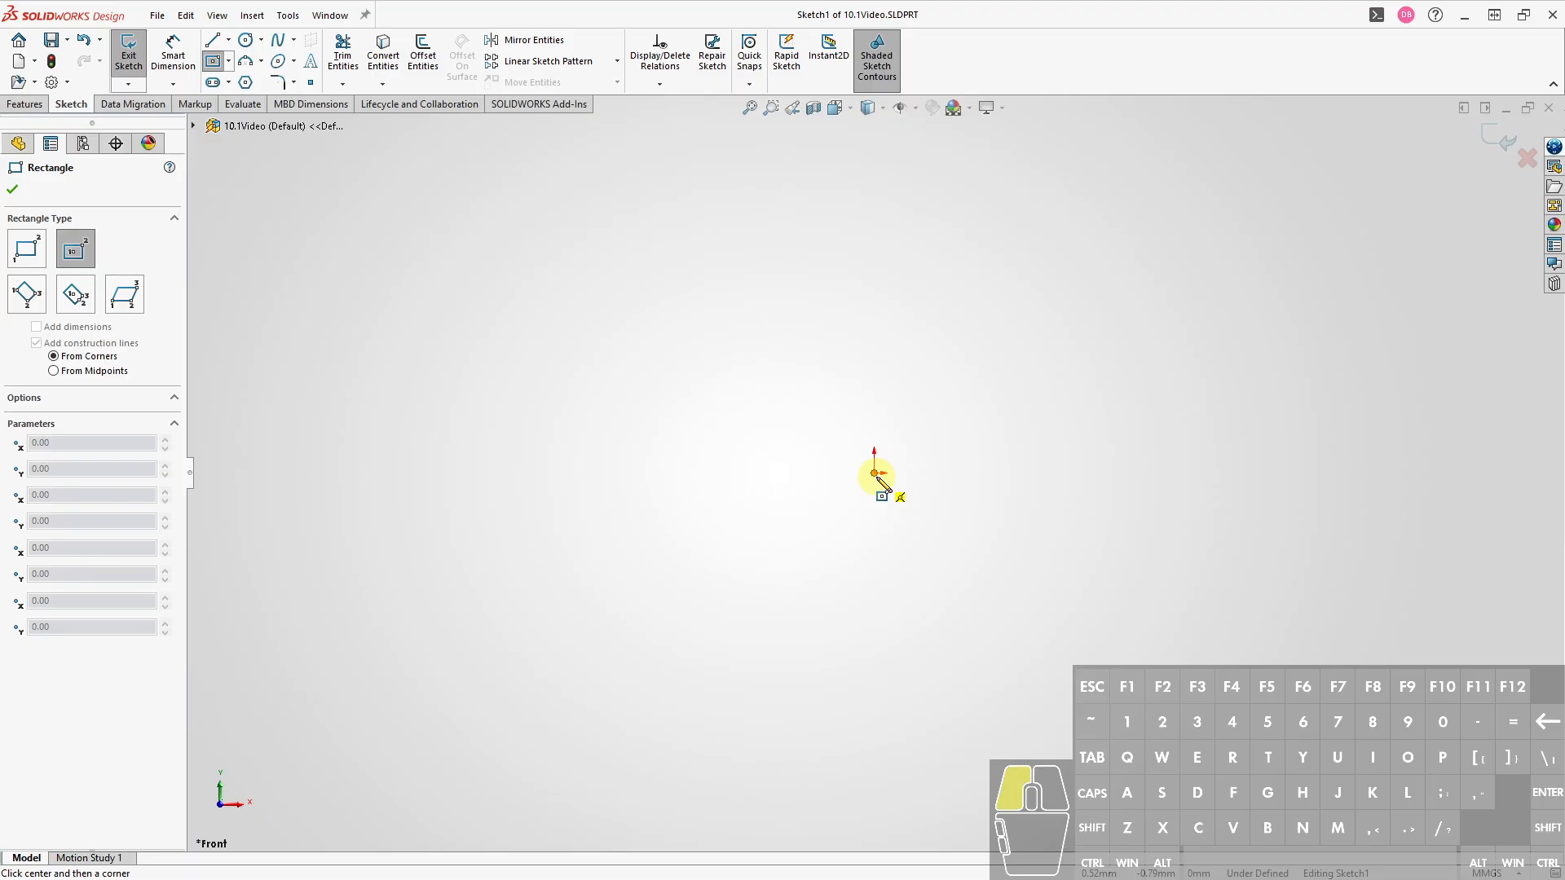
drag(875, 474, 989, 572)
text(50)
key(Tab)
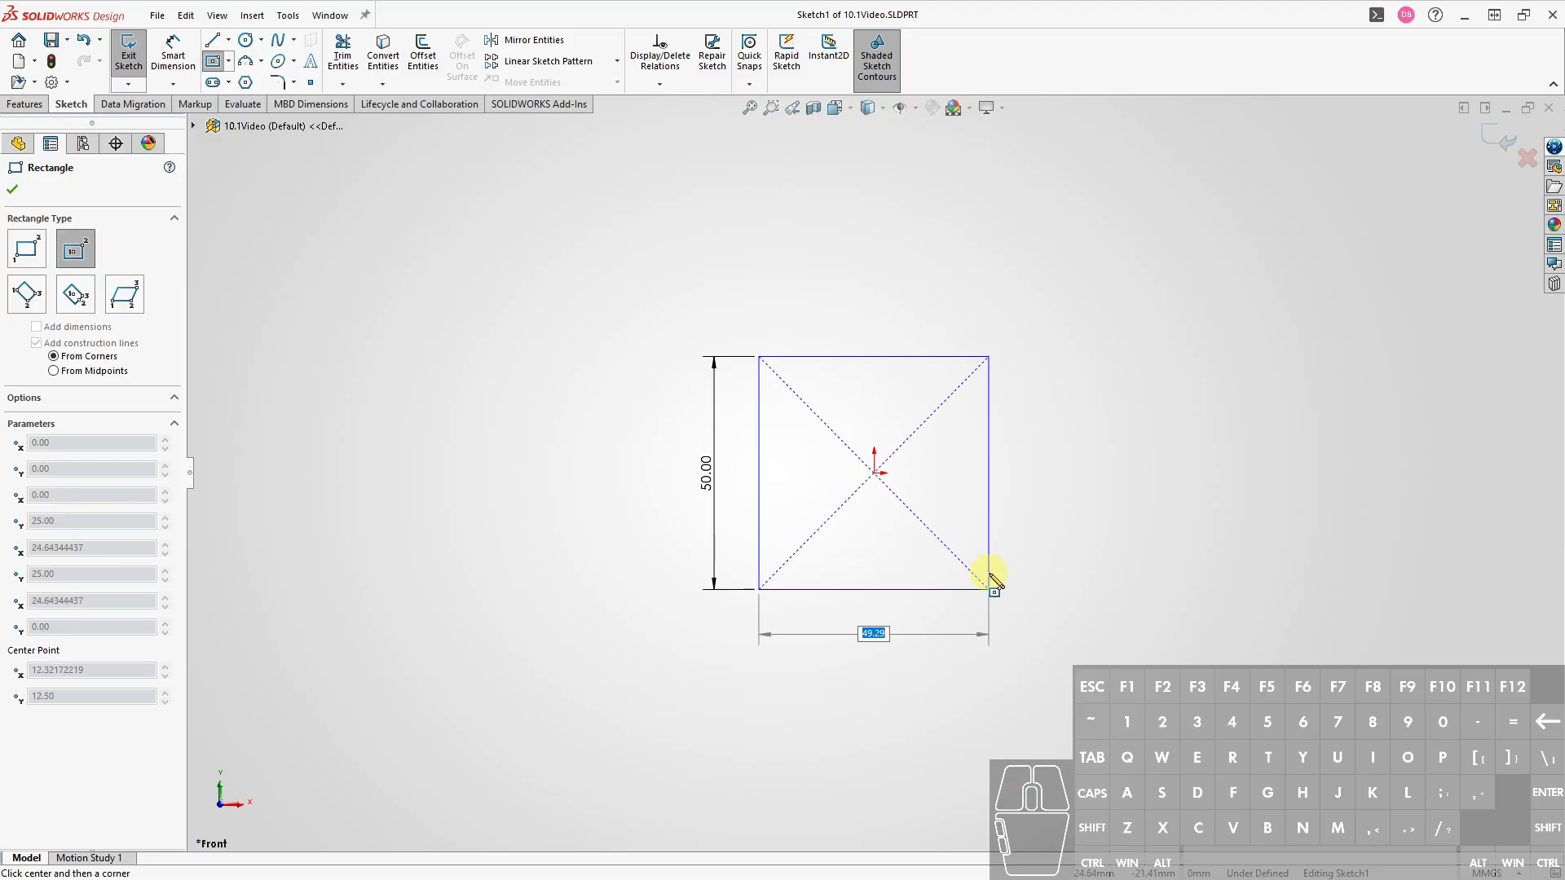
text(50)
key(Return)
key(Escape)
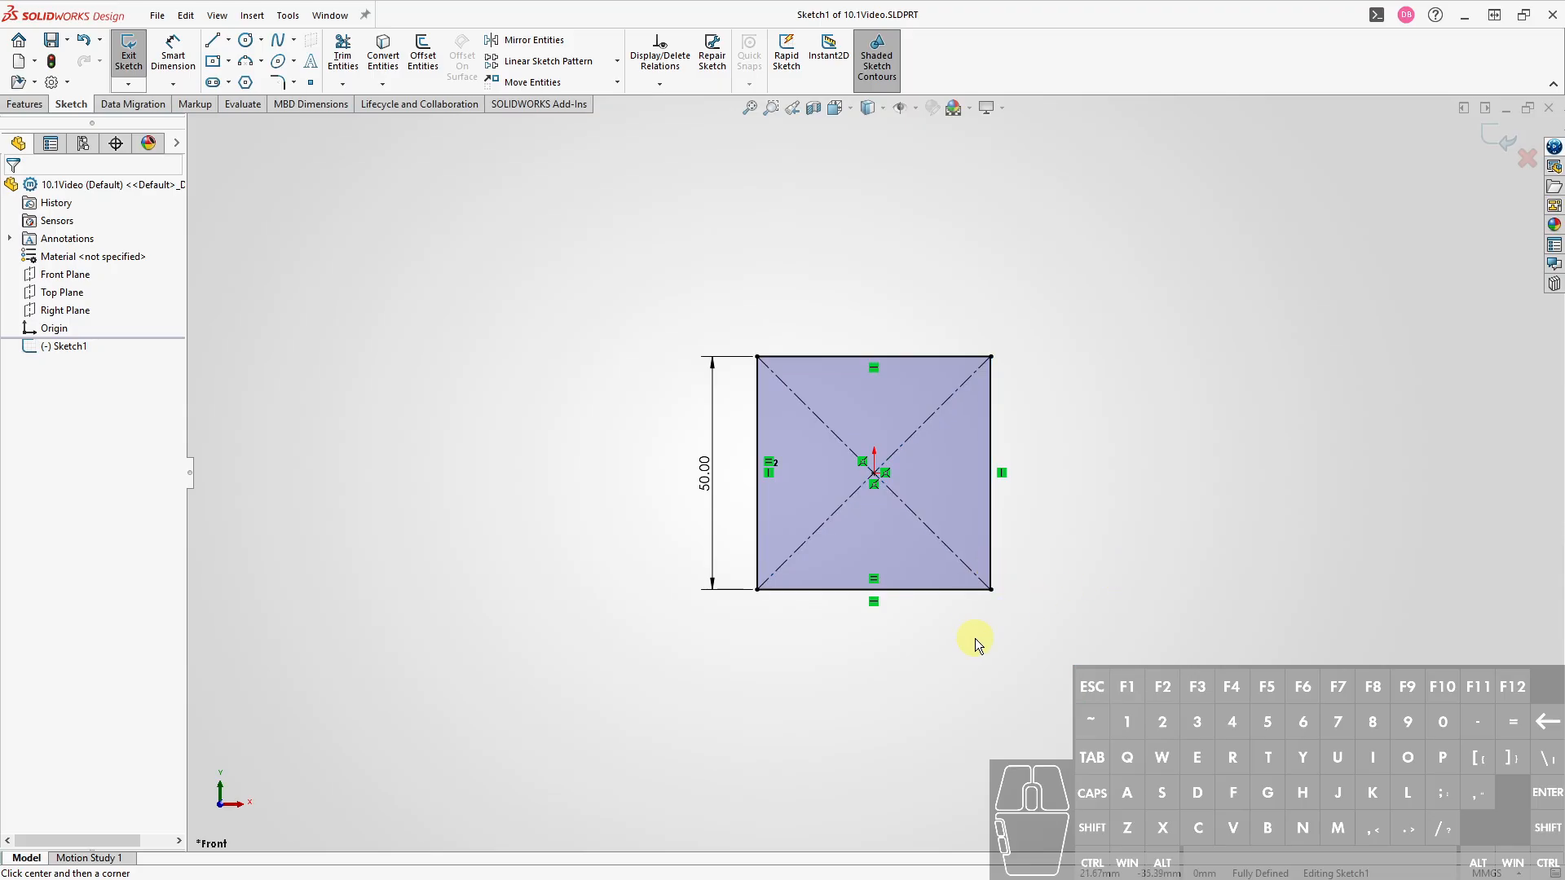
Extrude the square profile 100 mm with the Mid Plane end condition
key(ctrl)
key(ctrl+e)
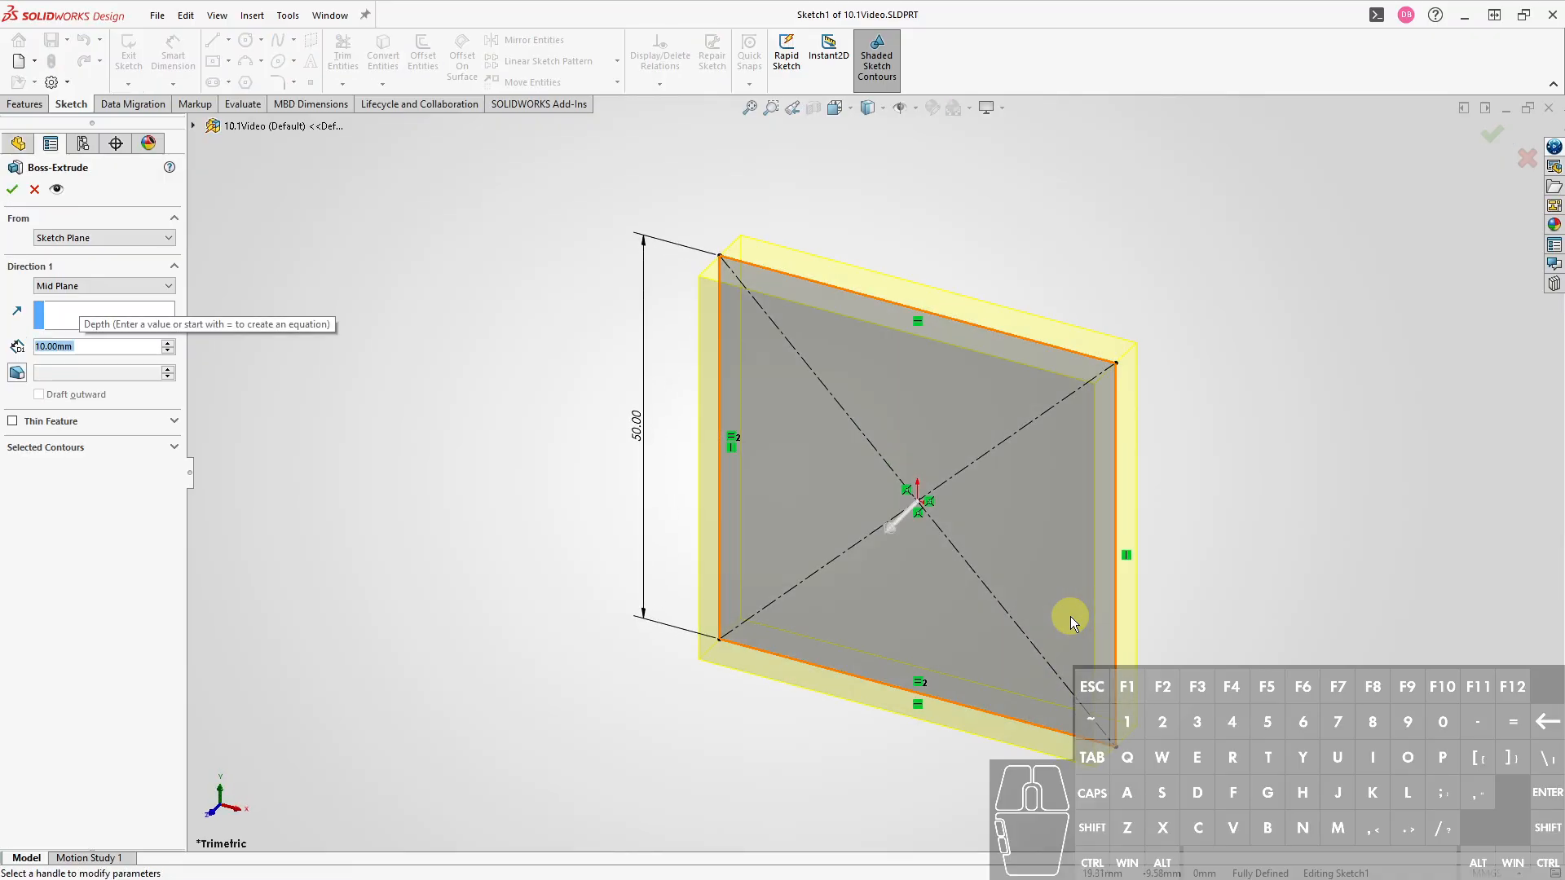
text(100)
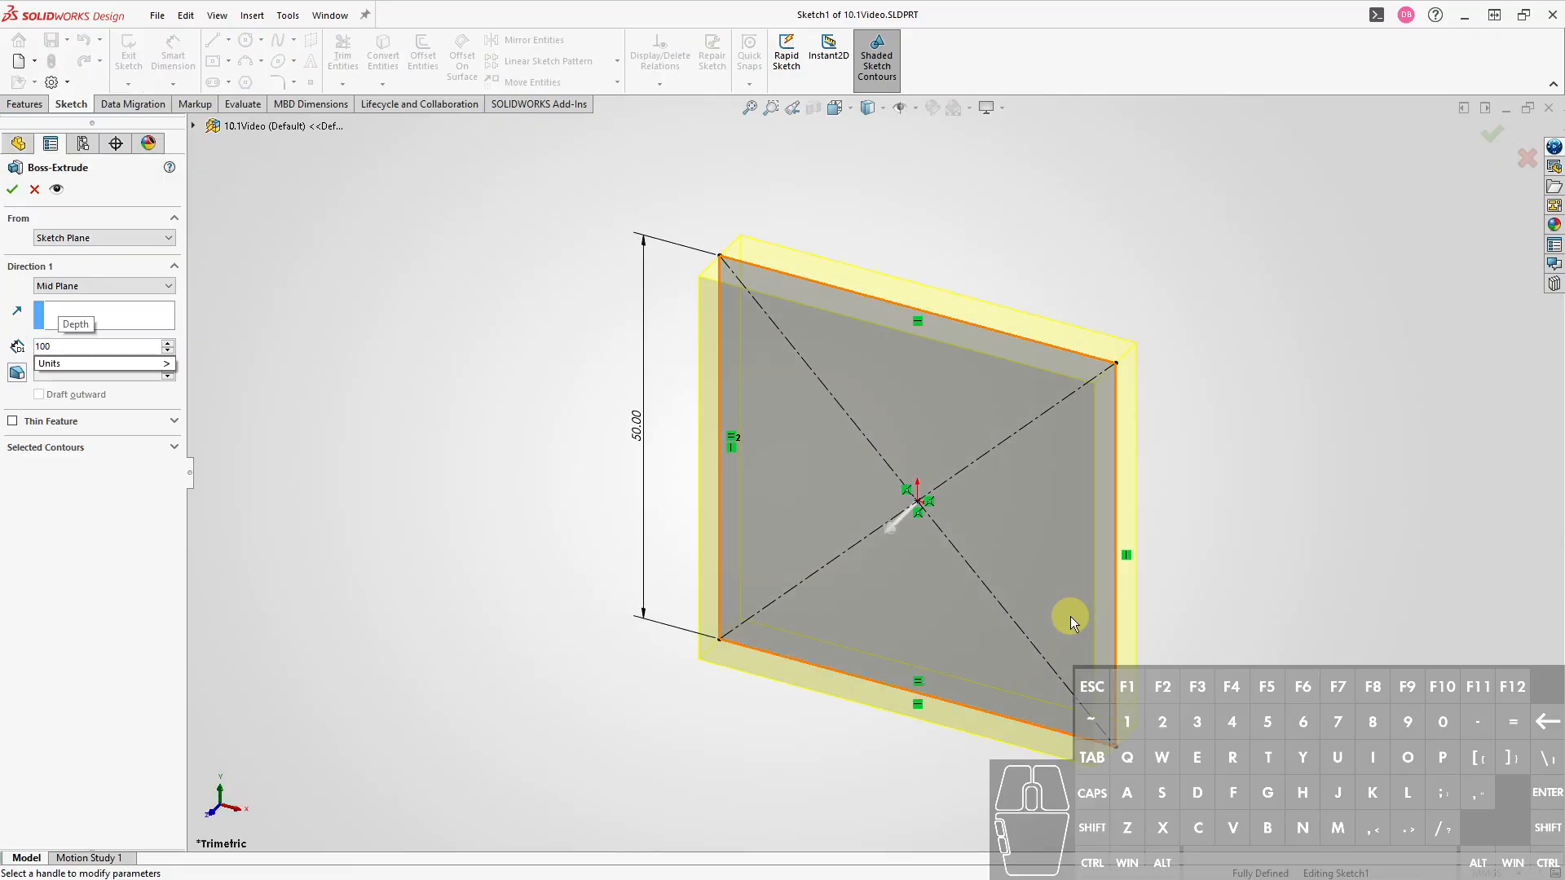
key(Return)
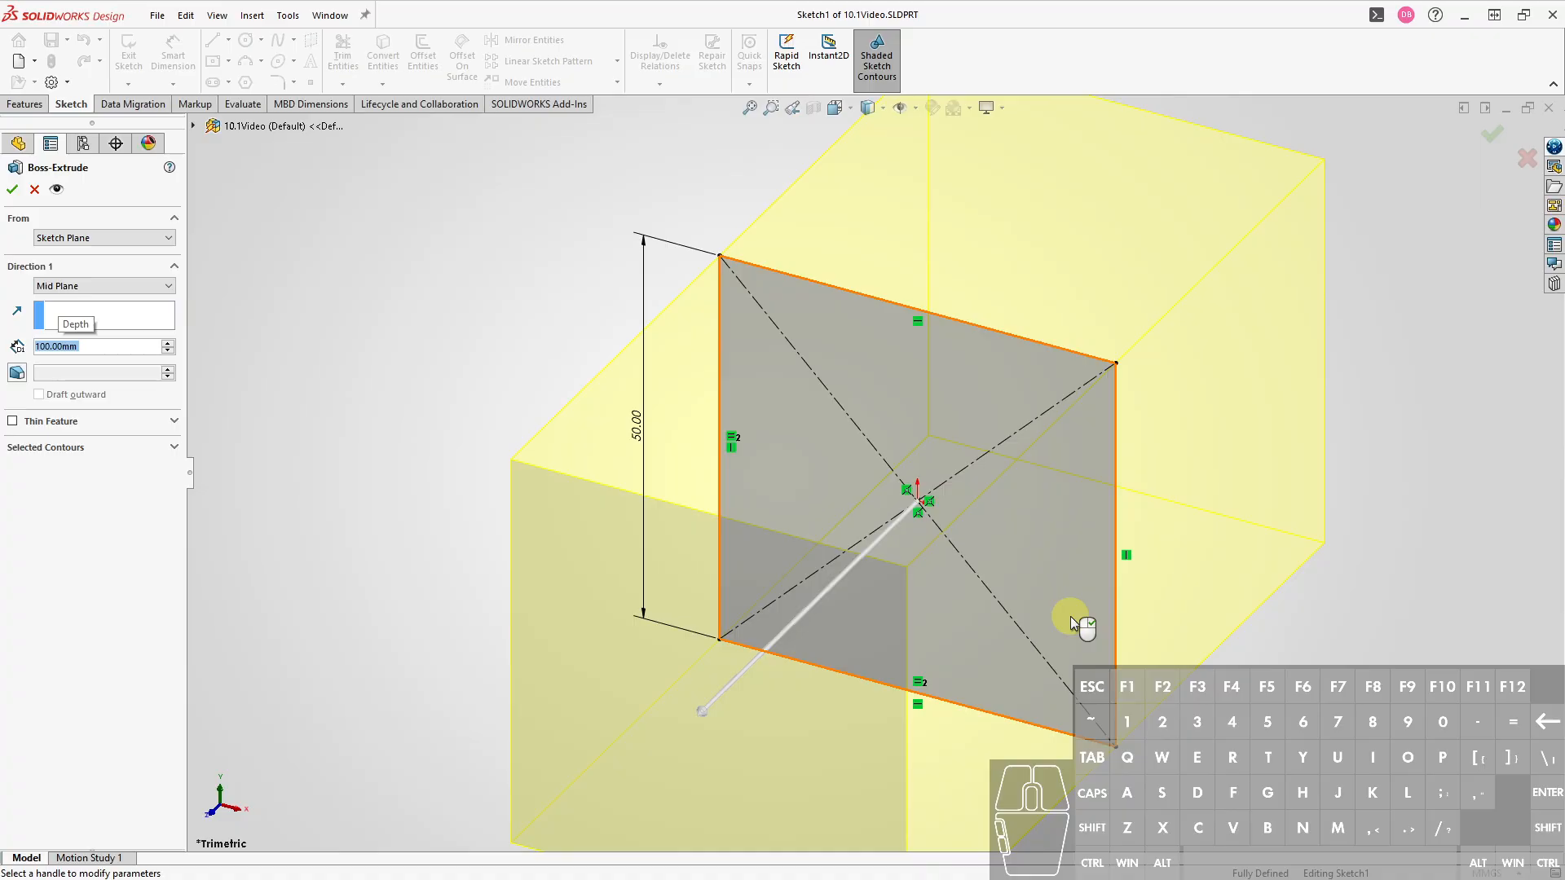
right_click(414, 368)
key(Escape)
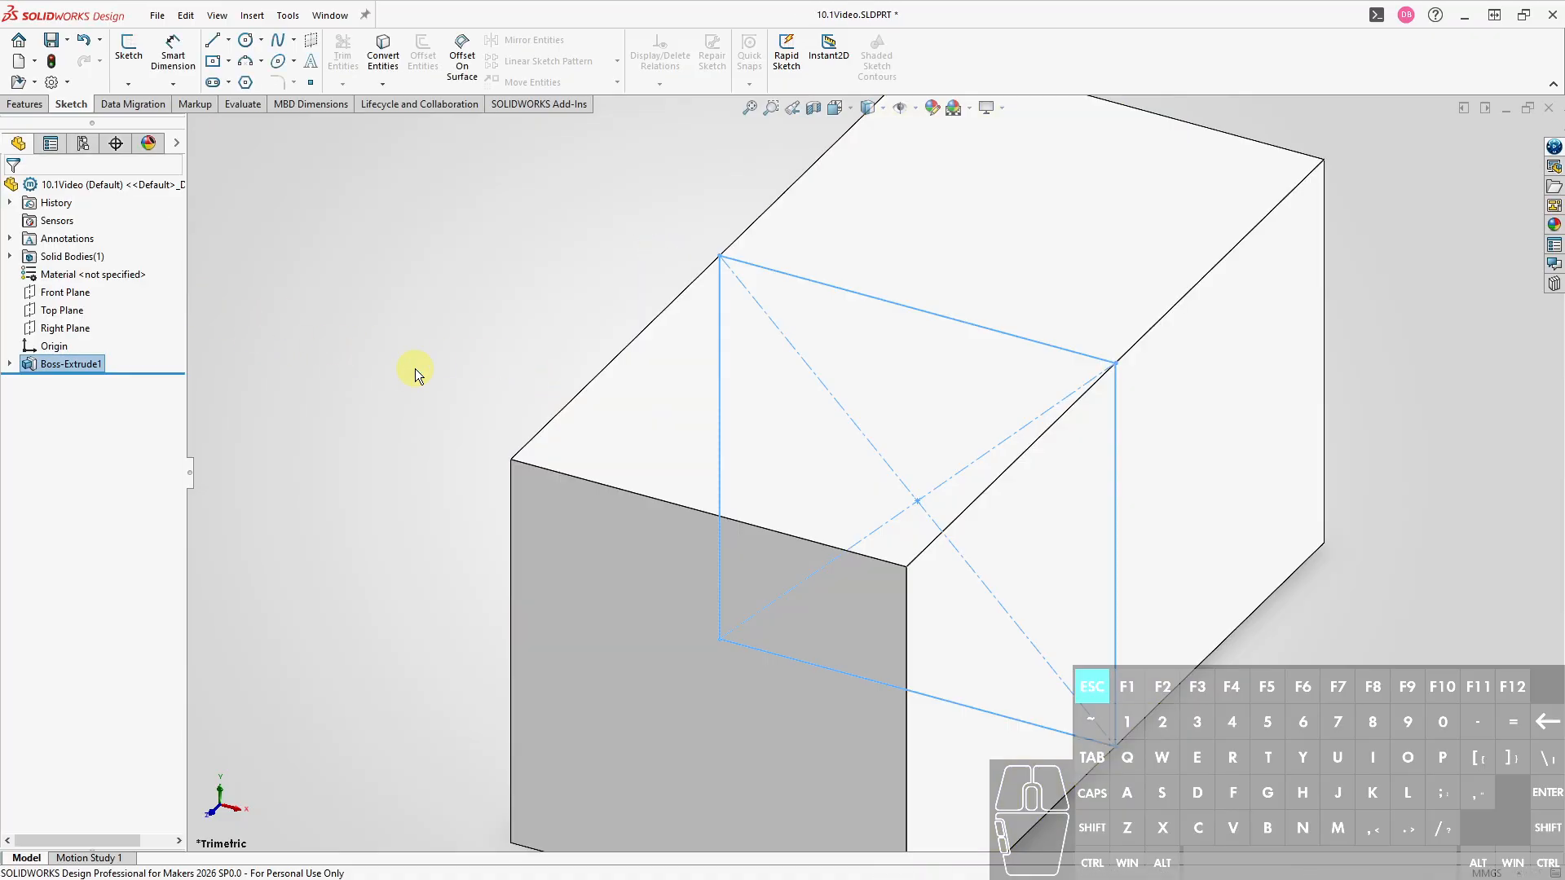
On the block's long side face, sketch a horizontal centerpoint straight slot from the origin, about 39 mm between arc centers and about 6 mm radius
scroll(613, 456, up, 4)
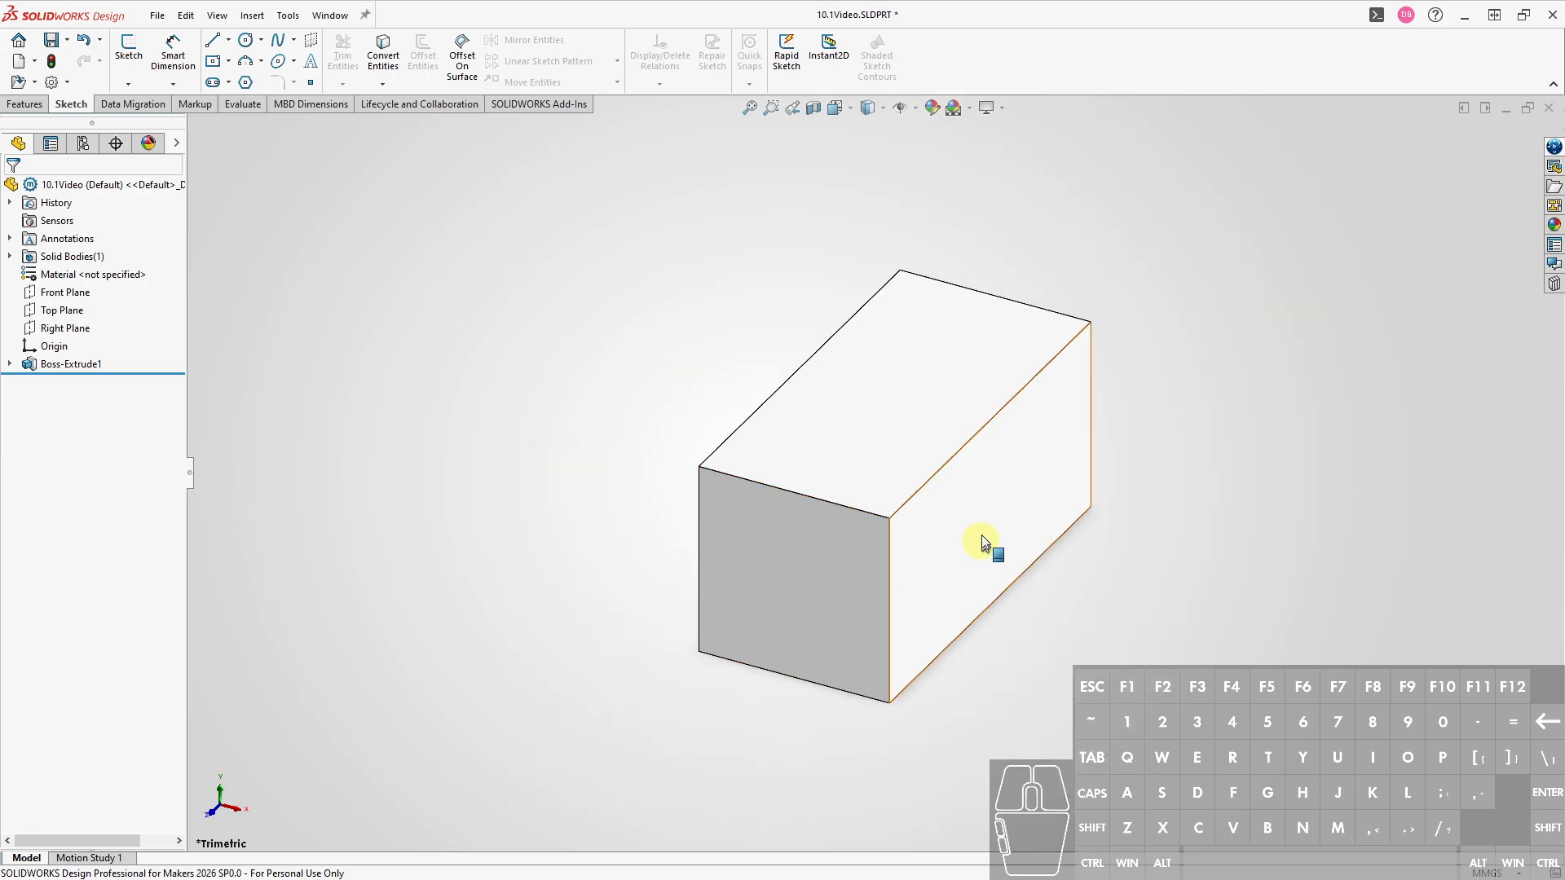
click(981, 514)
click(1059, 467)
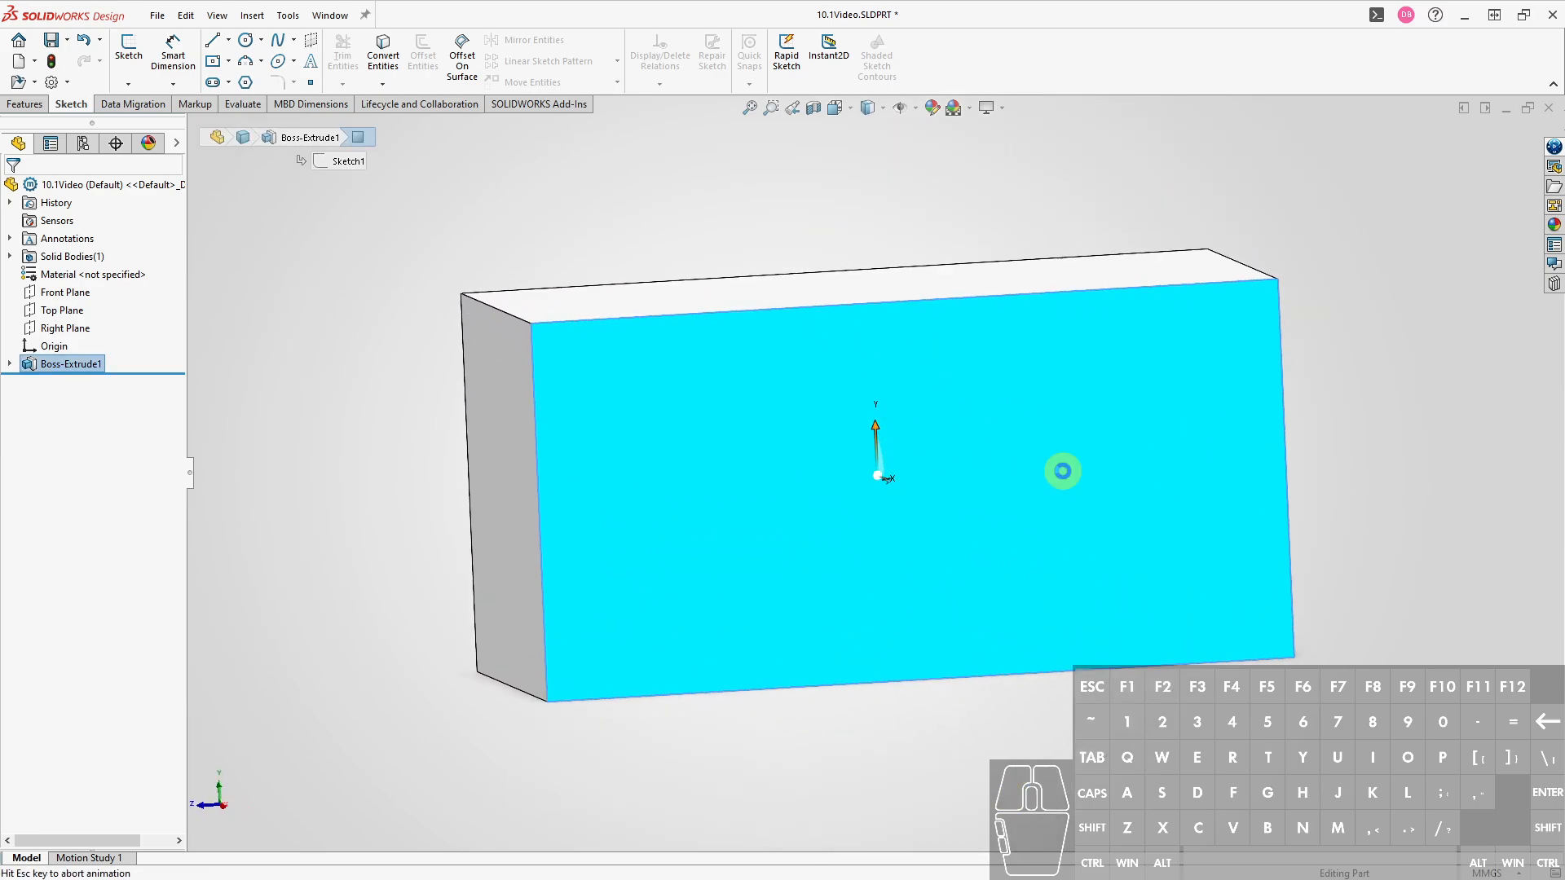
key(s)
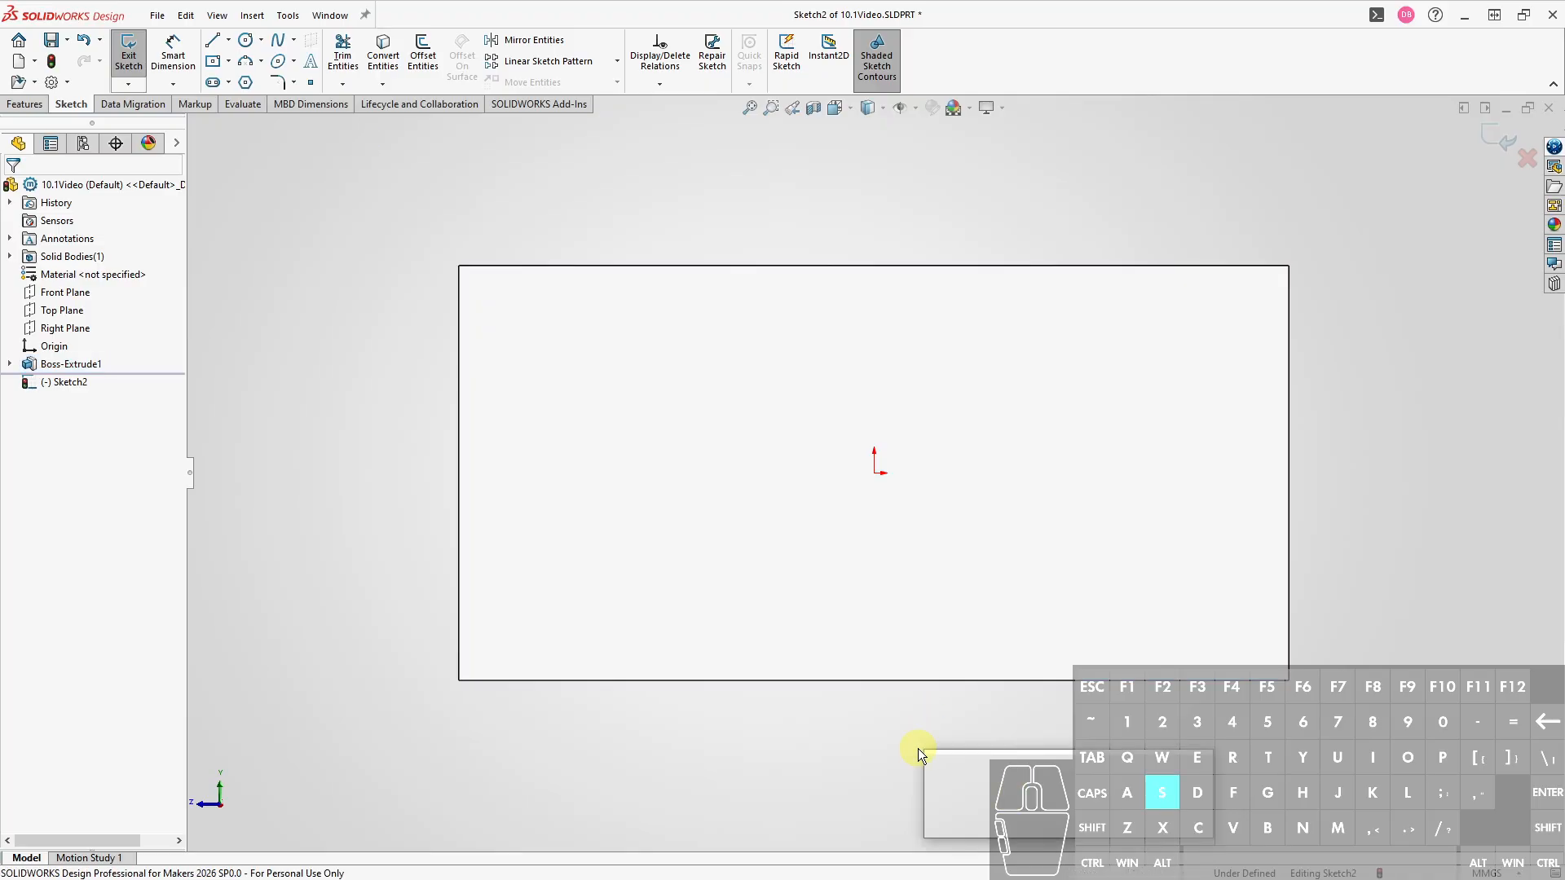
click(1101, 776)
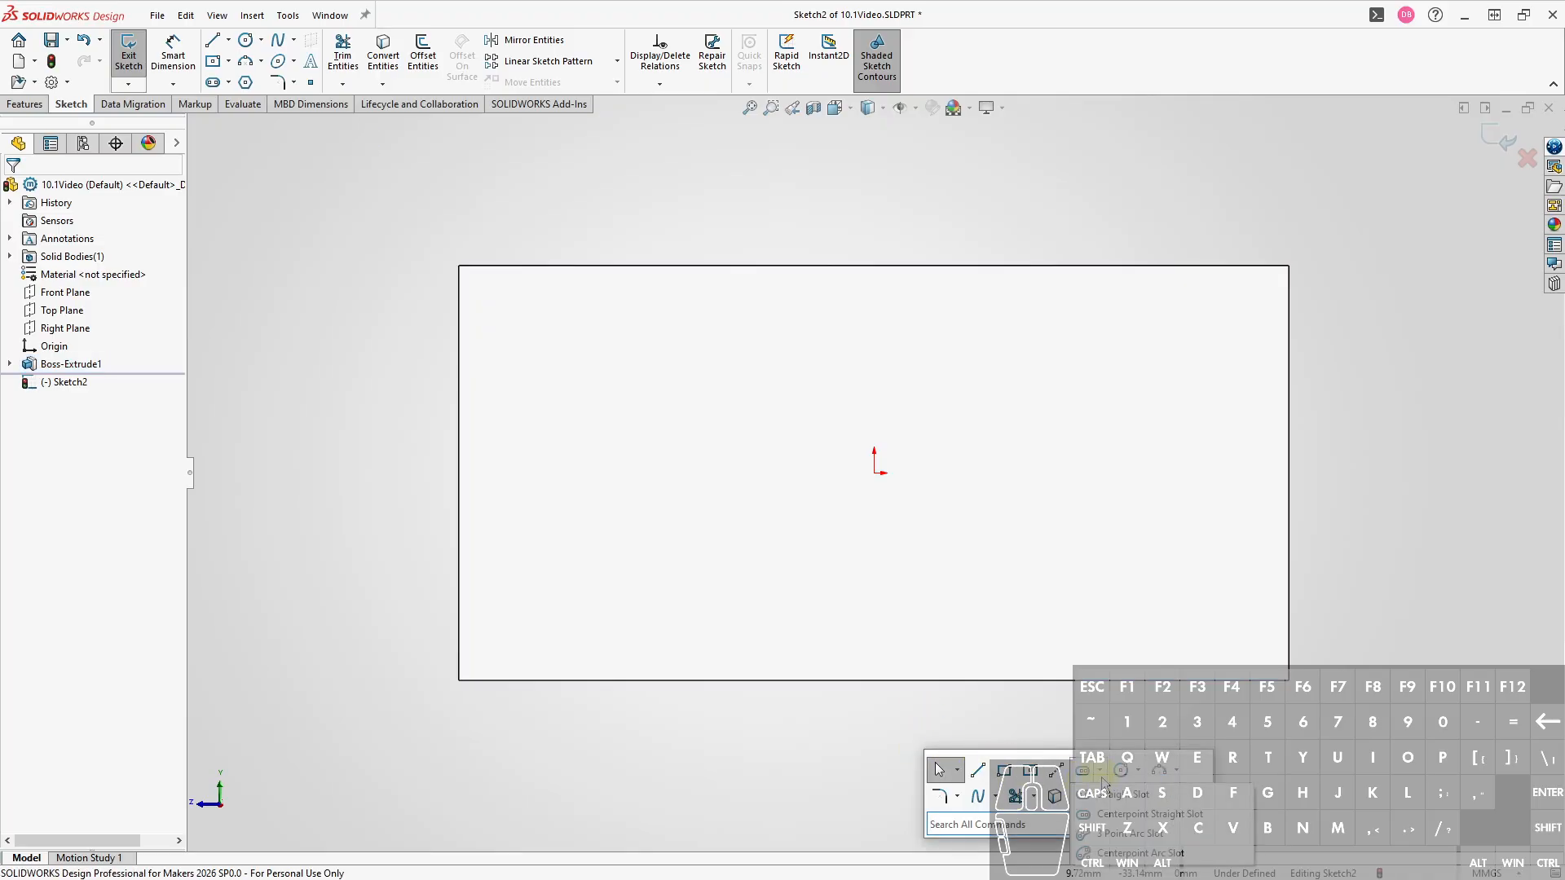
click(1110, 819)
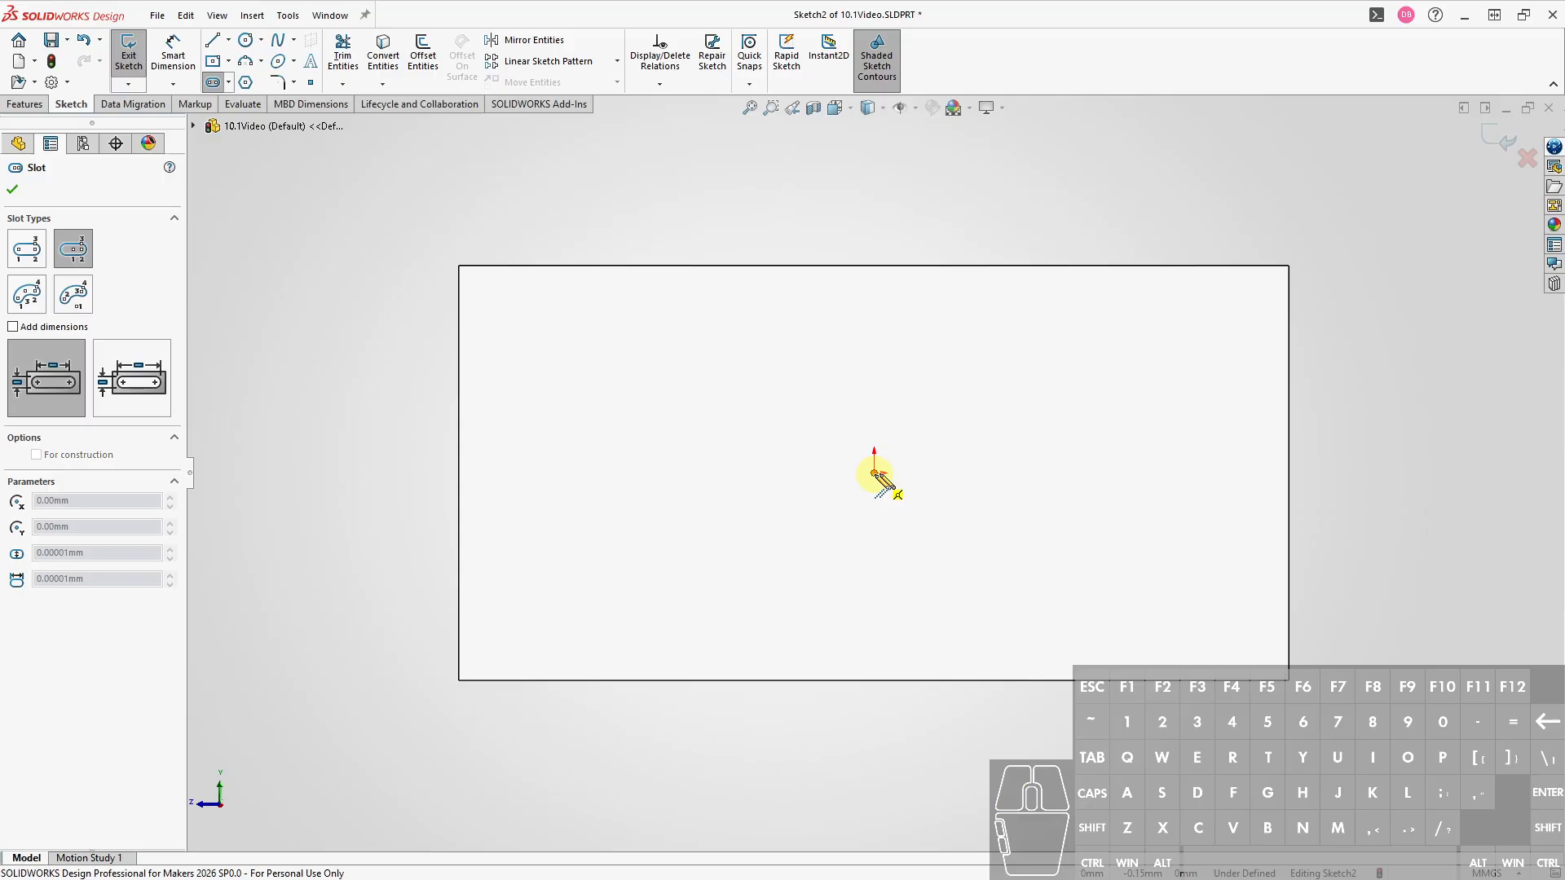
click(874, 474)
click(1036, 473)
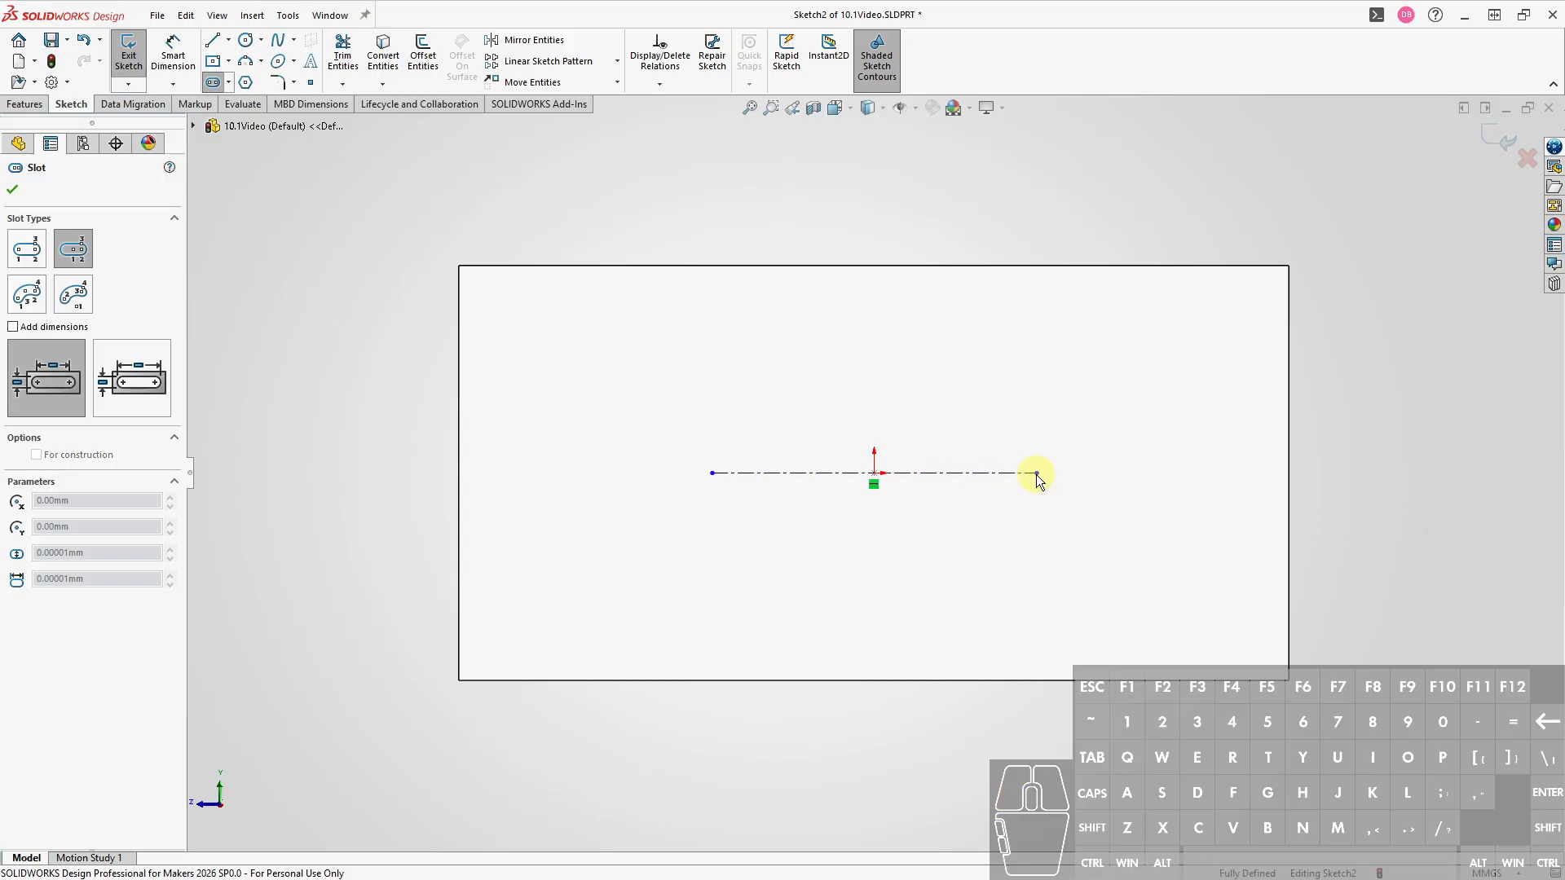
click(1075, 523)
key(Escape)
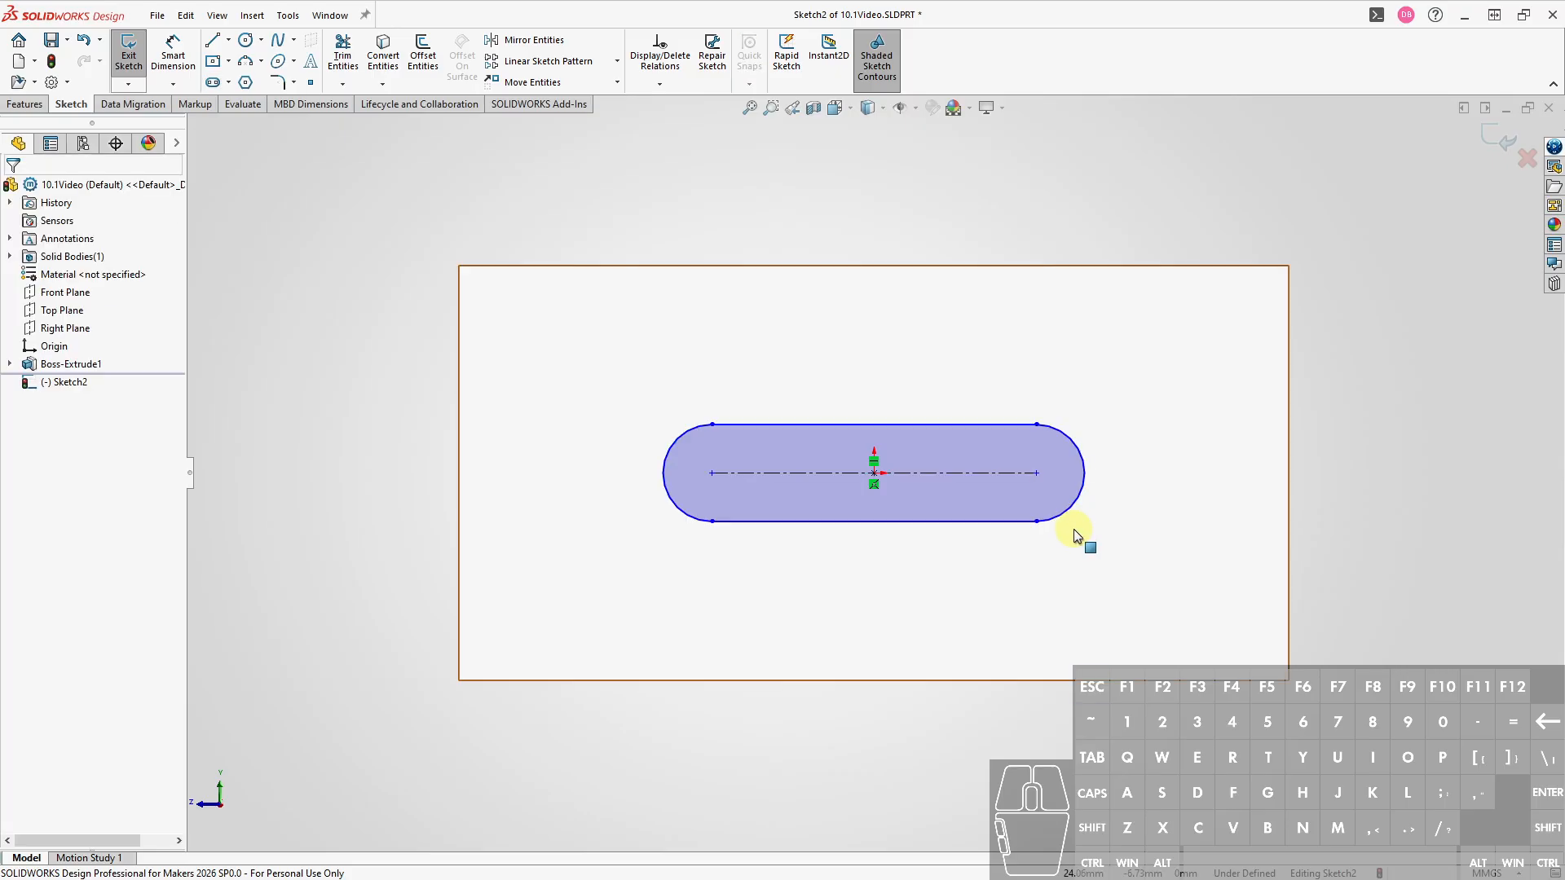
Dimension the slot with 20 mm between its arc centers and an end radius of 8 mm
key(ctrl+d)
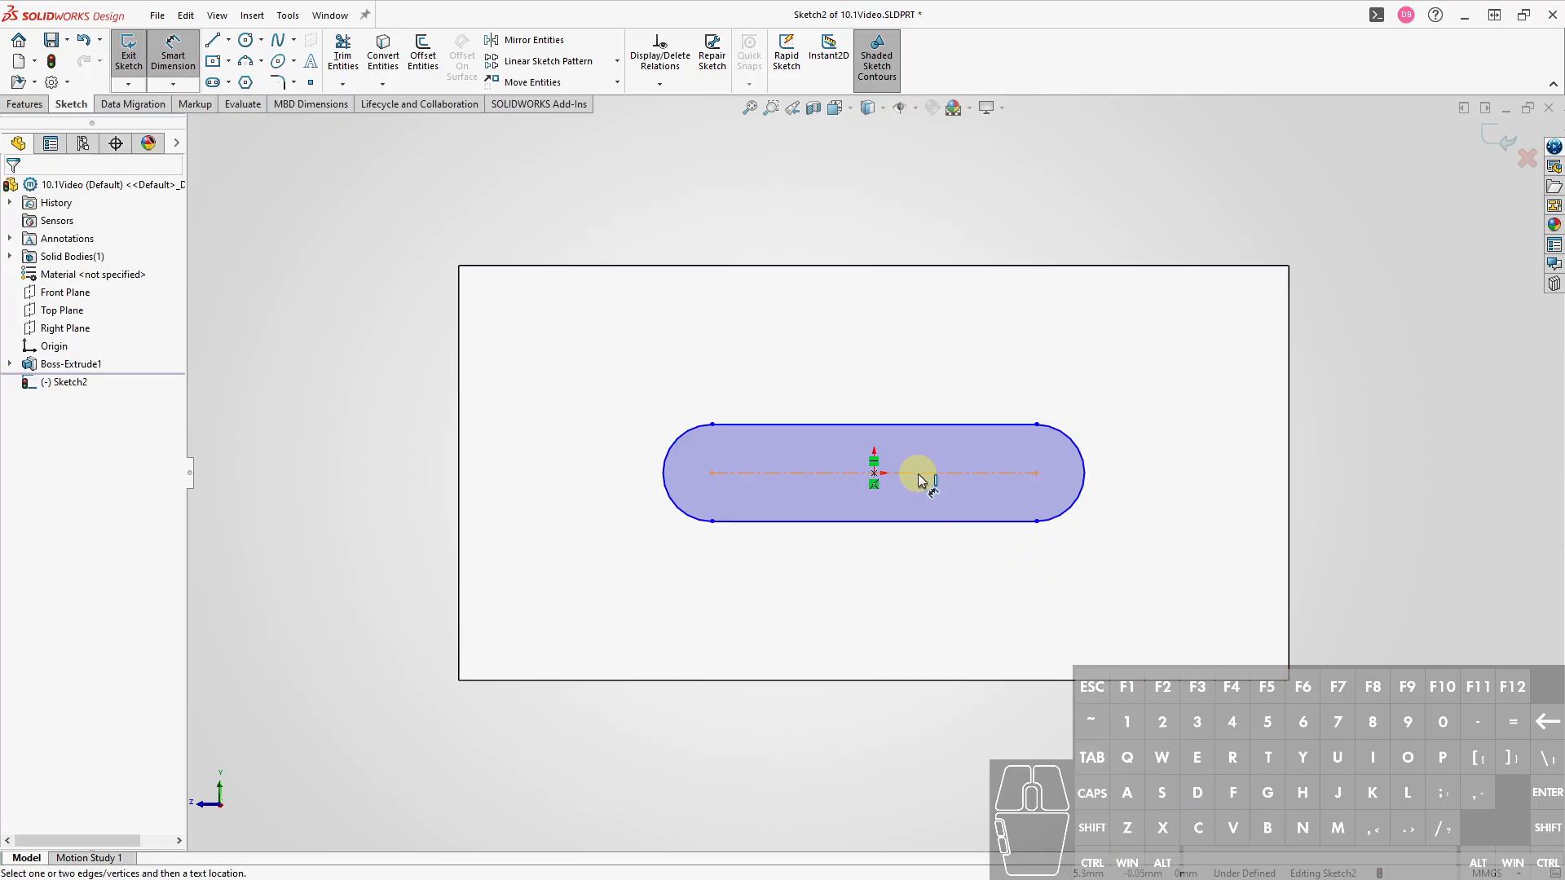
click(917, 474)
click(860, 225)
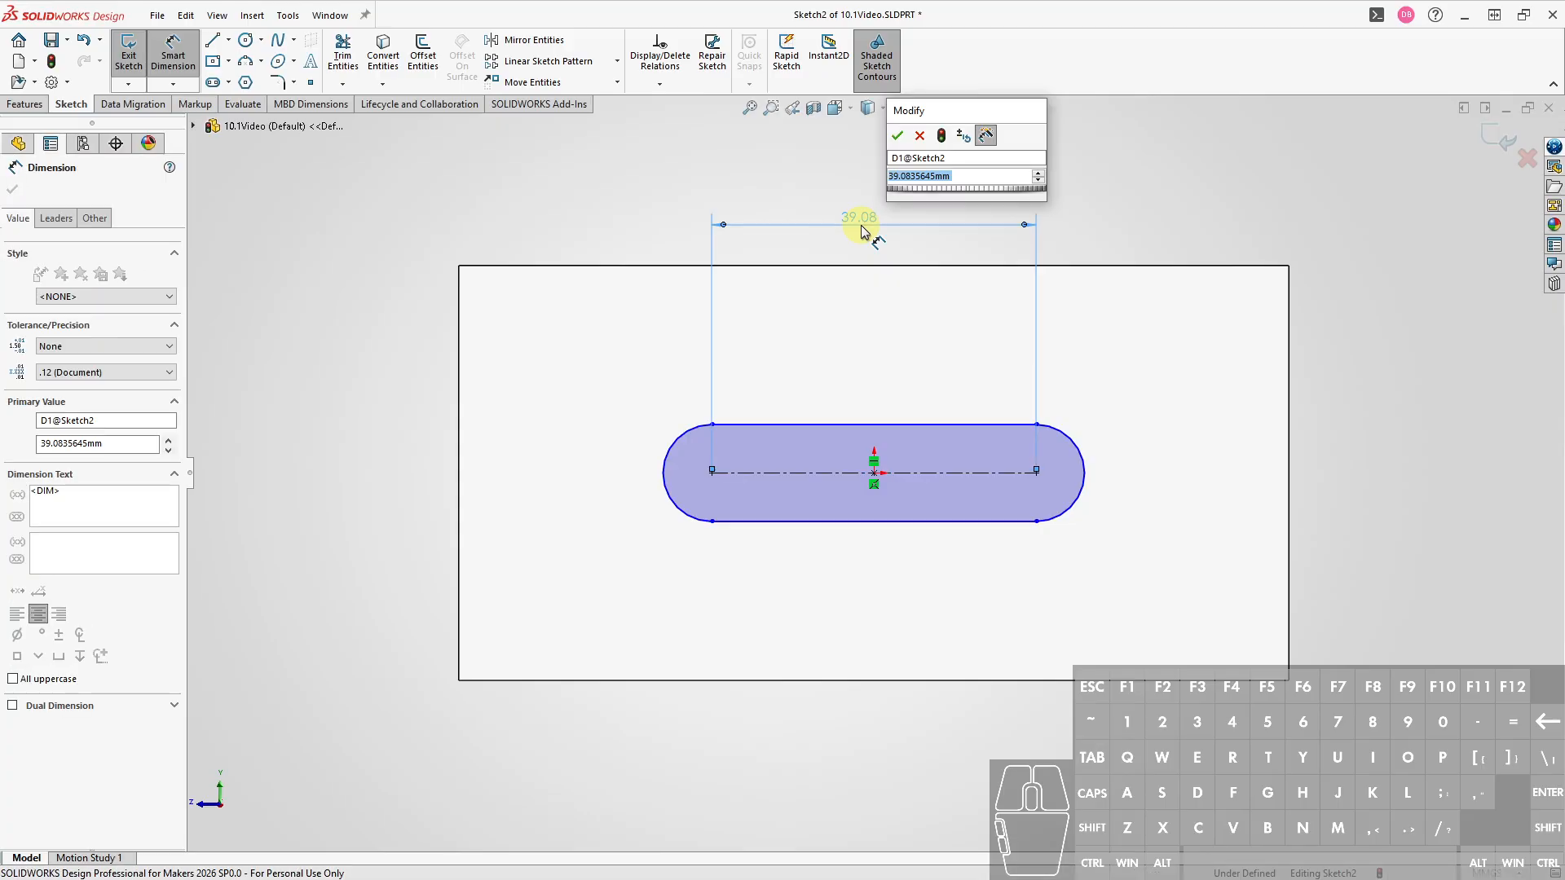
text(20)
key(Return)
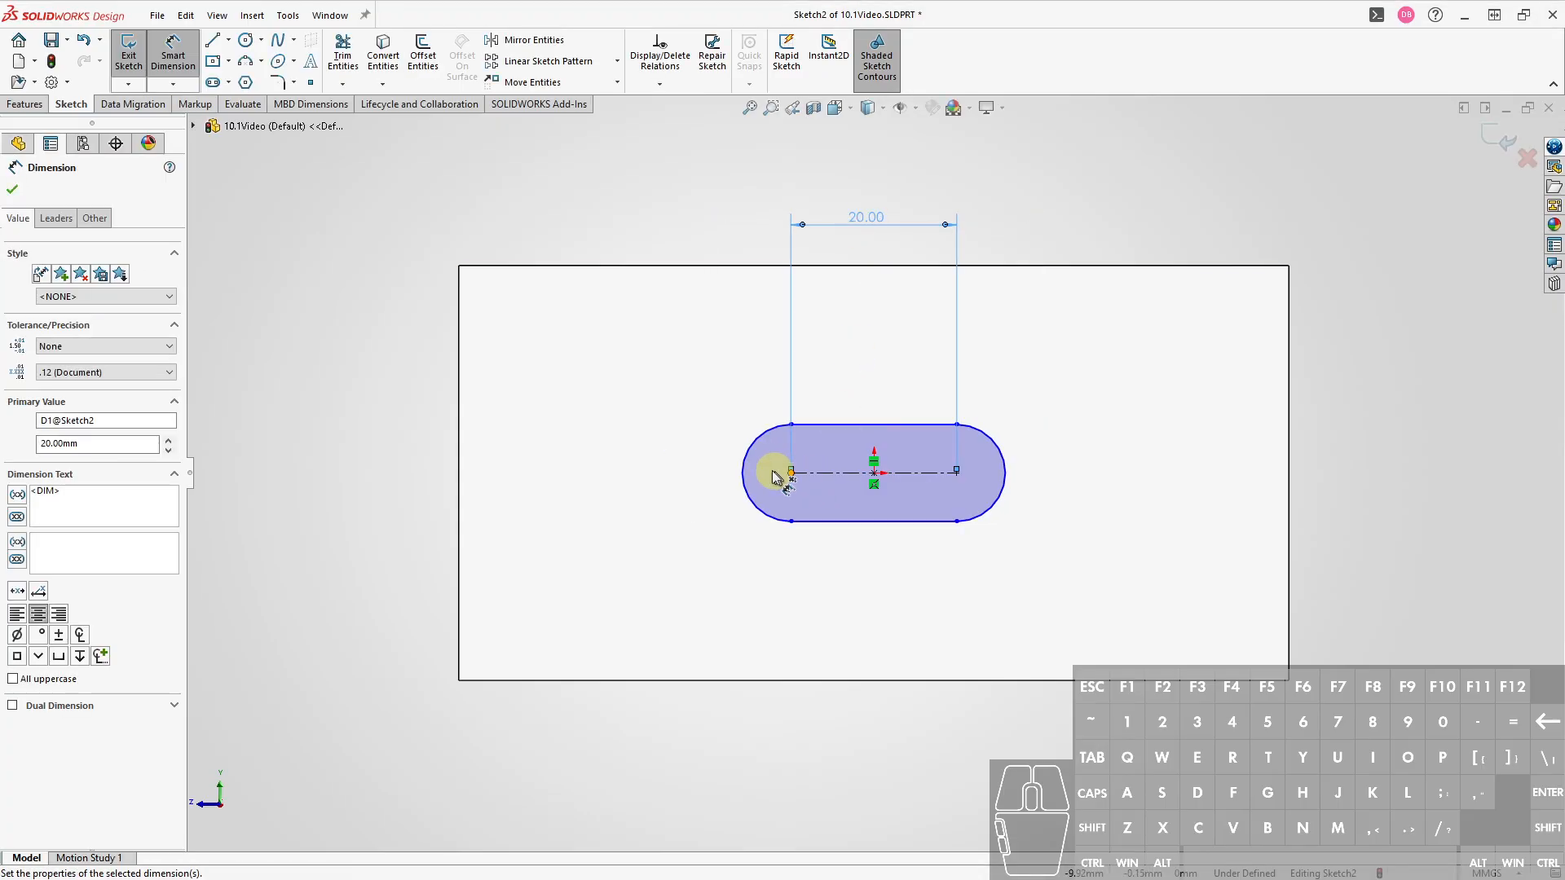
click(749, 463)
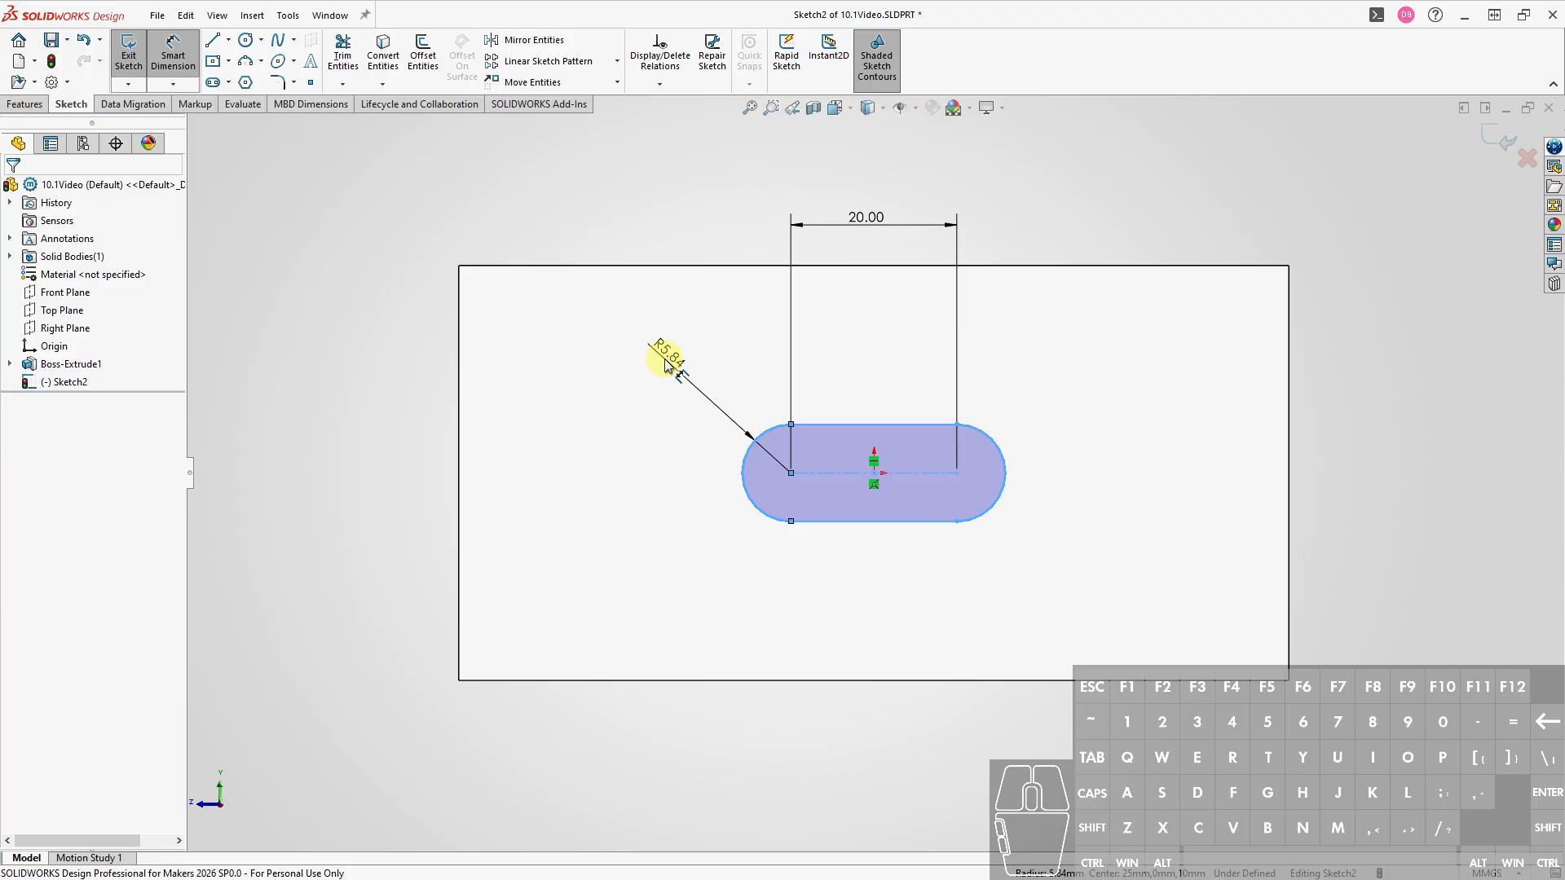
click(665, 357)
text(8)
key(Return)
key(Escape)
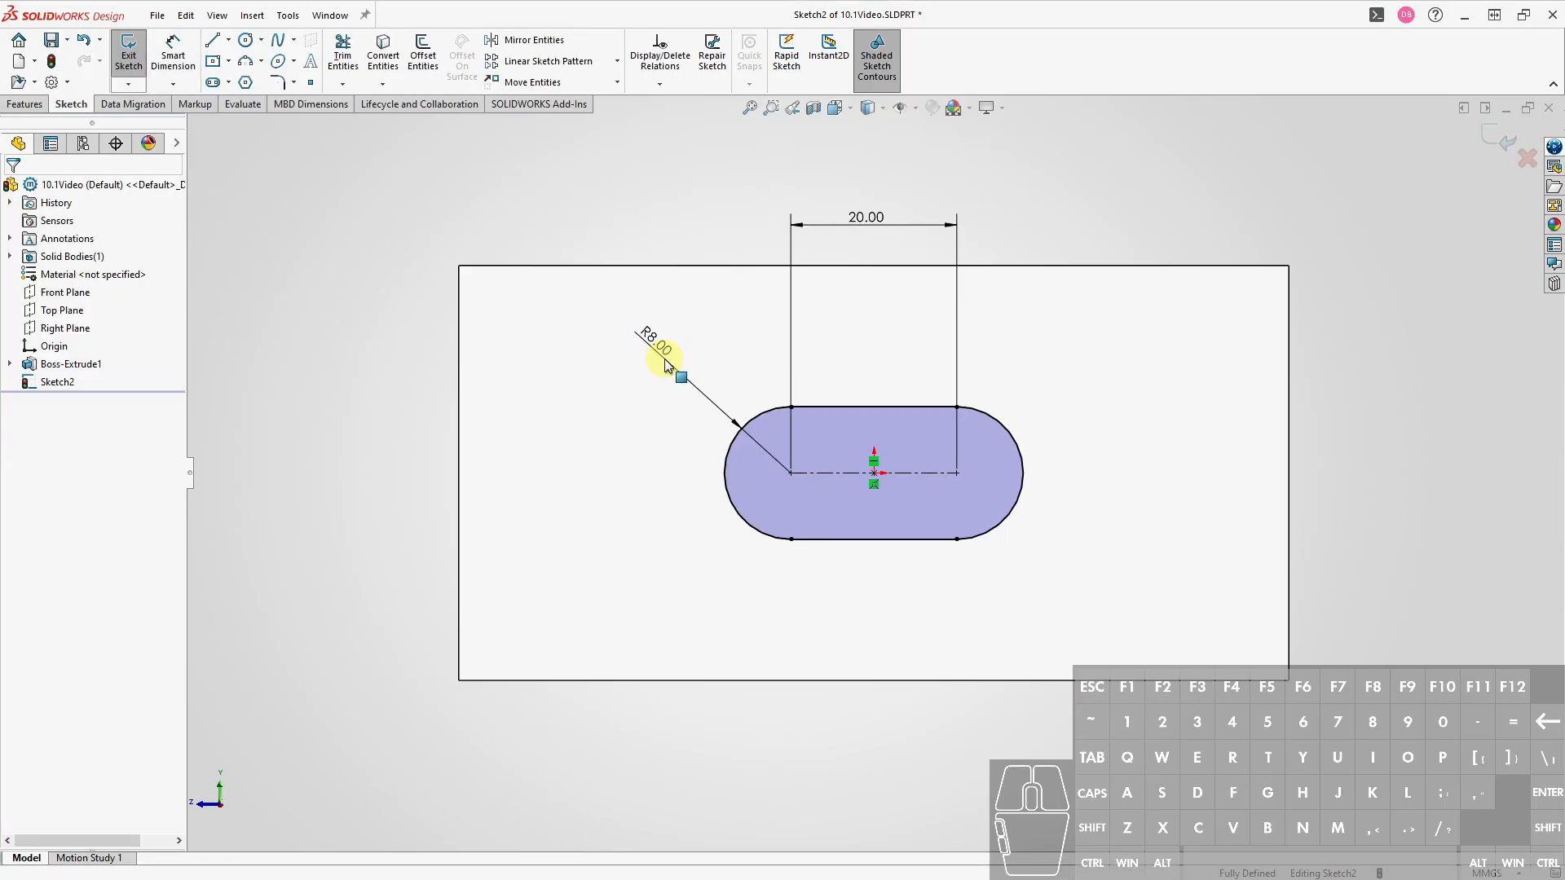
Cut-extrude the slot profile through the block using Through All - Both
key(s)
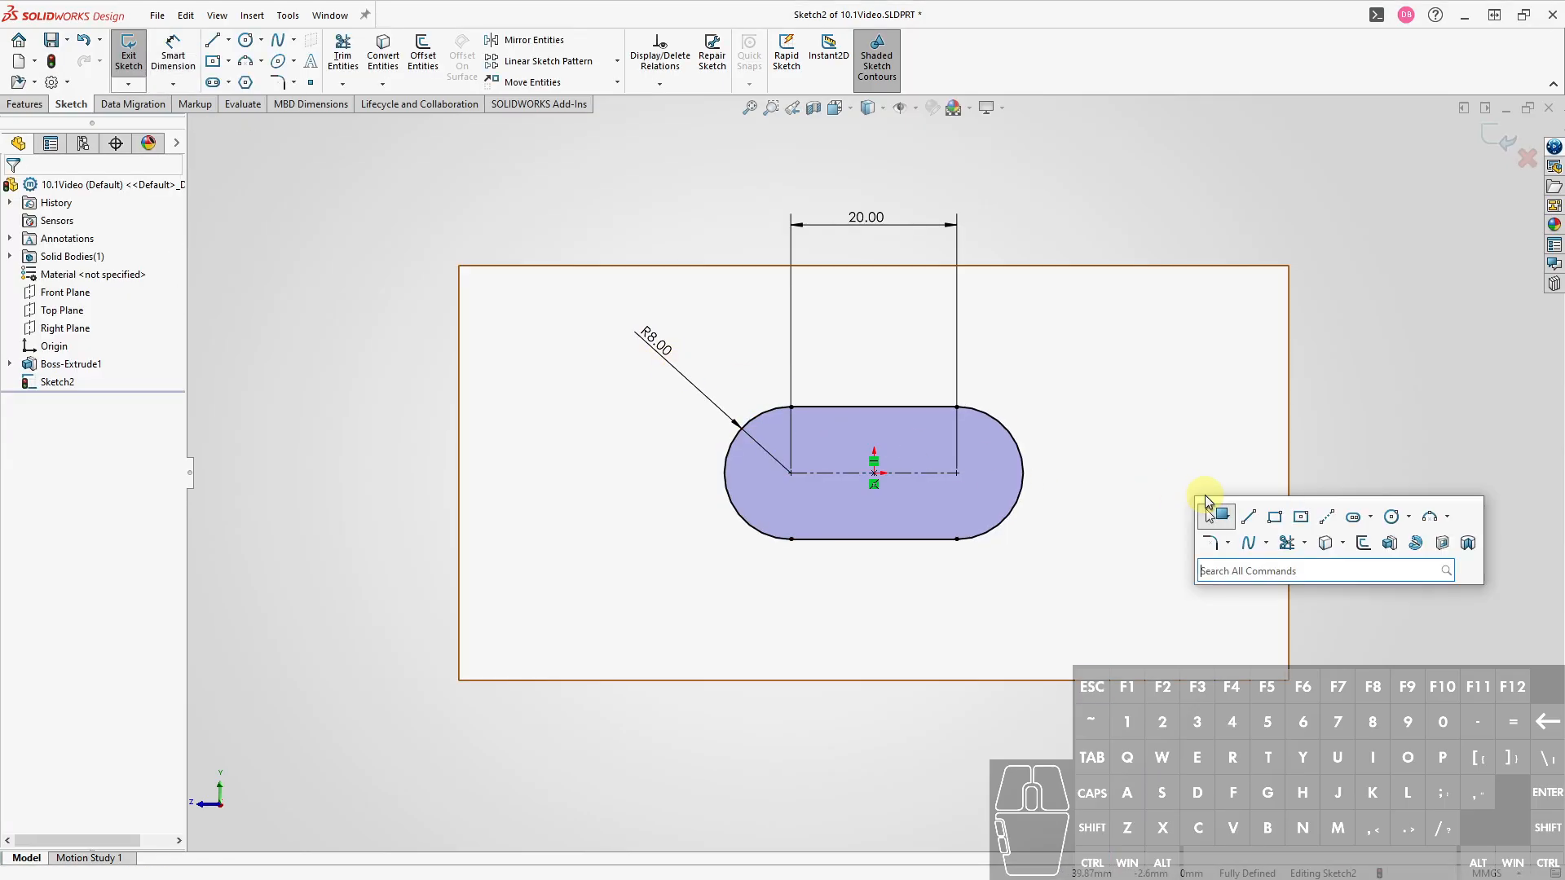
click(1443, 543)
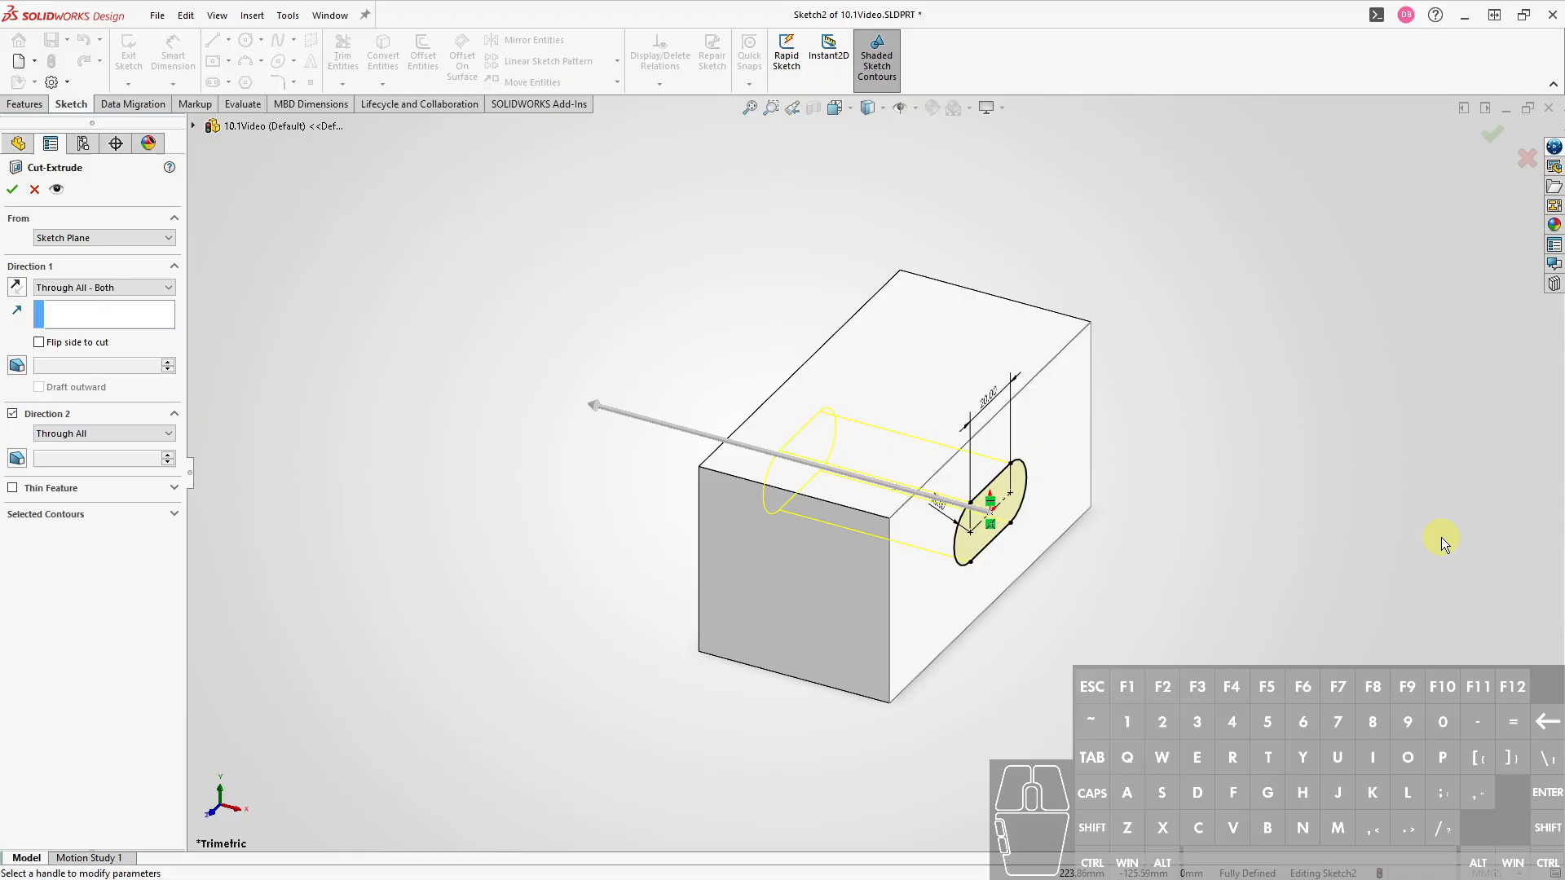
key(Return)
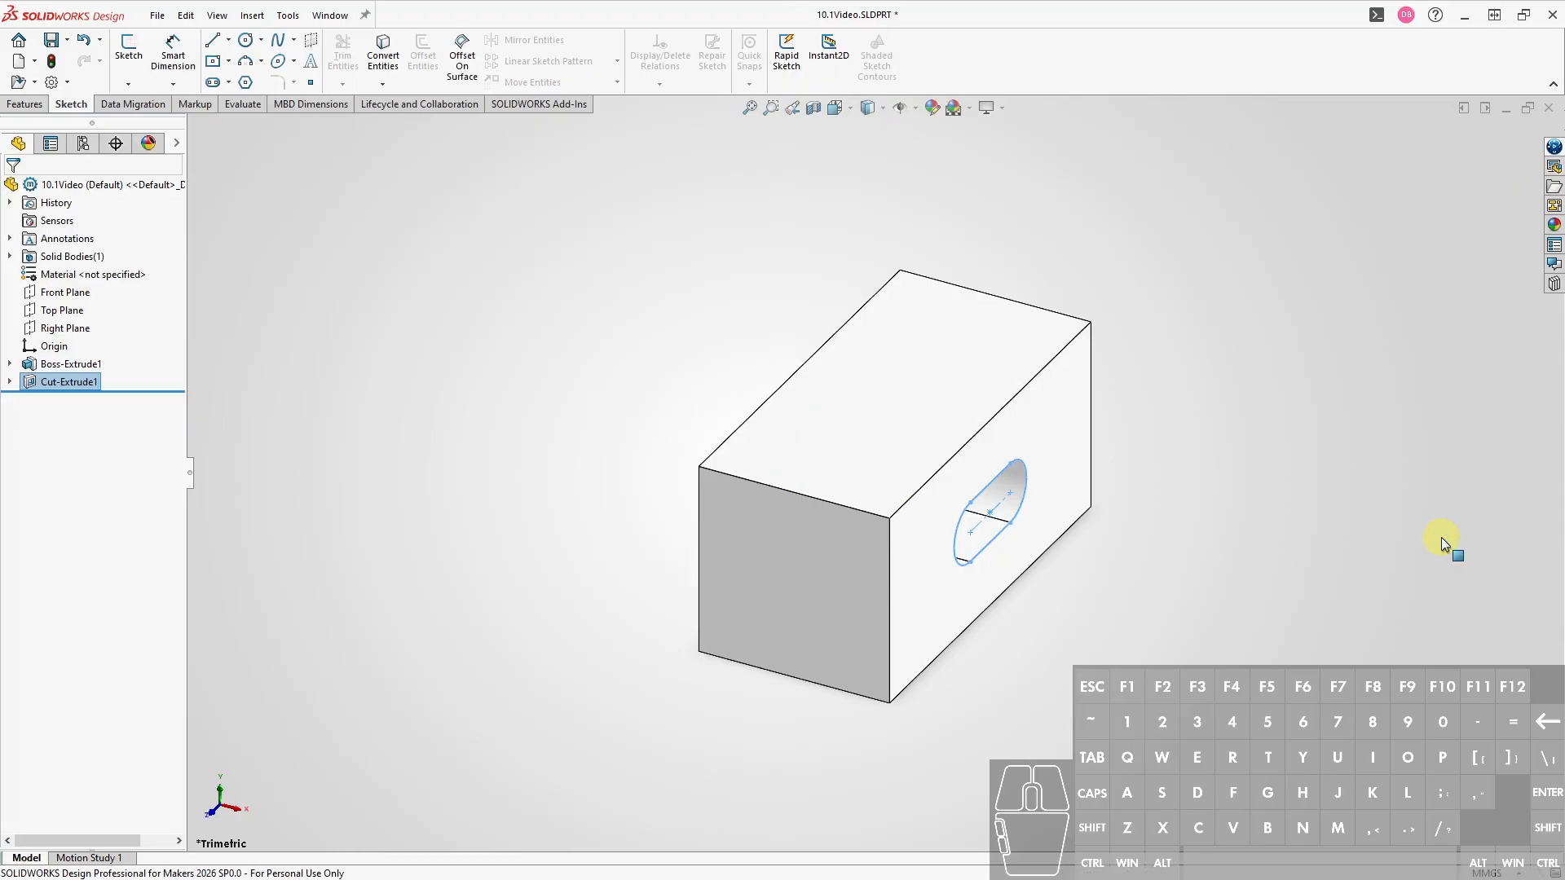
key(Escape)
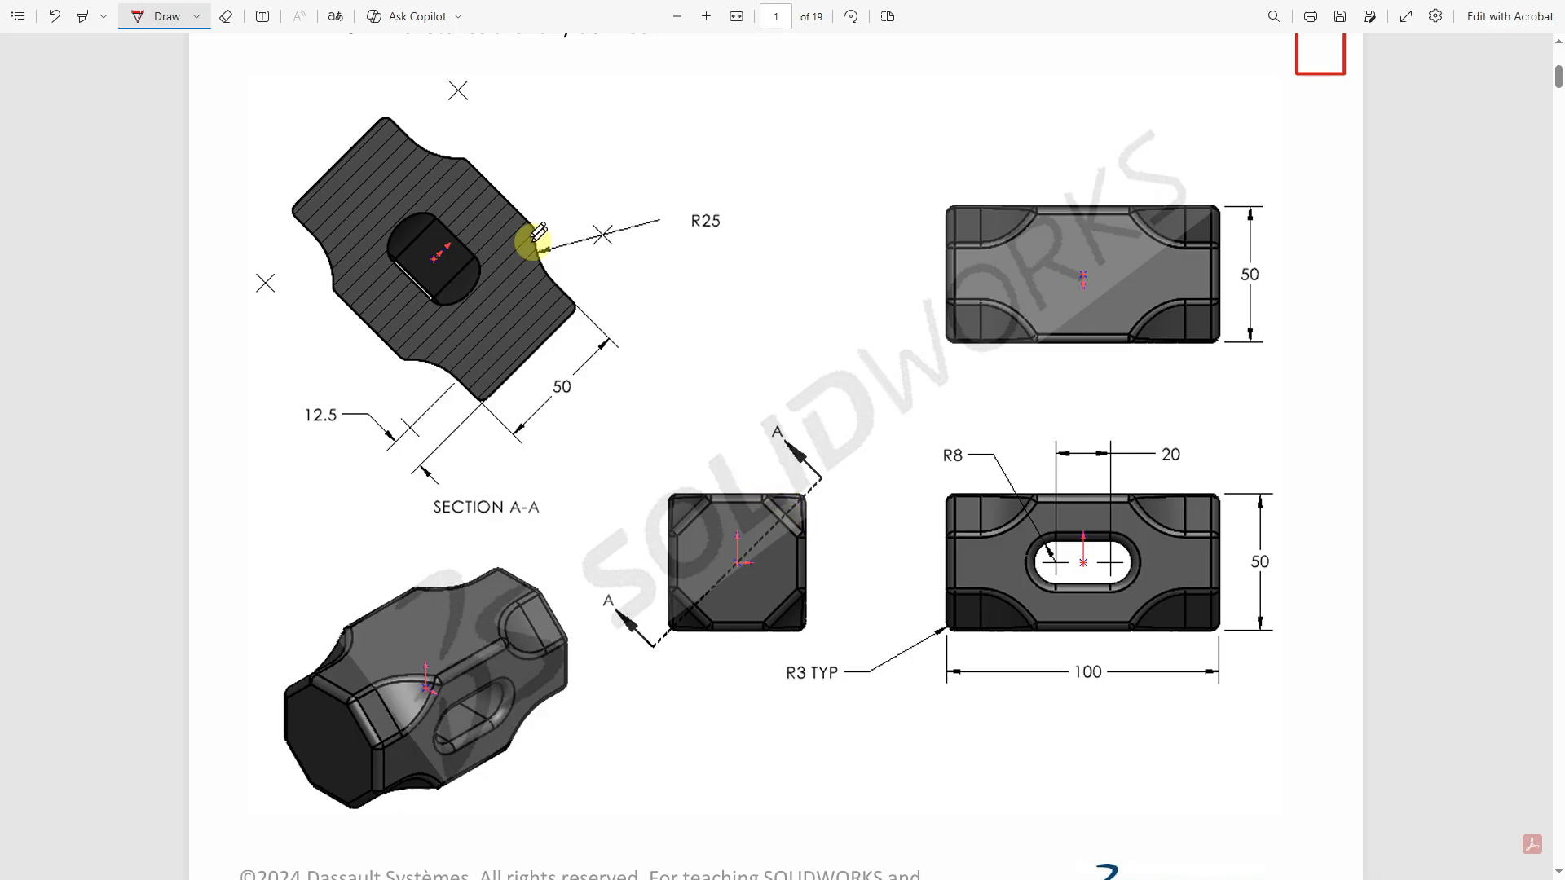
Switch to the PDF drawing and outline in red the lower corner cut-out beside the 12.5 dimension in Section A-A
mouse_move(406, 359)
mouse_down()
mouse_move(480, 396)
mouse_move(460, 422)
mouse_move(405, 357)
mouse_move(465, 378)
mouse_up()
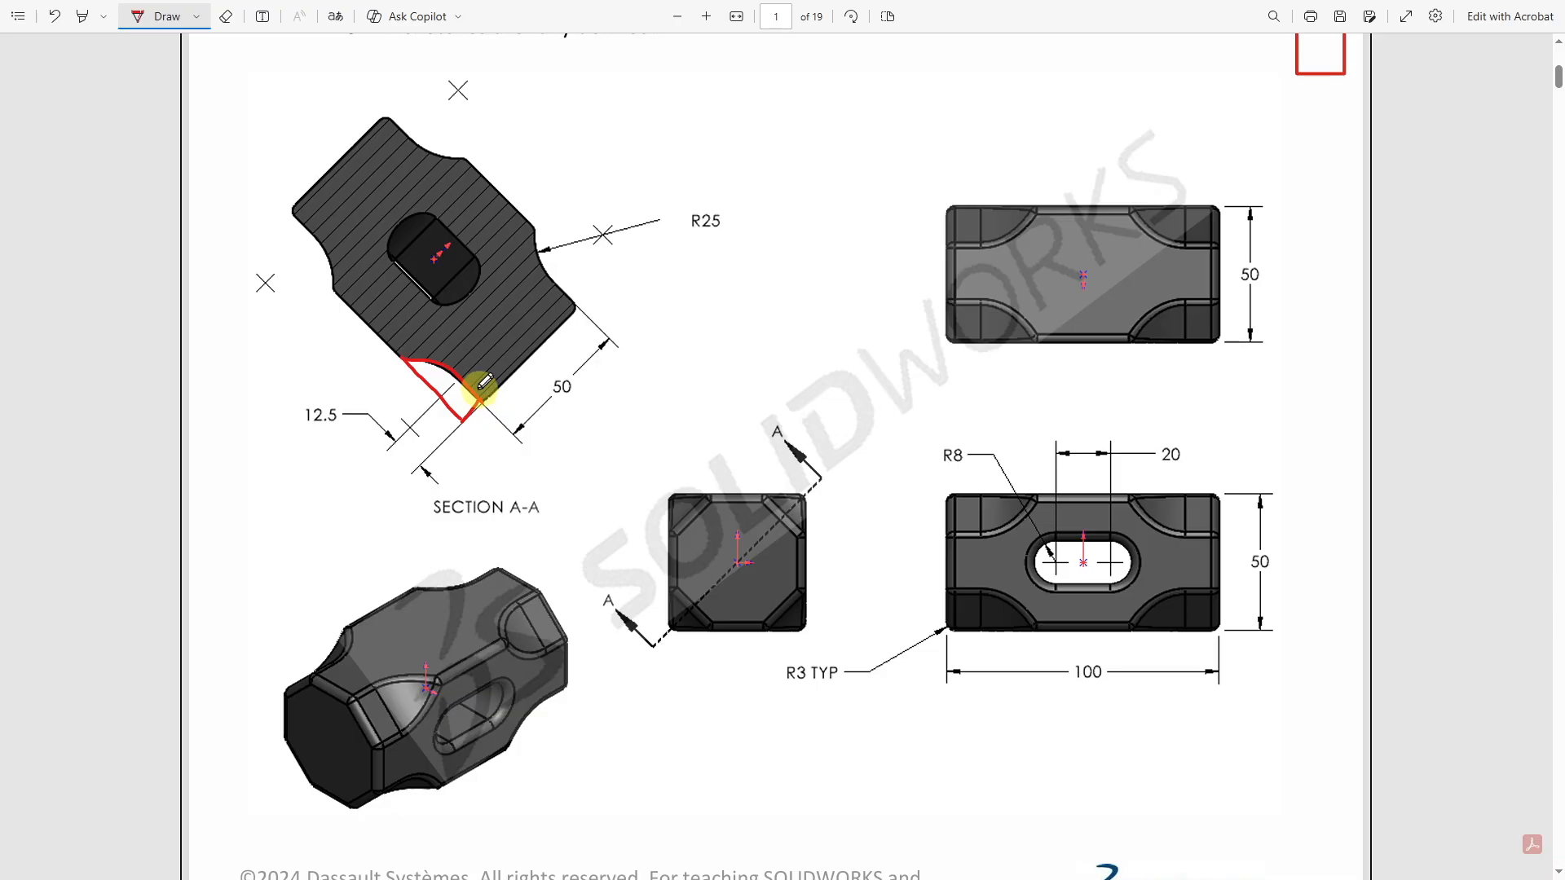
mouse_move(479, 386)
mouse_down()
mouse_move(423, 362)
mouse_move(456, 371)
mouse_up()
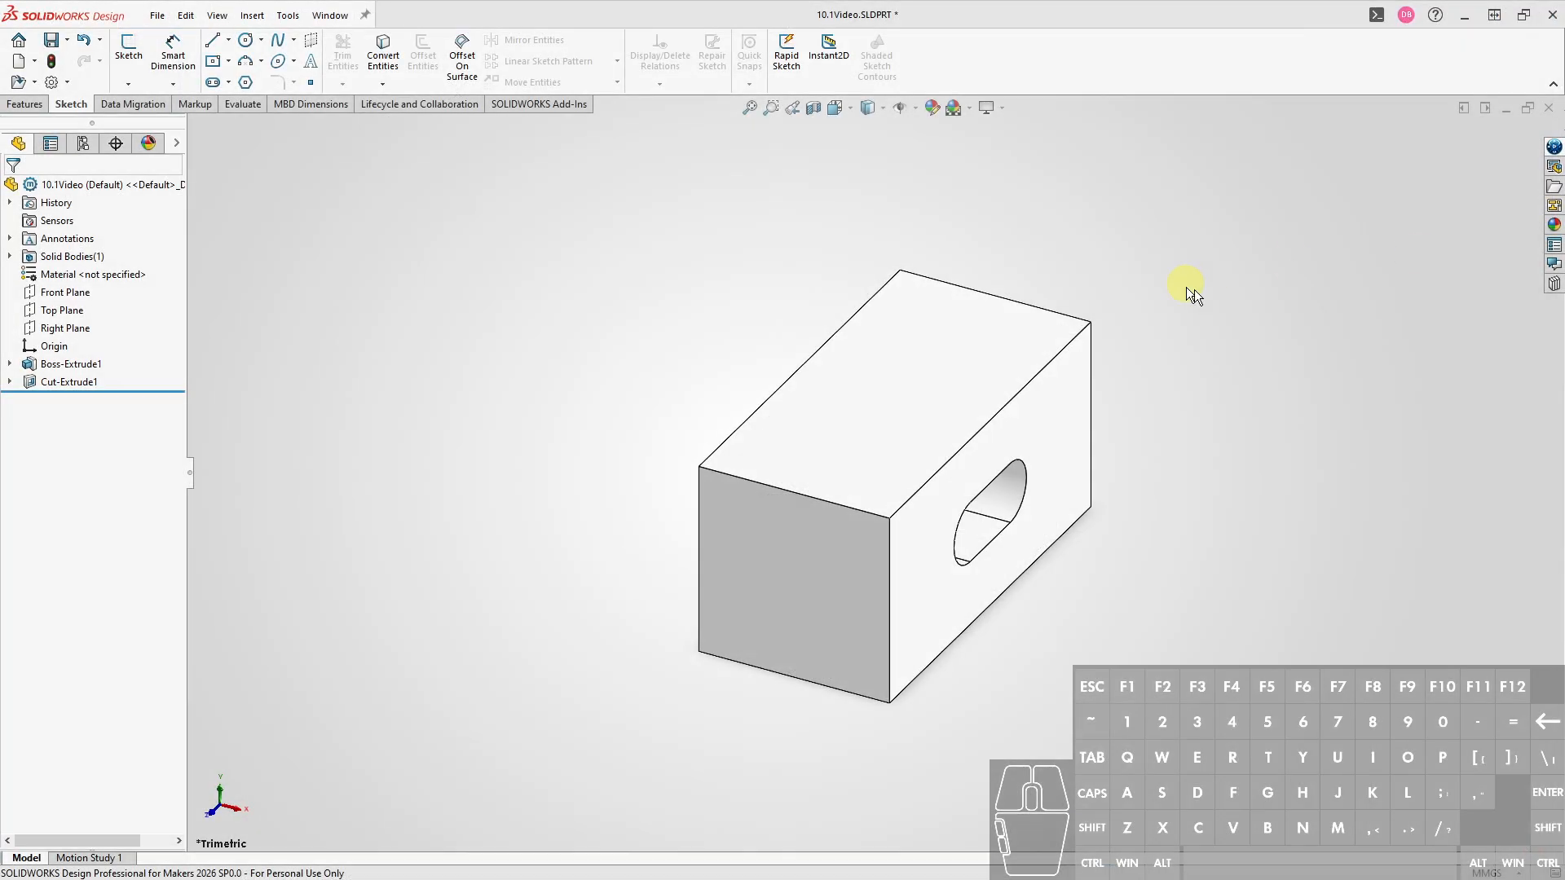
Back in SOLIDWORKS, create a mid-plane reference plane between the block's top face and the slotted side face
click(859, 445)
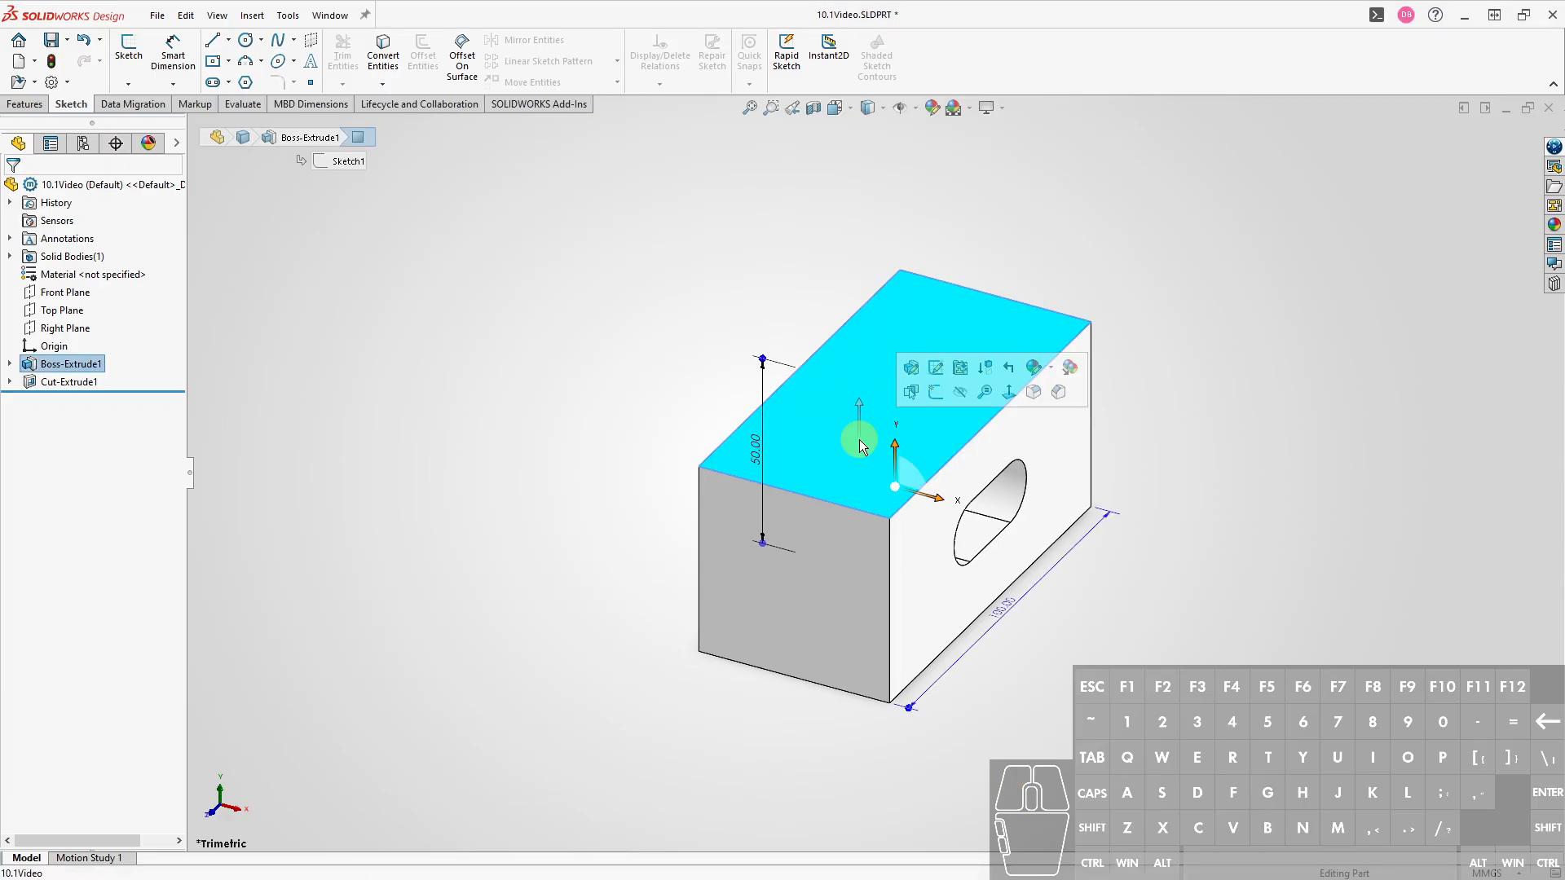
ctrl+click(920, 573)
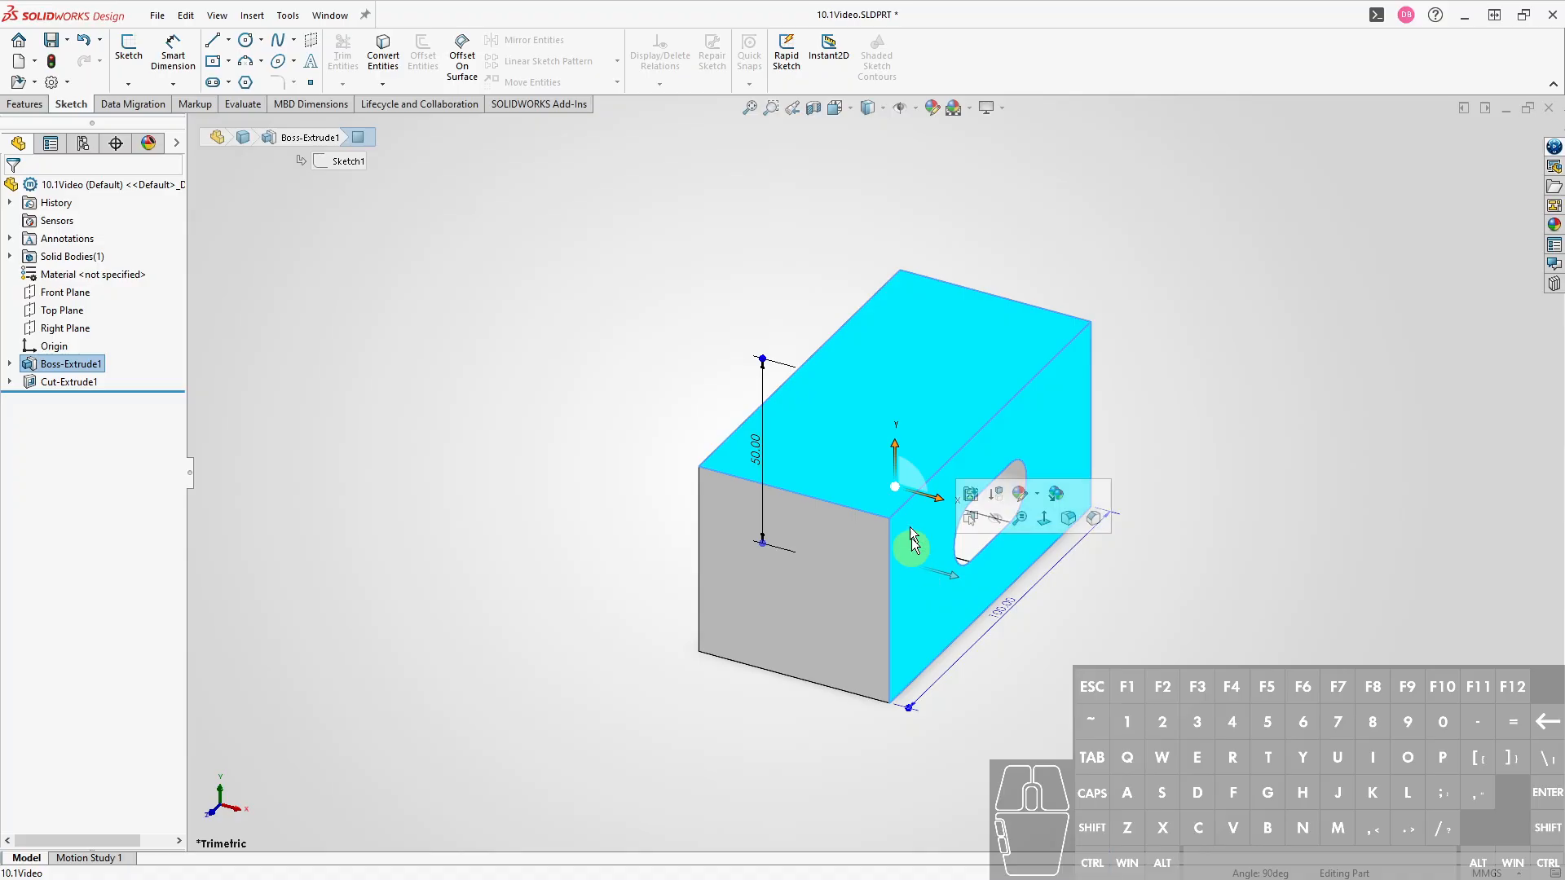
click(16, 112)
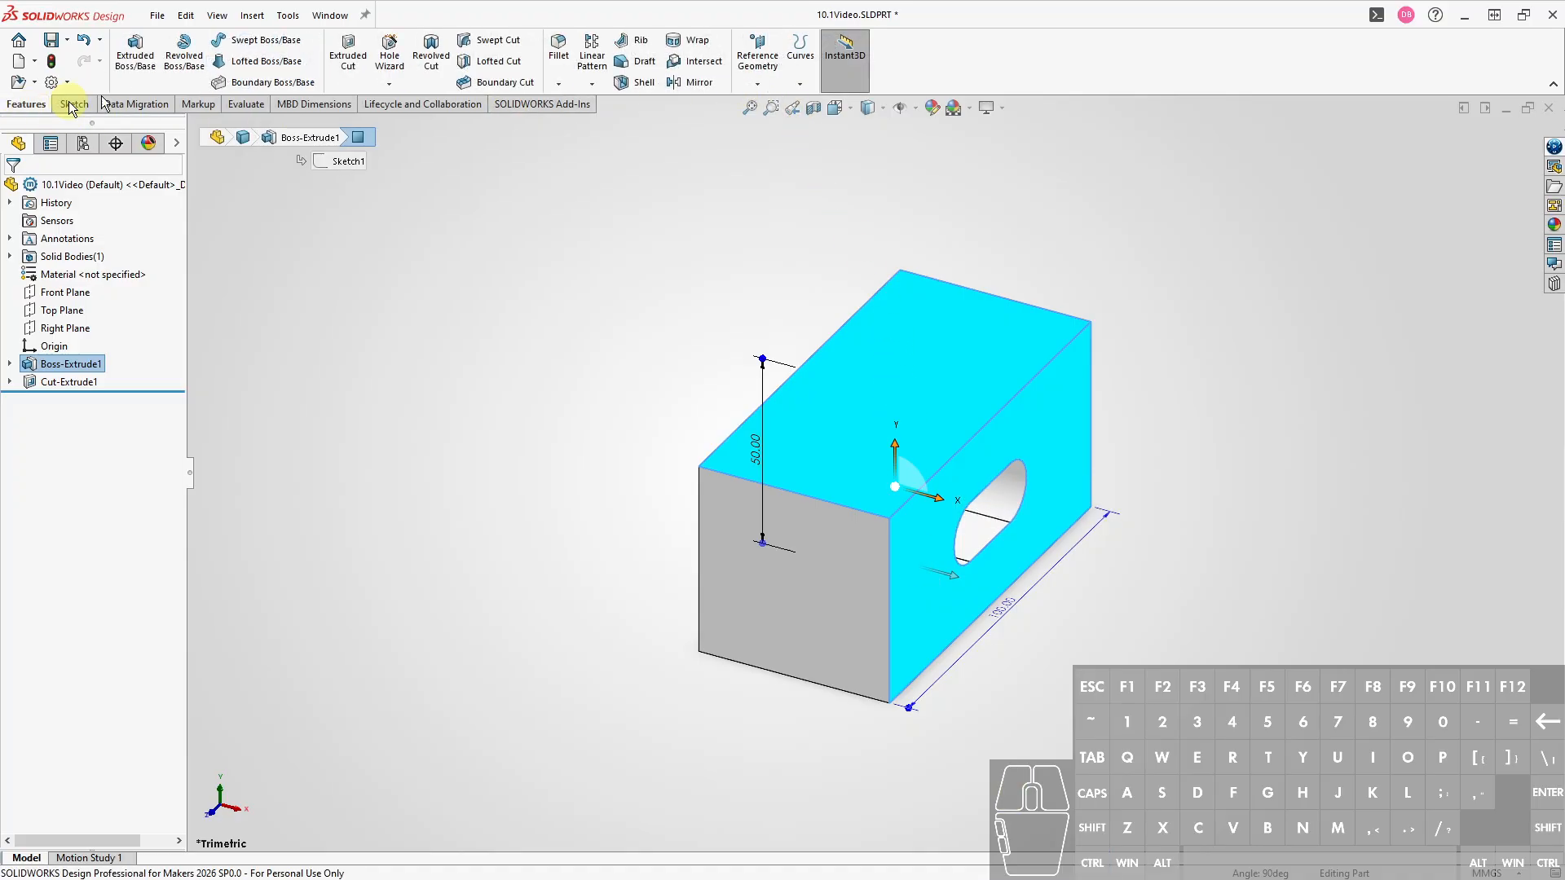
click(757, 85)
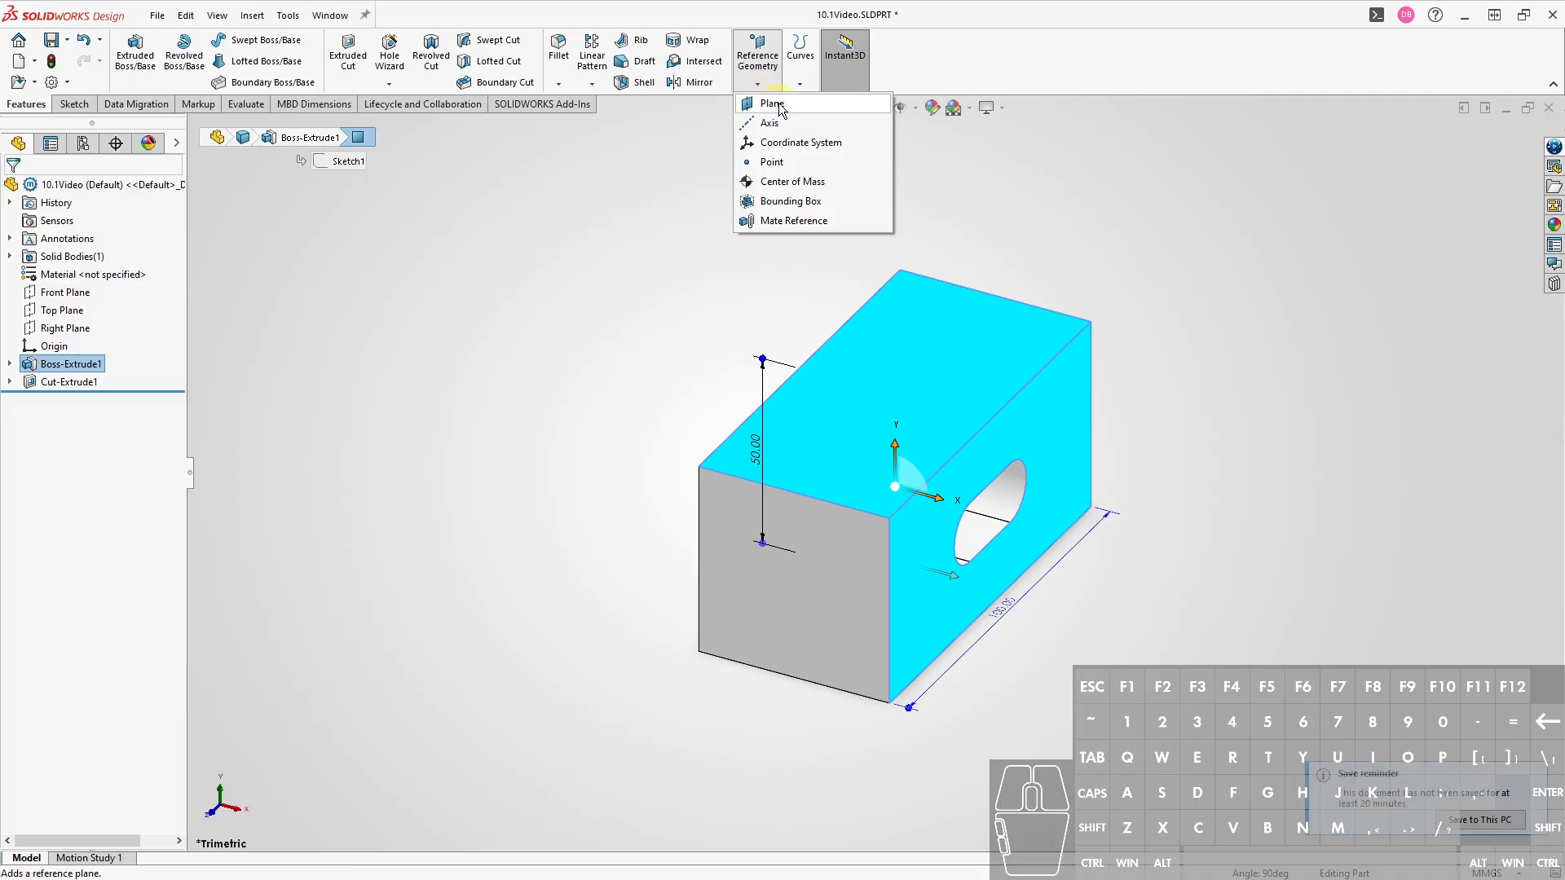
click(774, 104)
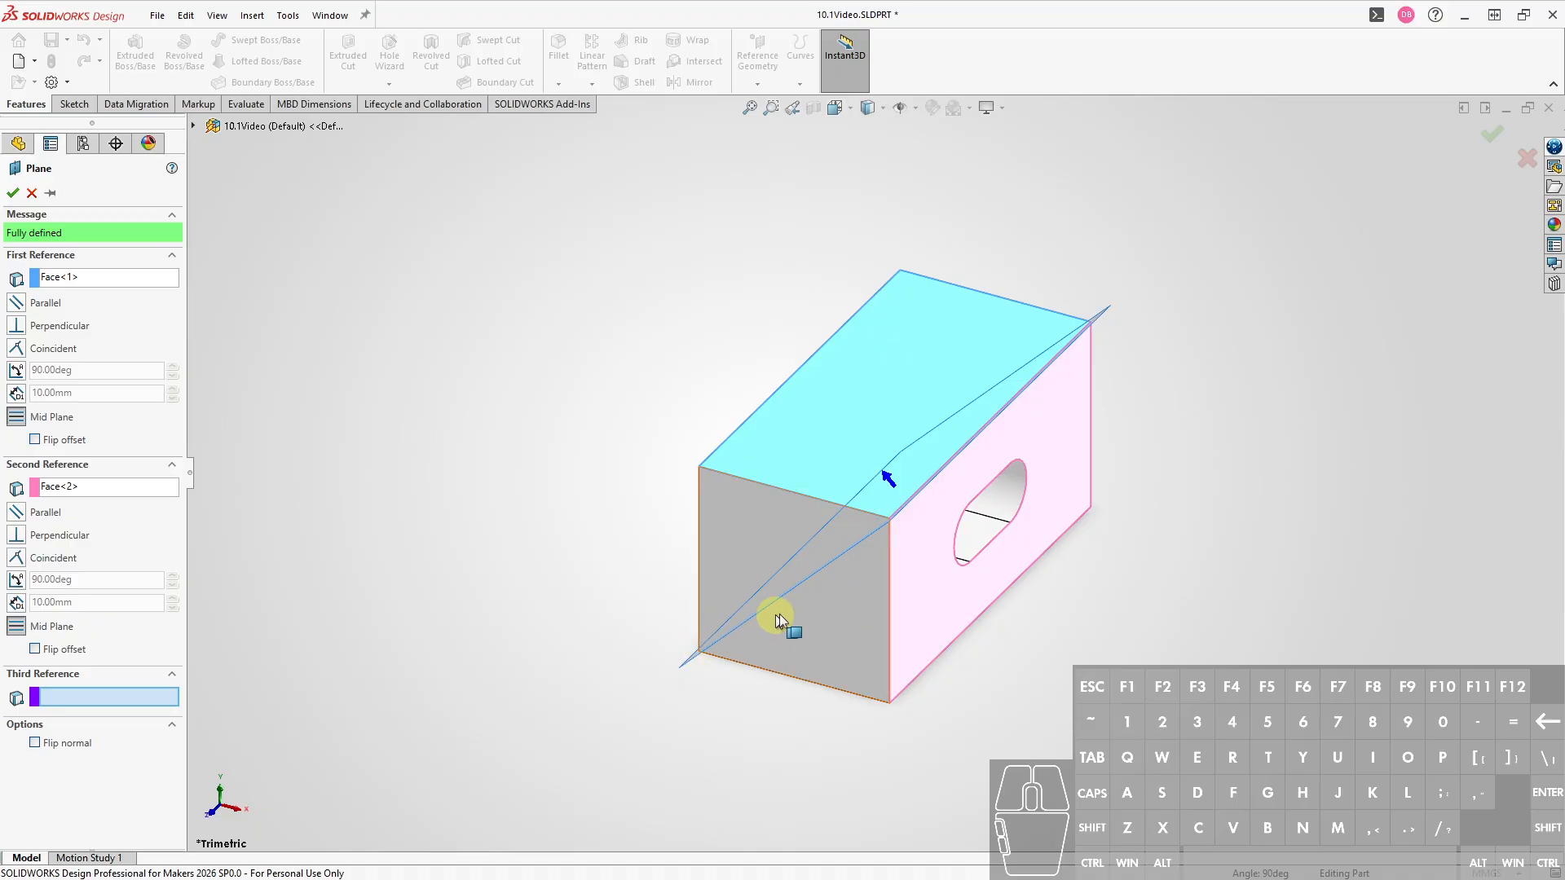
key(Return)
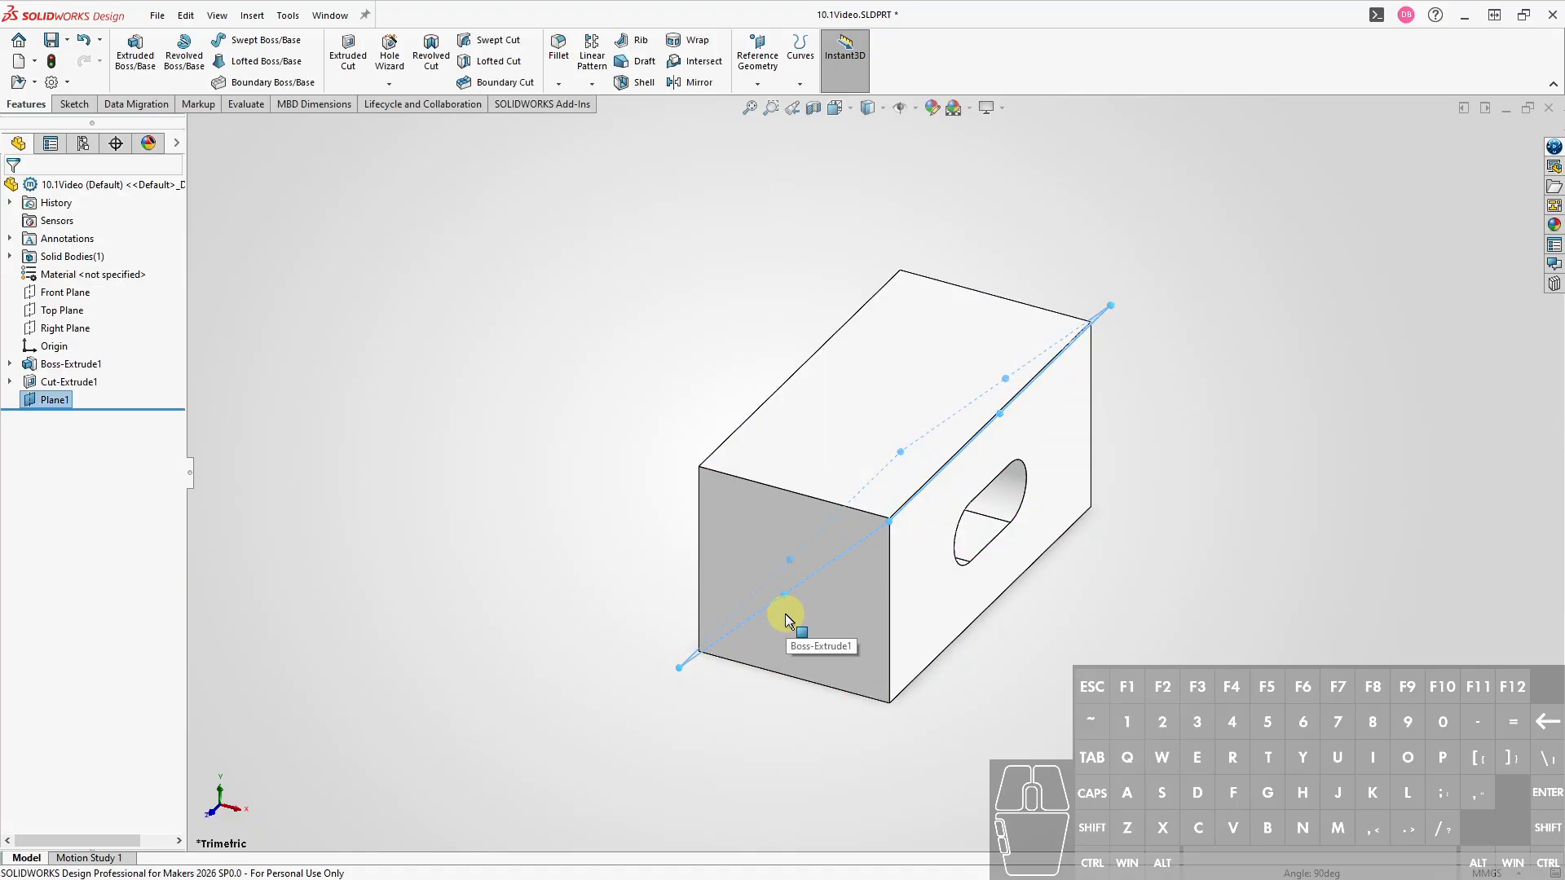
On the diagonal reference plane, sketch a closed corner profile from a horizontal line about 15 mm long, a tangent arc and two closing lines
middle_drag(628, 539, 757, 697)
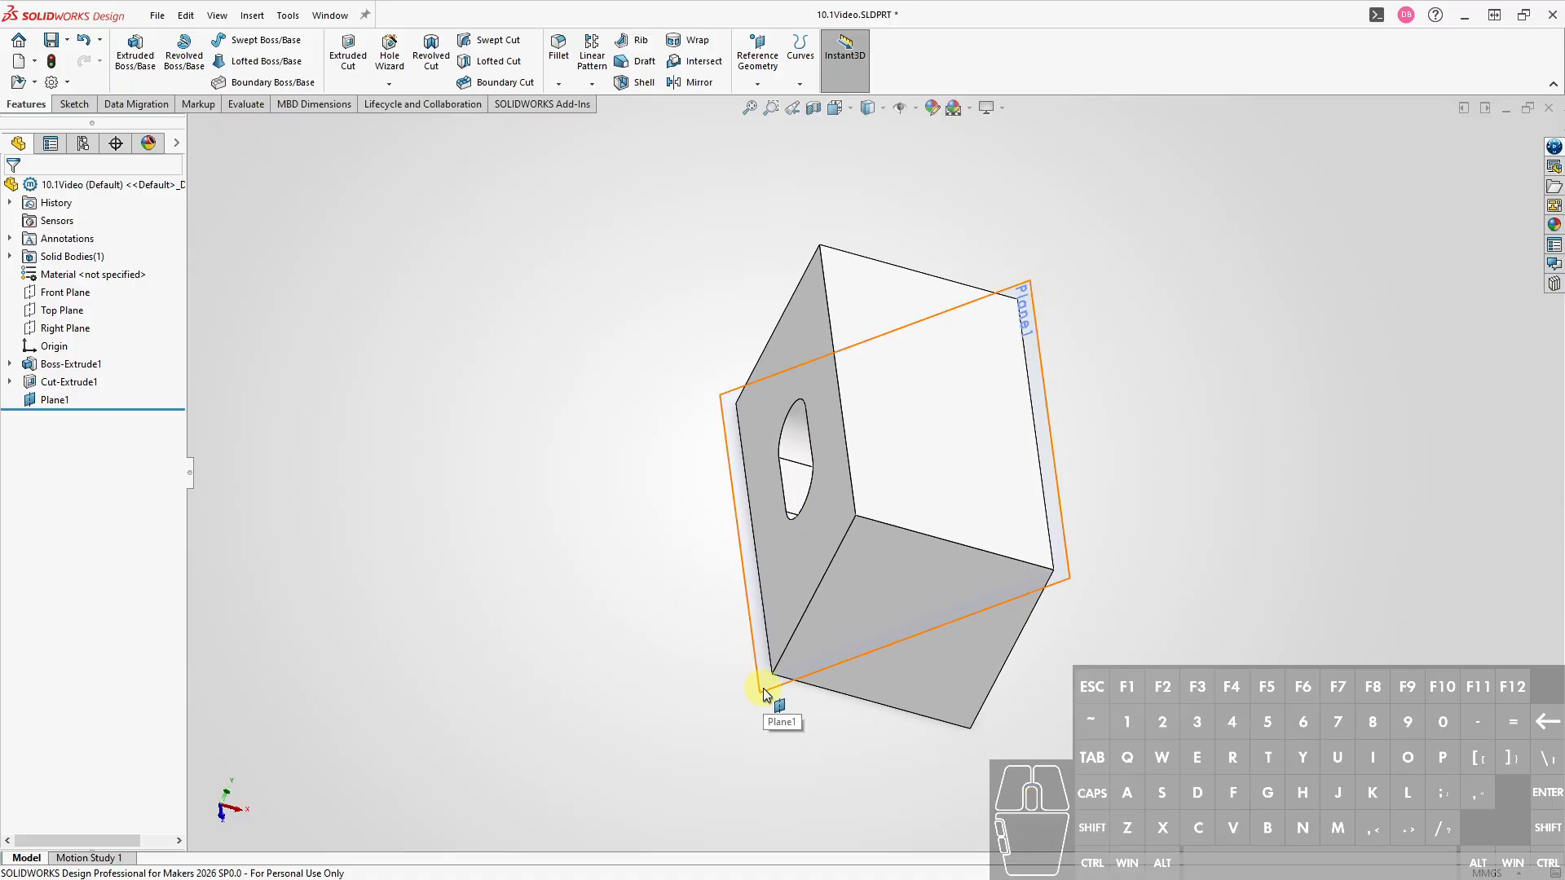
click(771, 690)
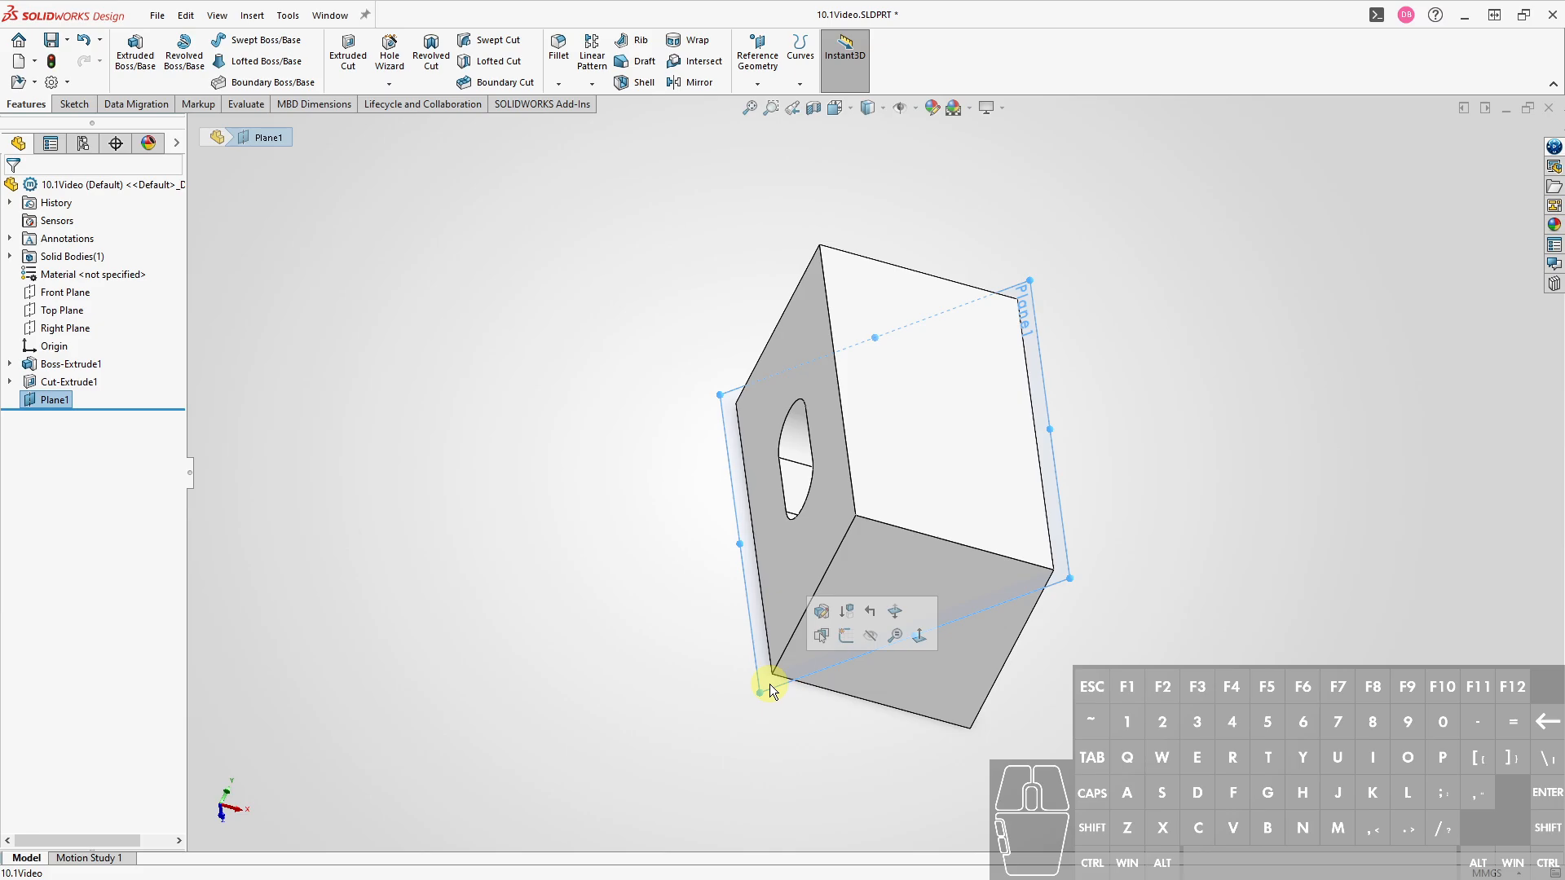
click(846, 635)
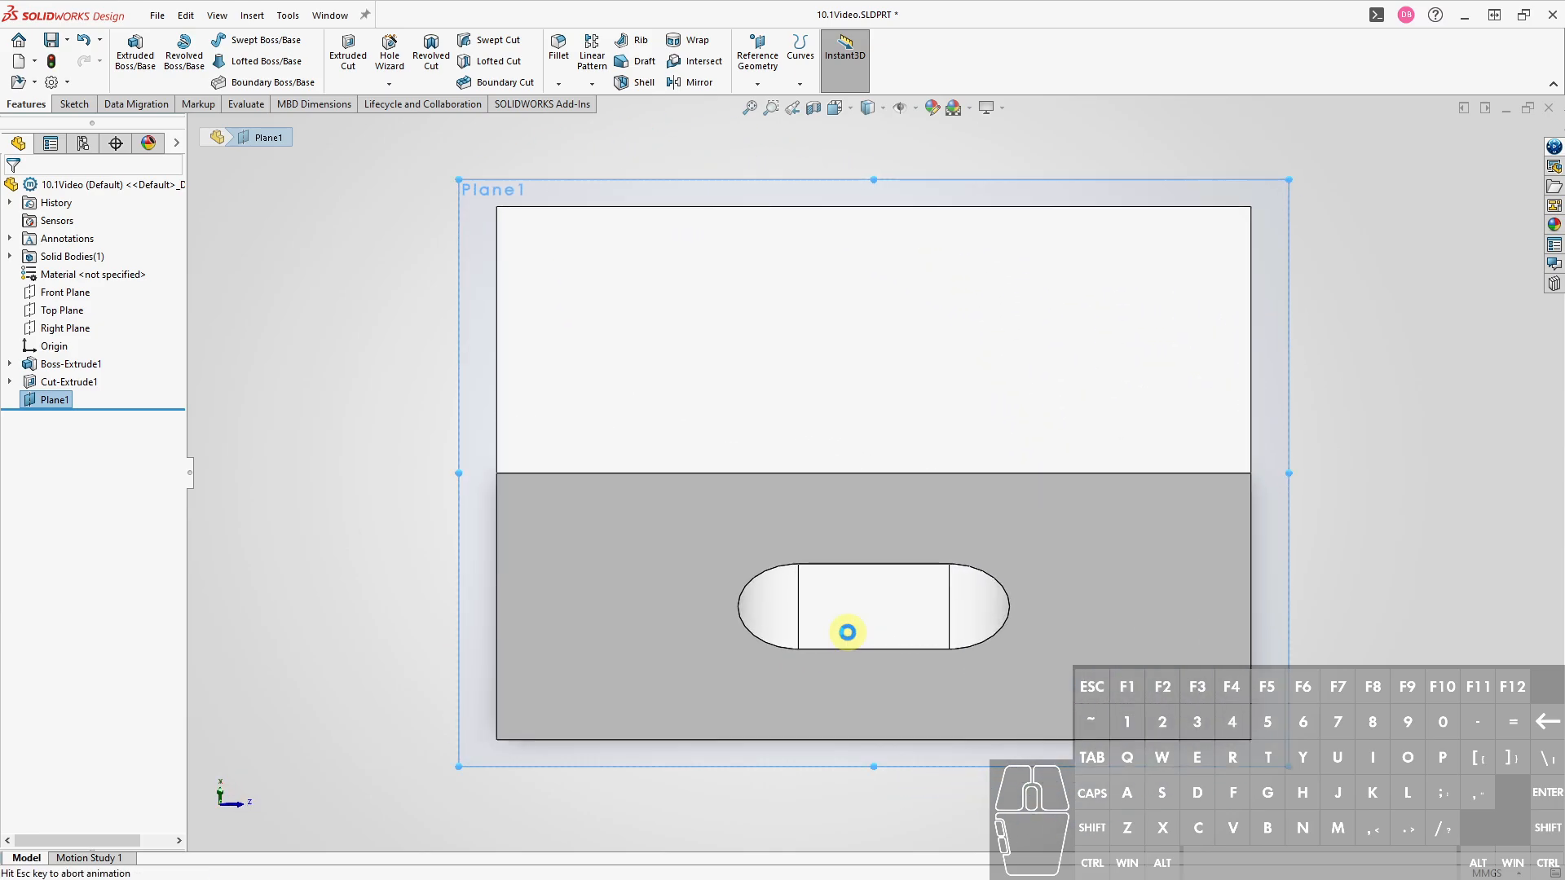
click(442, 394)
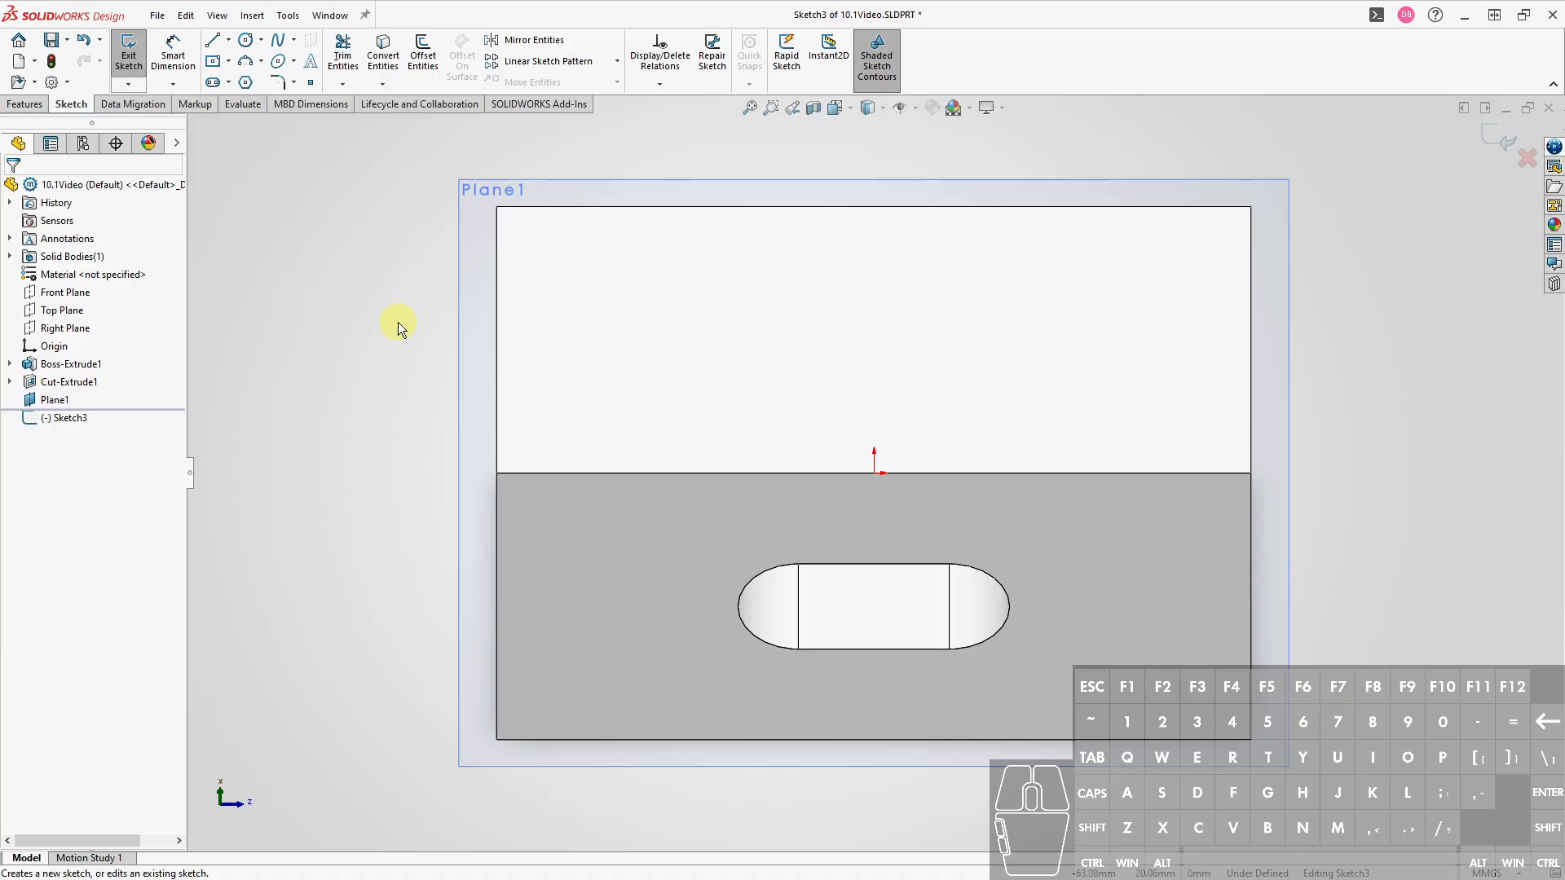
right_drag(398, 321, 268, 308)
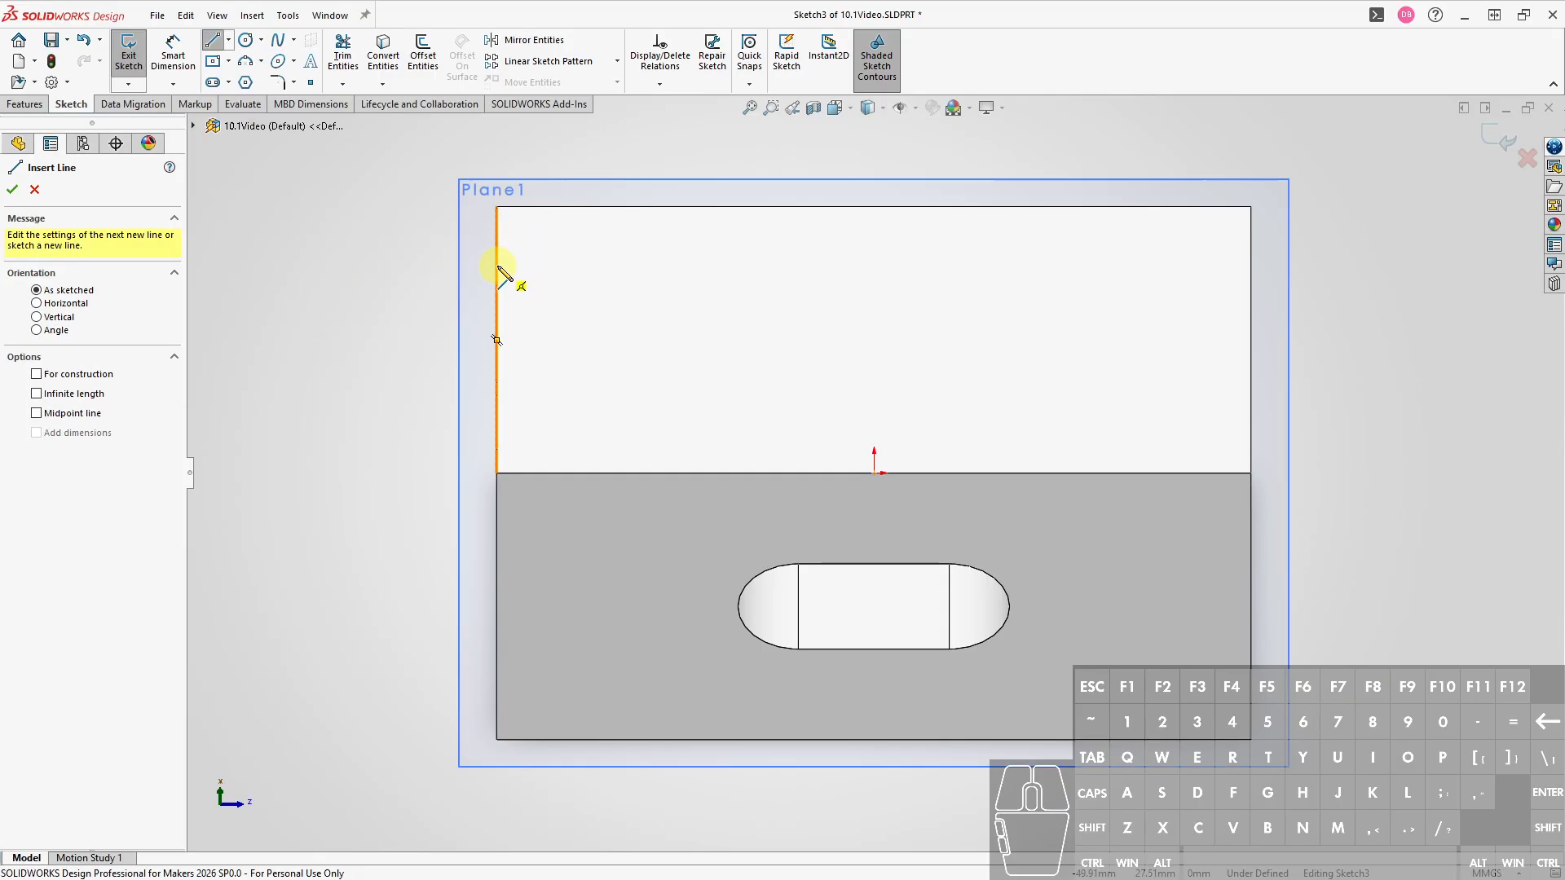
drag(497, 265, 611, 265)
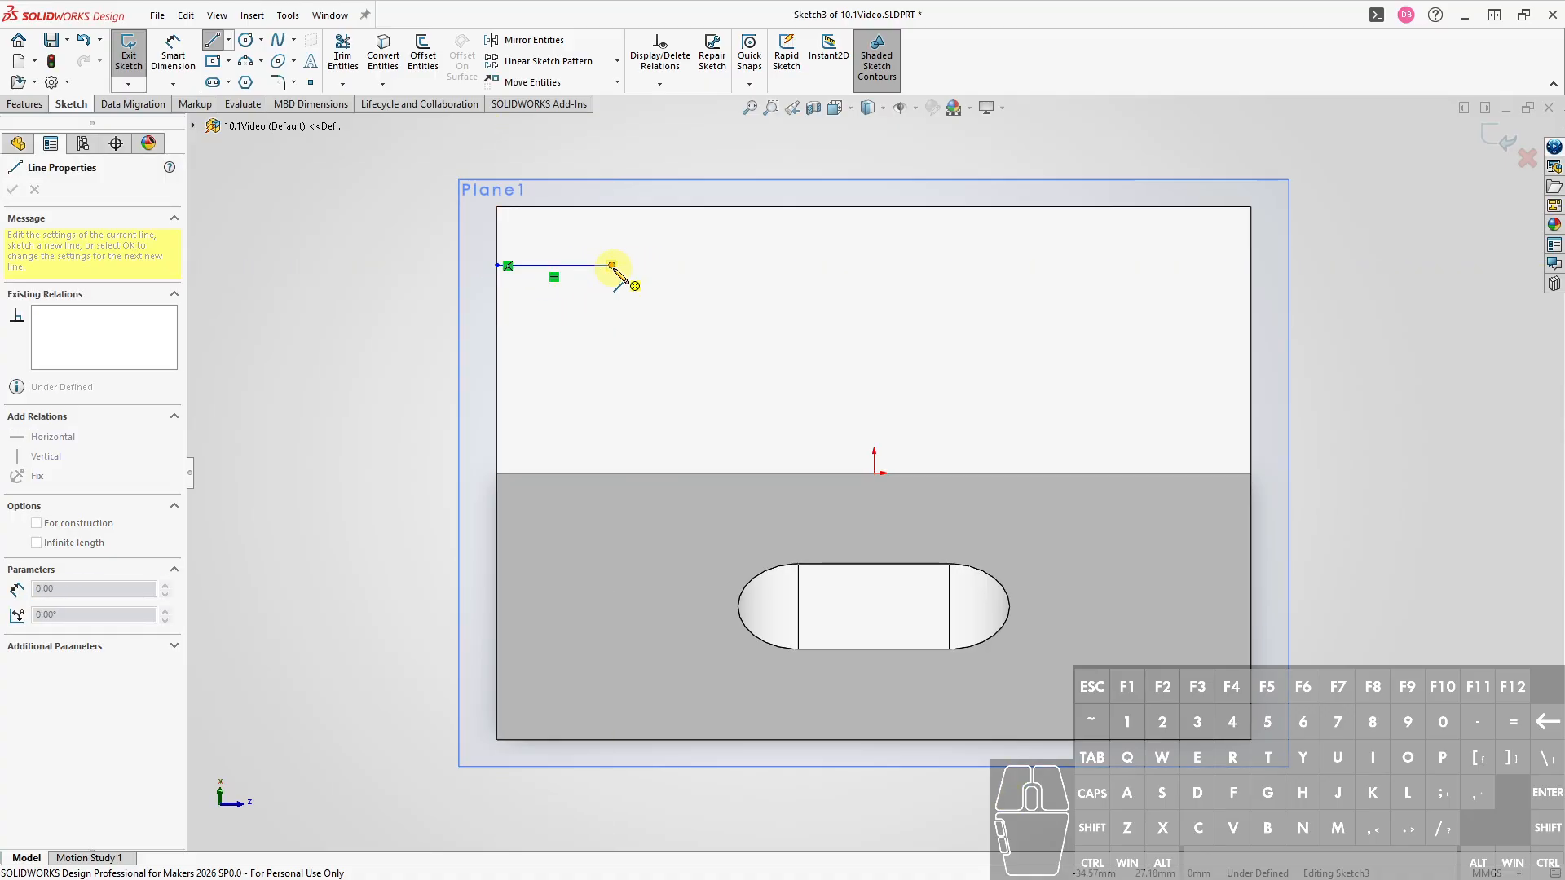
click(733, 208)
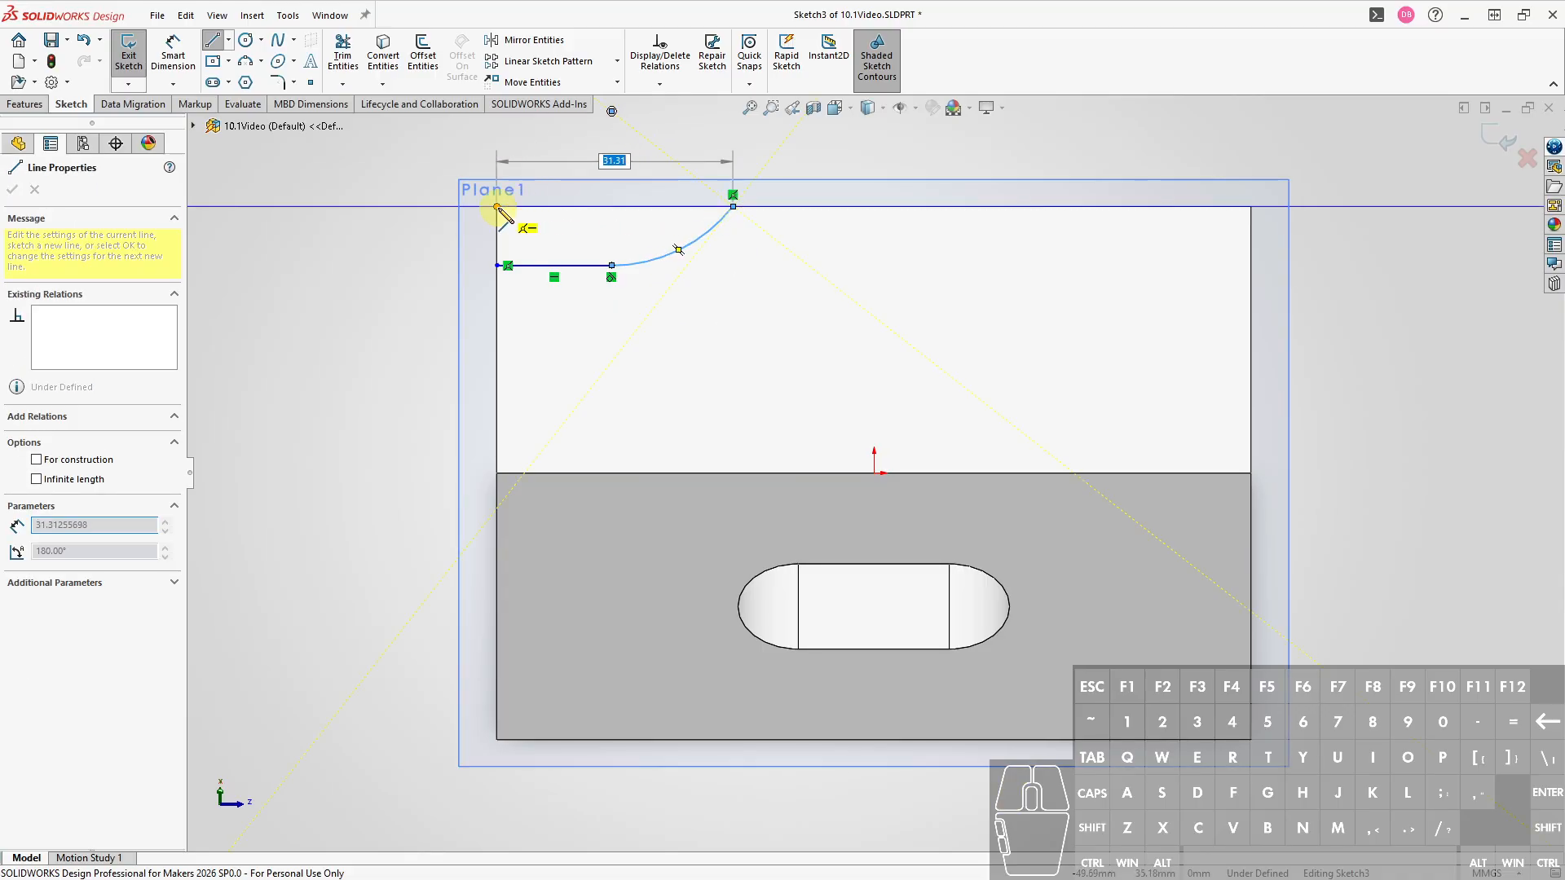
click(496, 207)
click(496, 266)
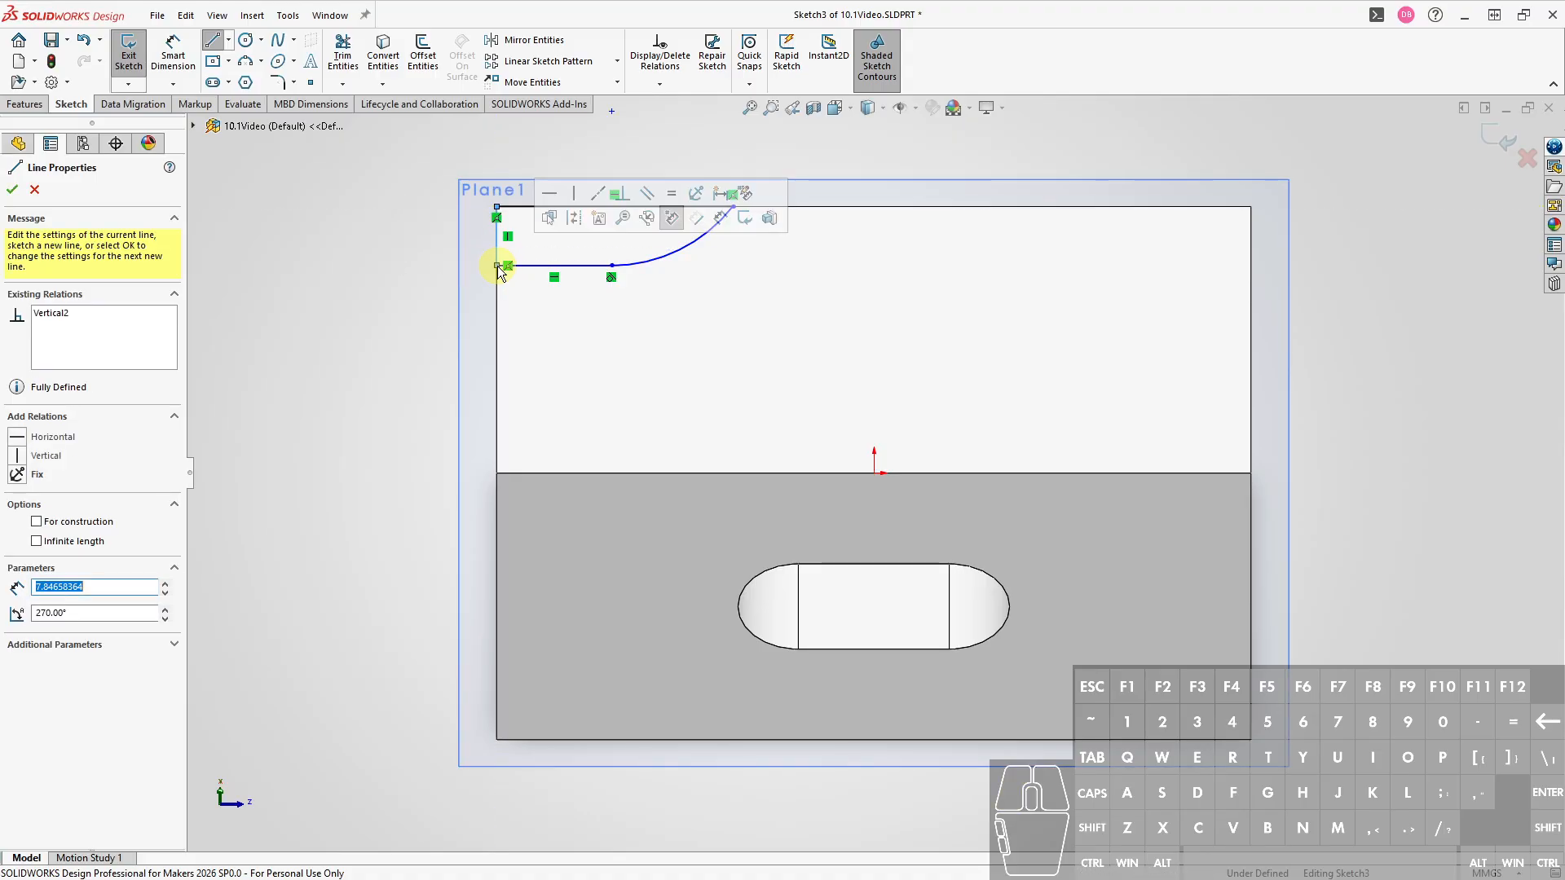
key(Escape)
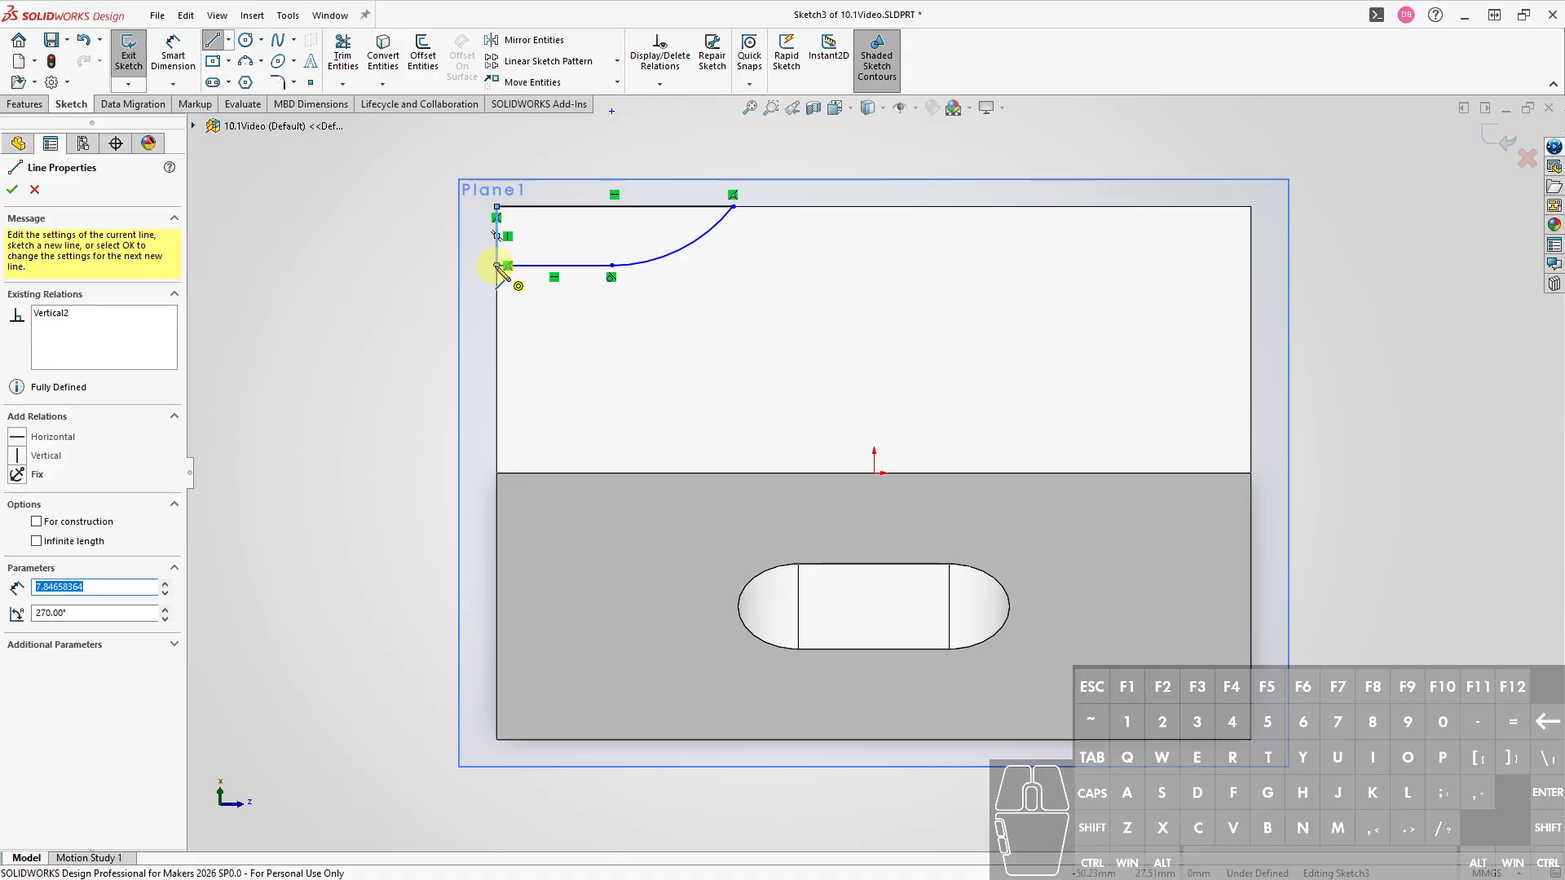
key(Escape)
Dimension the profile's lower horizontal line to 12.5 mm and its tangent arc to a 25 mm radius
key(ctrl+d)
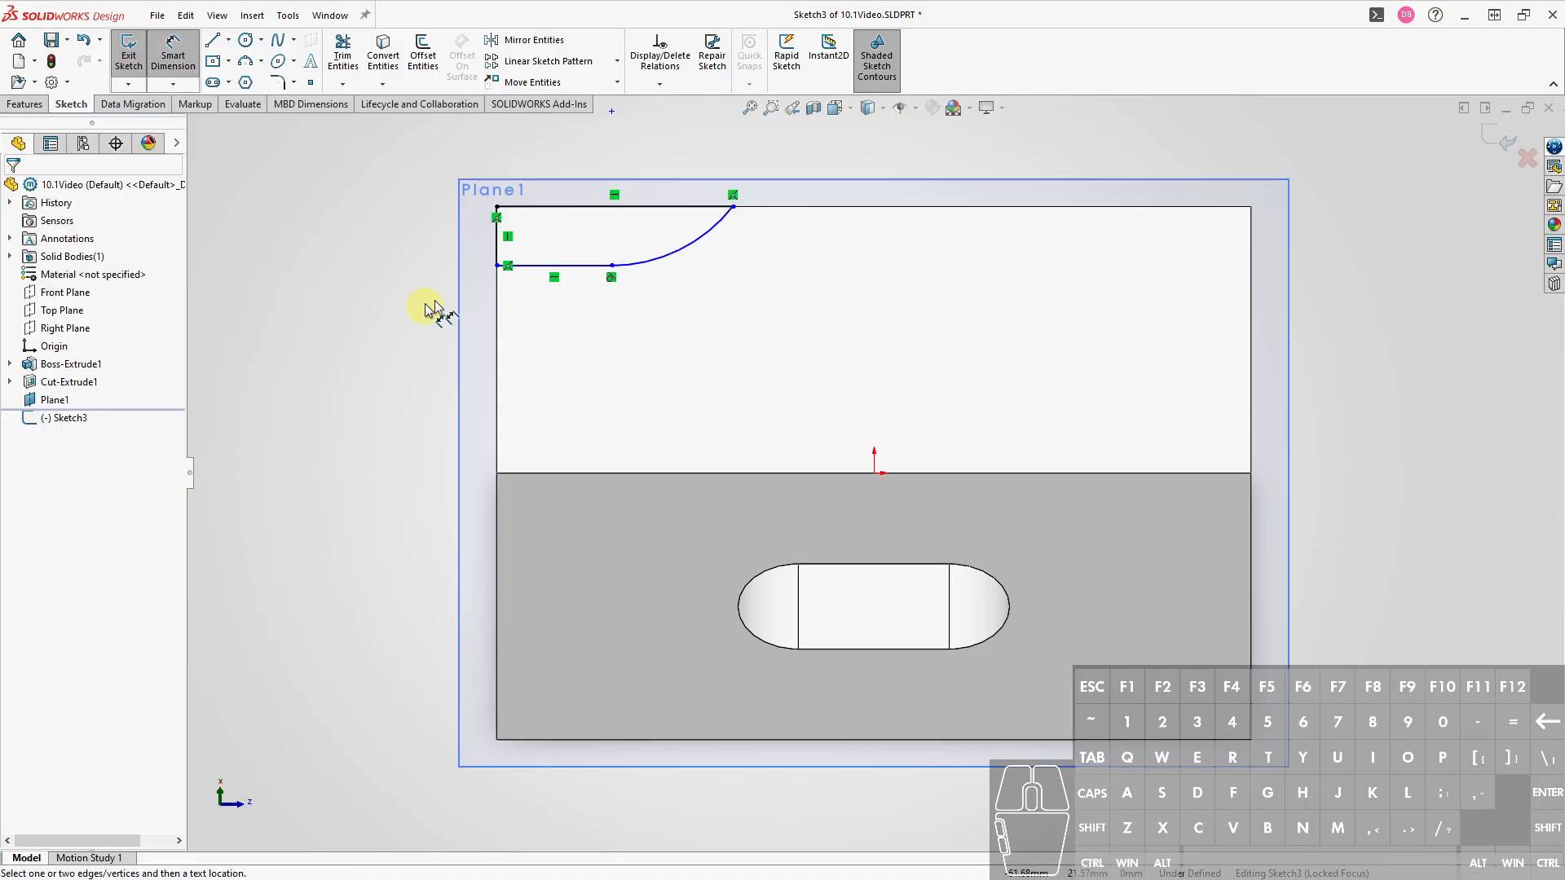
click(551, 265)
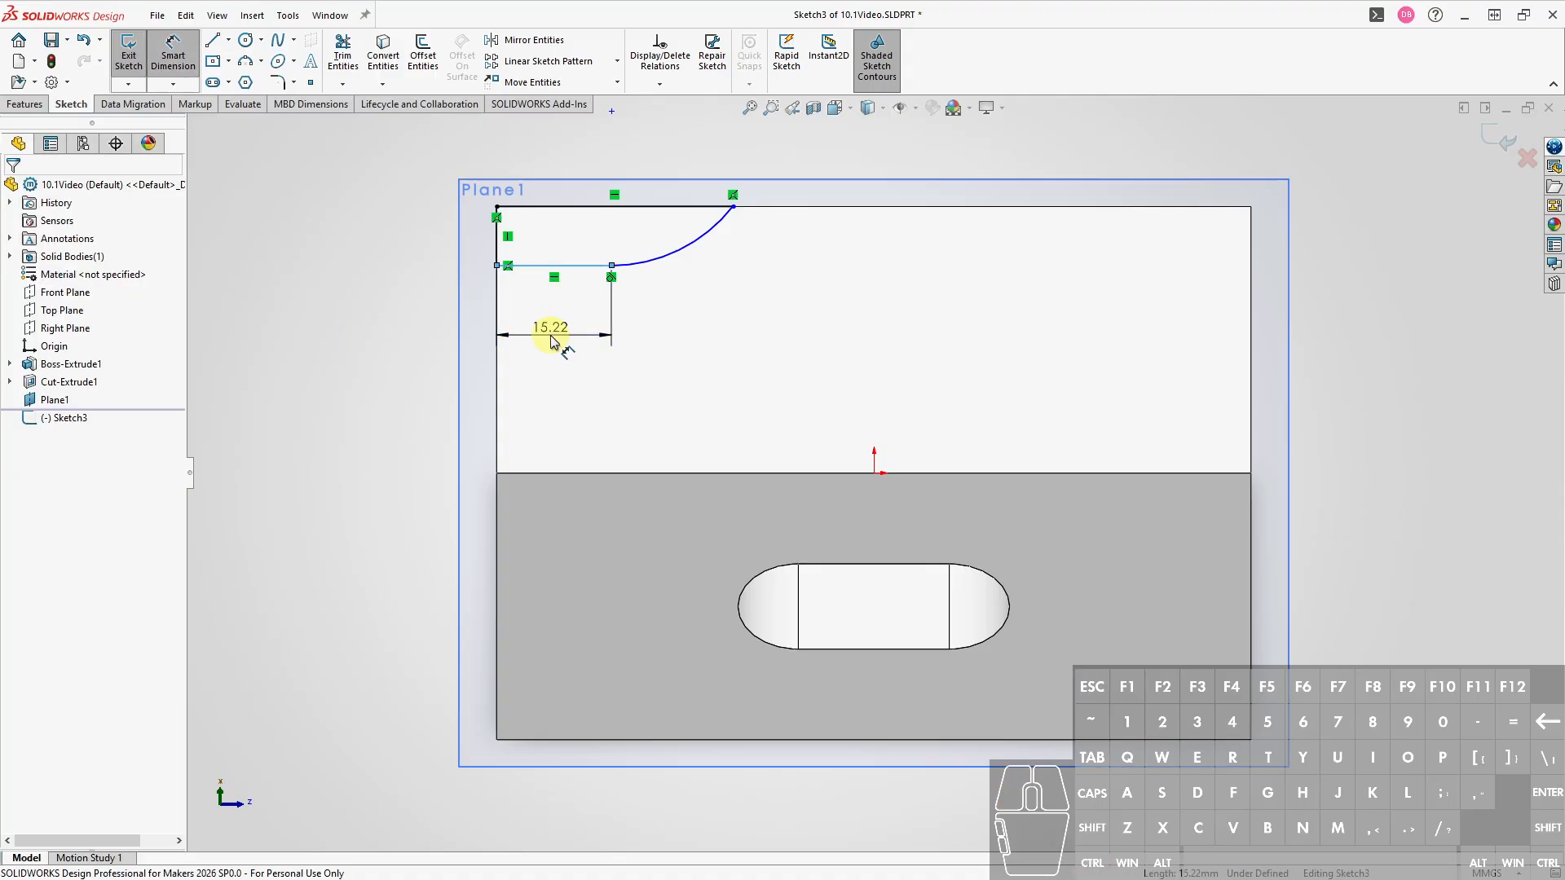
click(551, 340)
text(12.5)
key(Return)
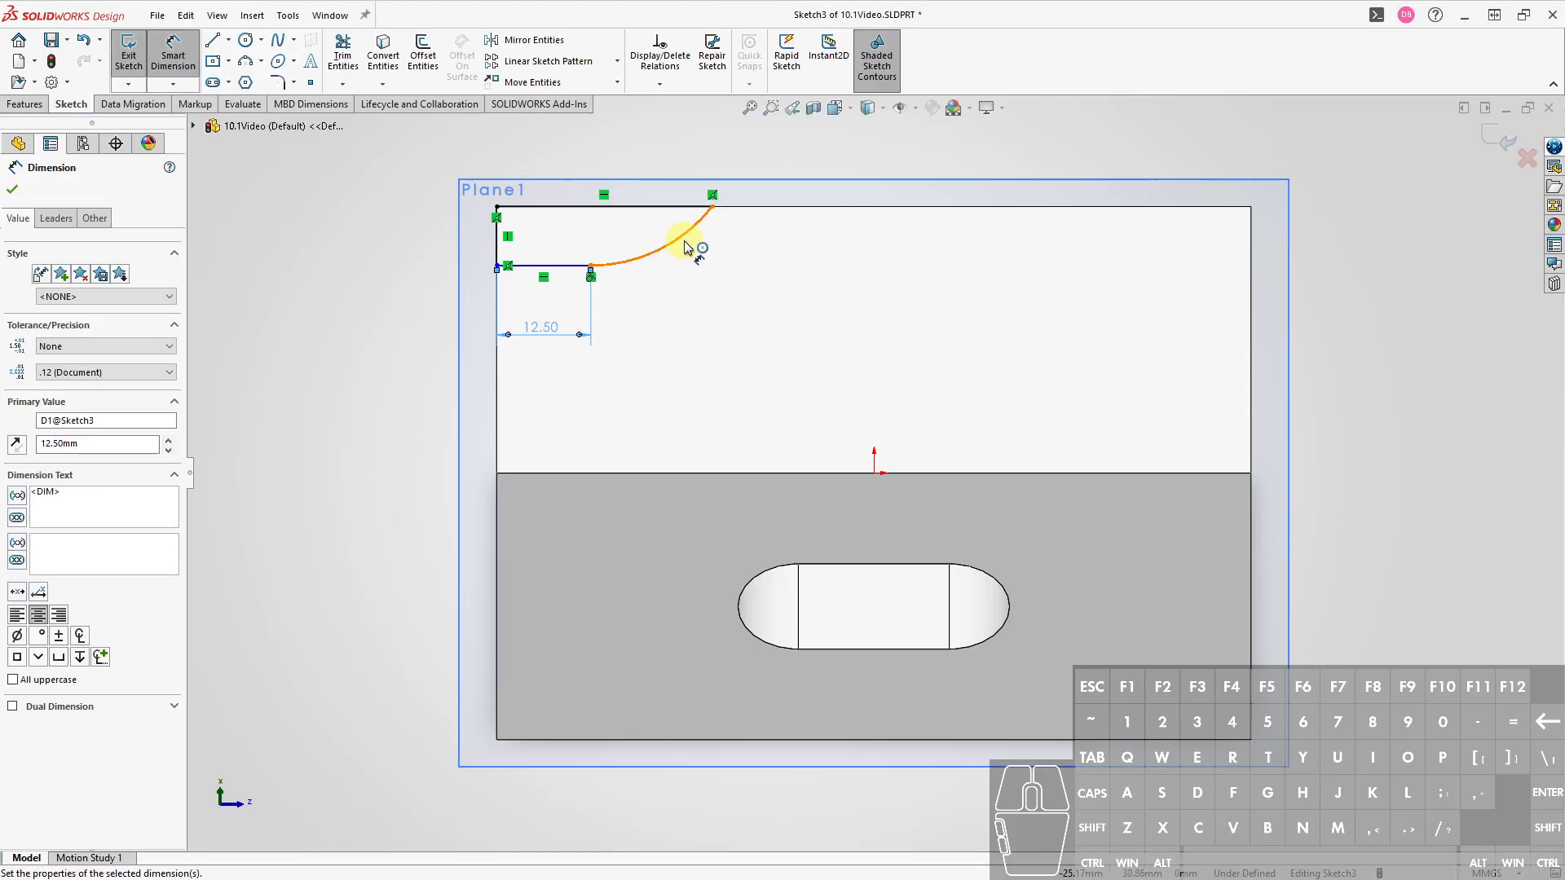
click(684, 247)
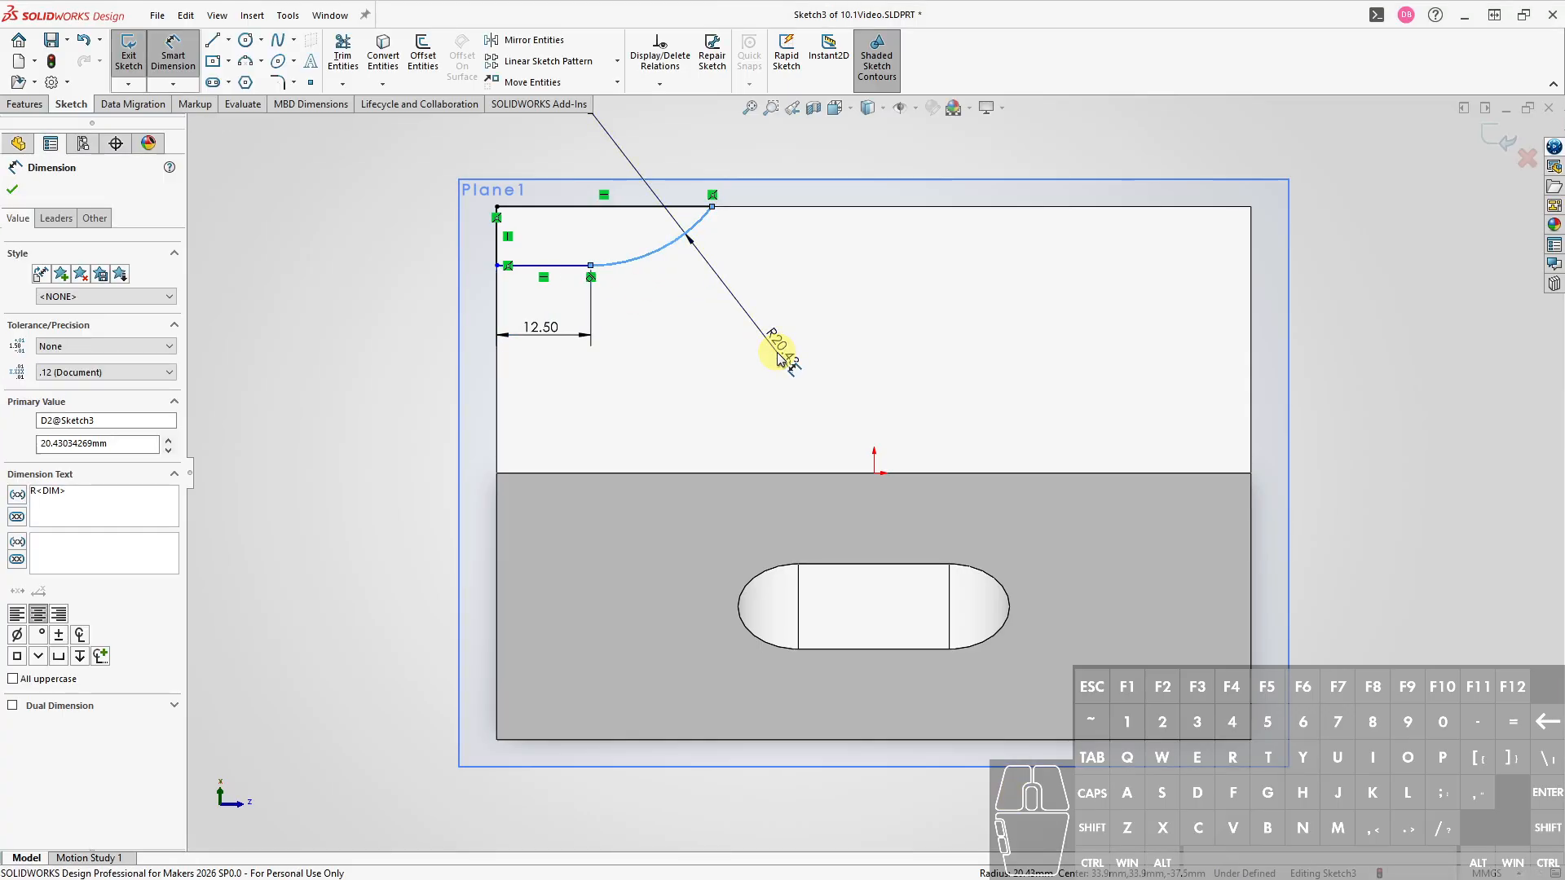
click(778, 352)
text(25)
key(Return)
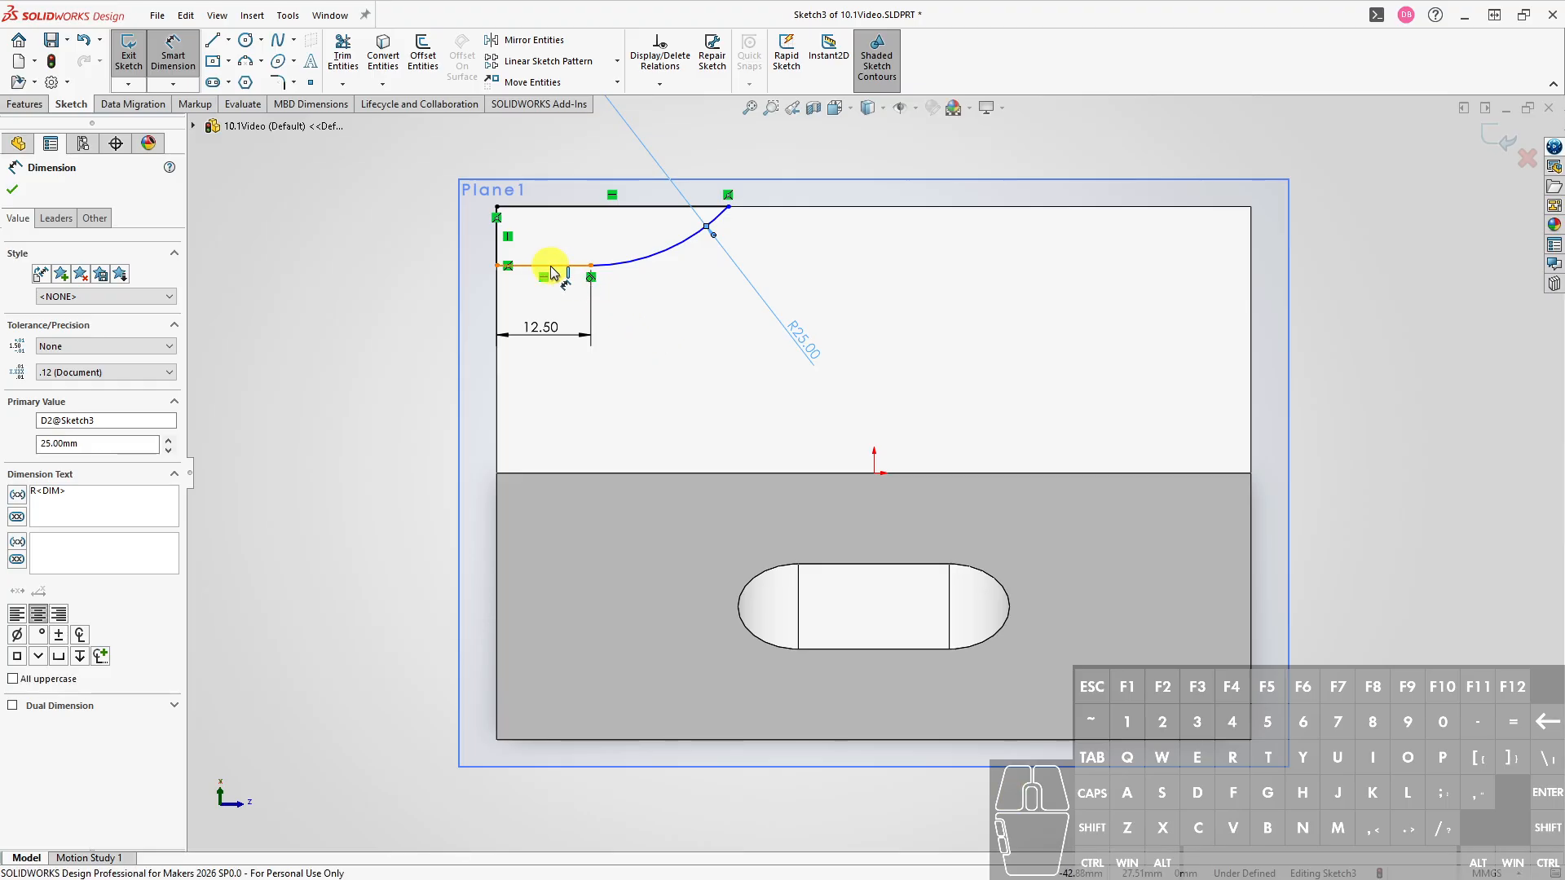
Dimension the profile's lower horizontal line 25 mm from the origin
click(551, 272)
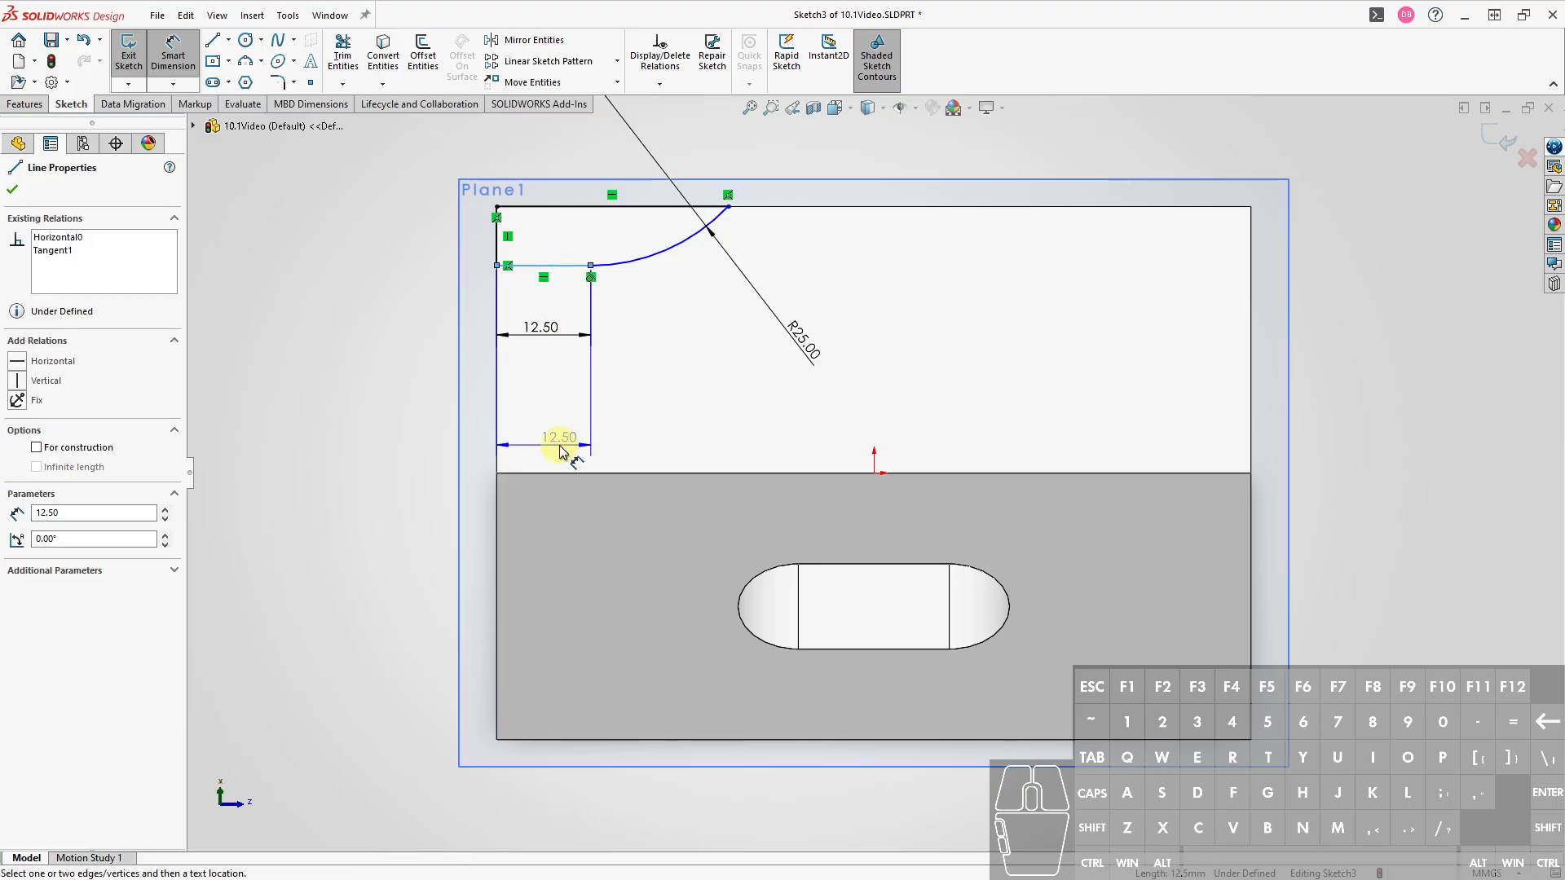
click(875, 475)
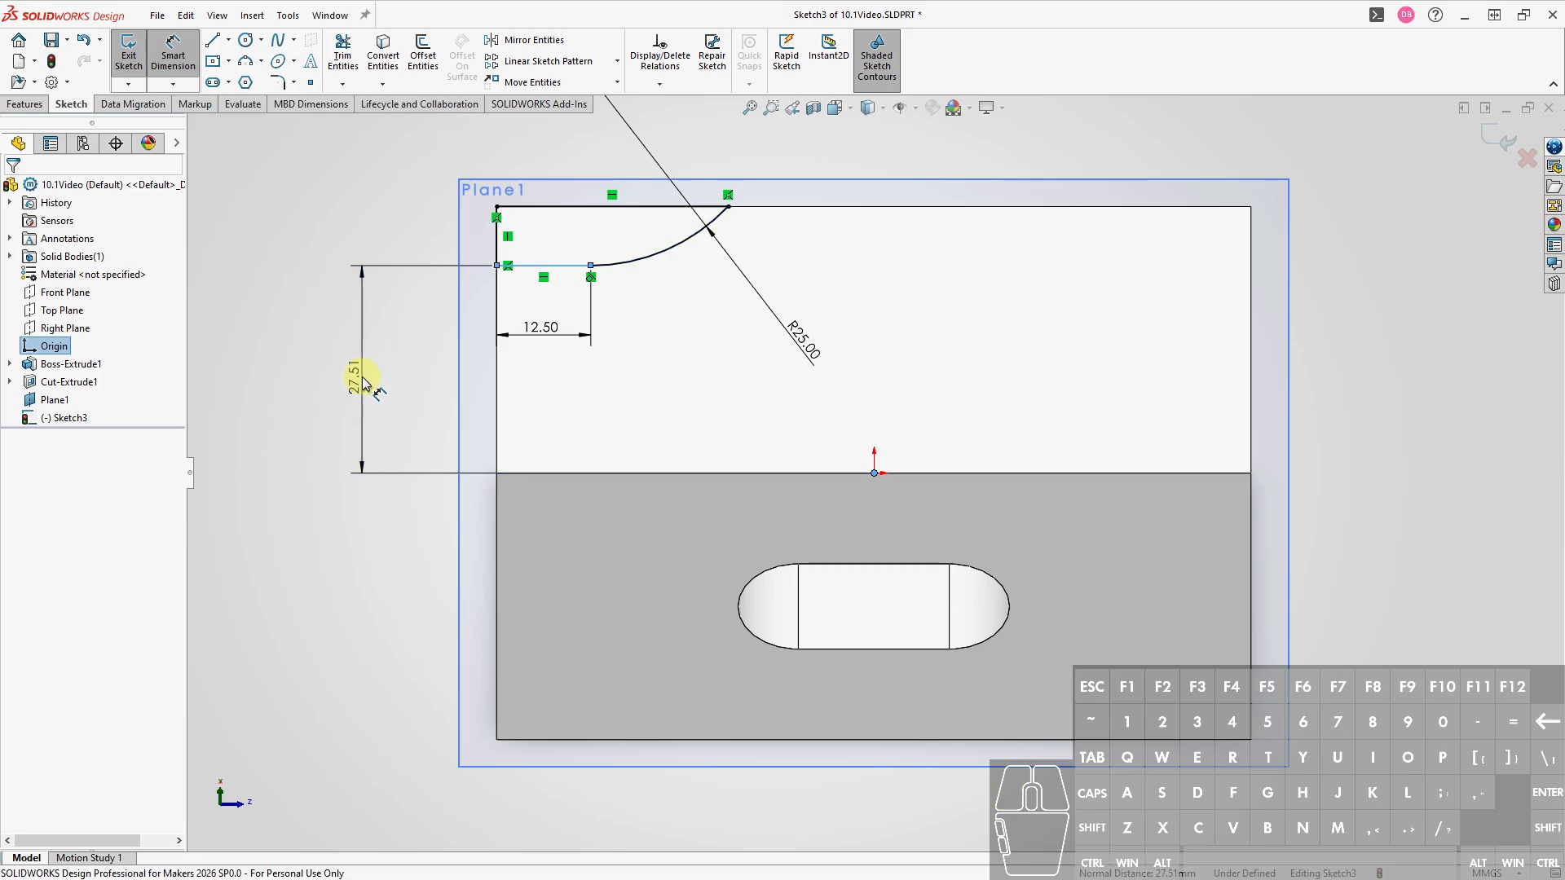
click(362, 377)
text(25)
key(Return)
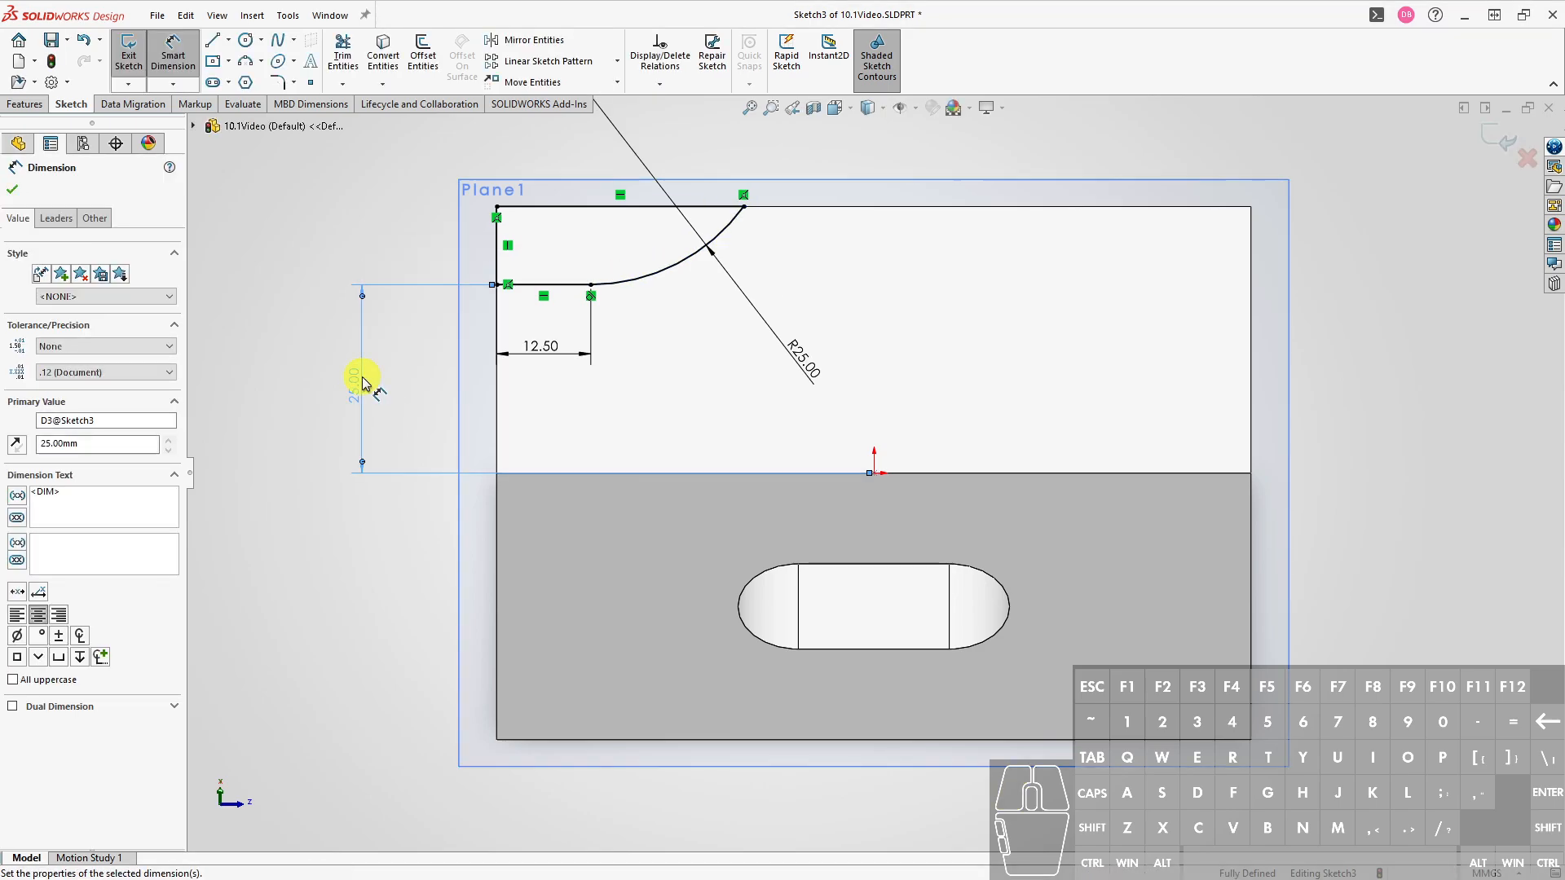
key(Escape)
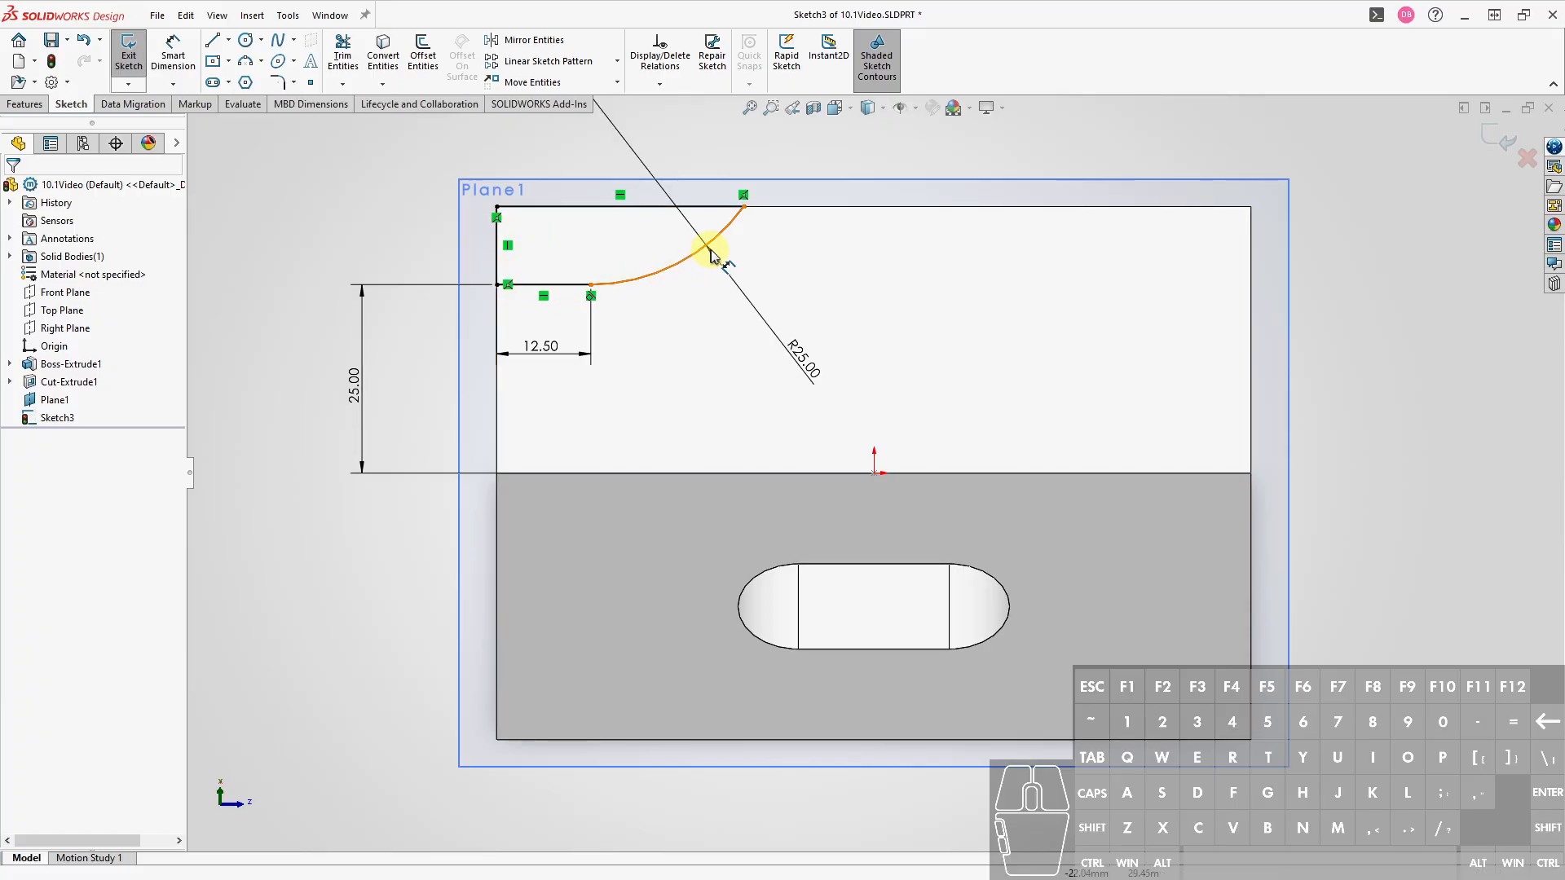
Cut-extrude the corner profile through the block using Through All - Both
key(s)
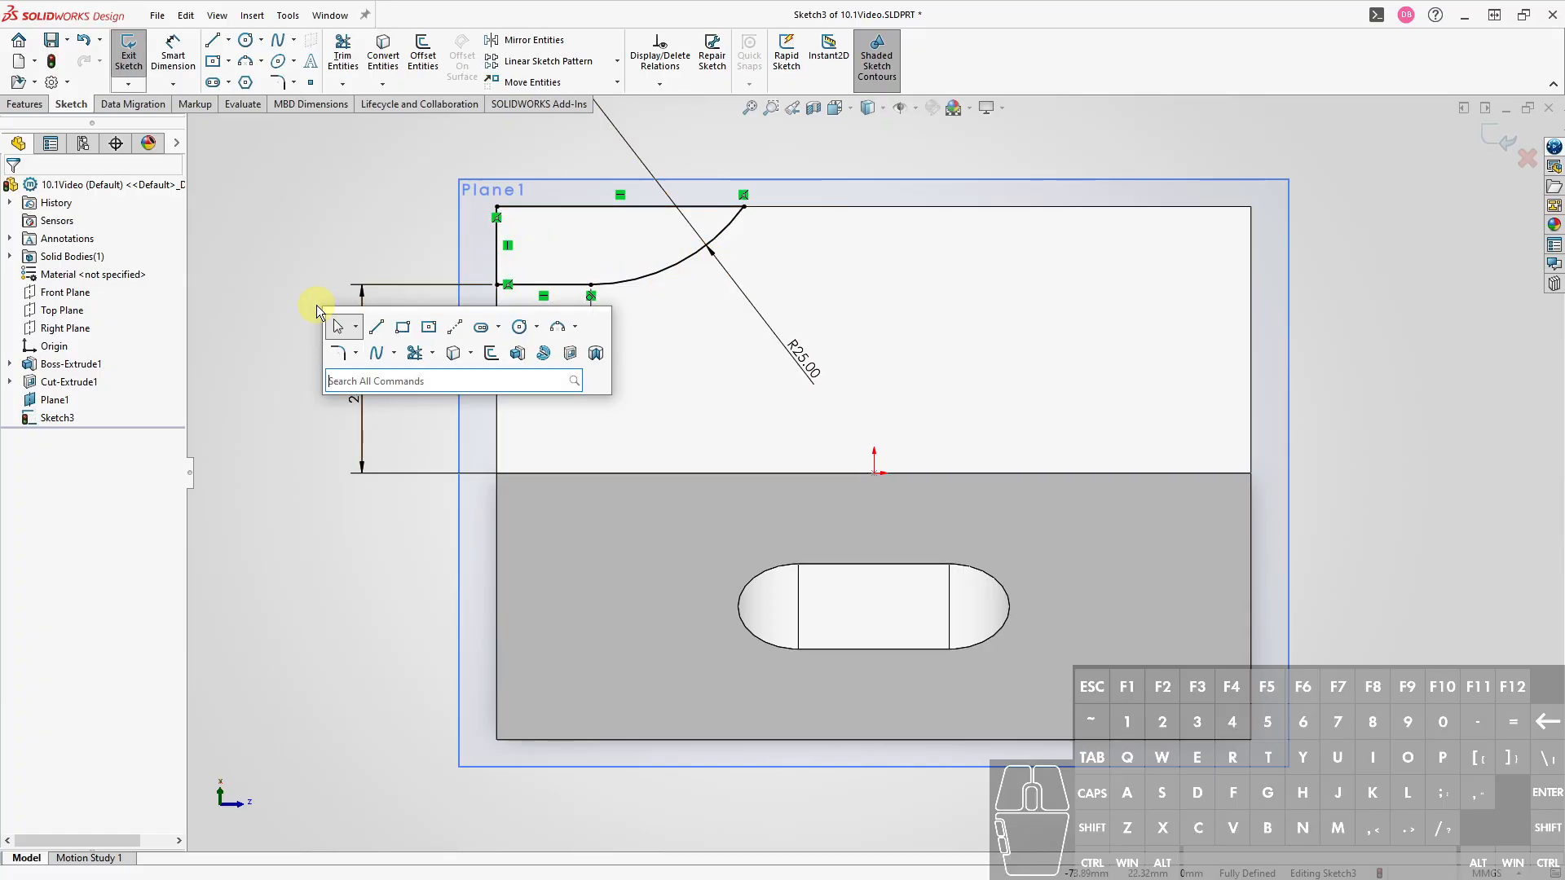
click(569, 352)
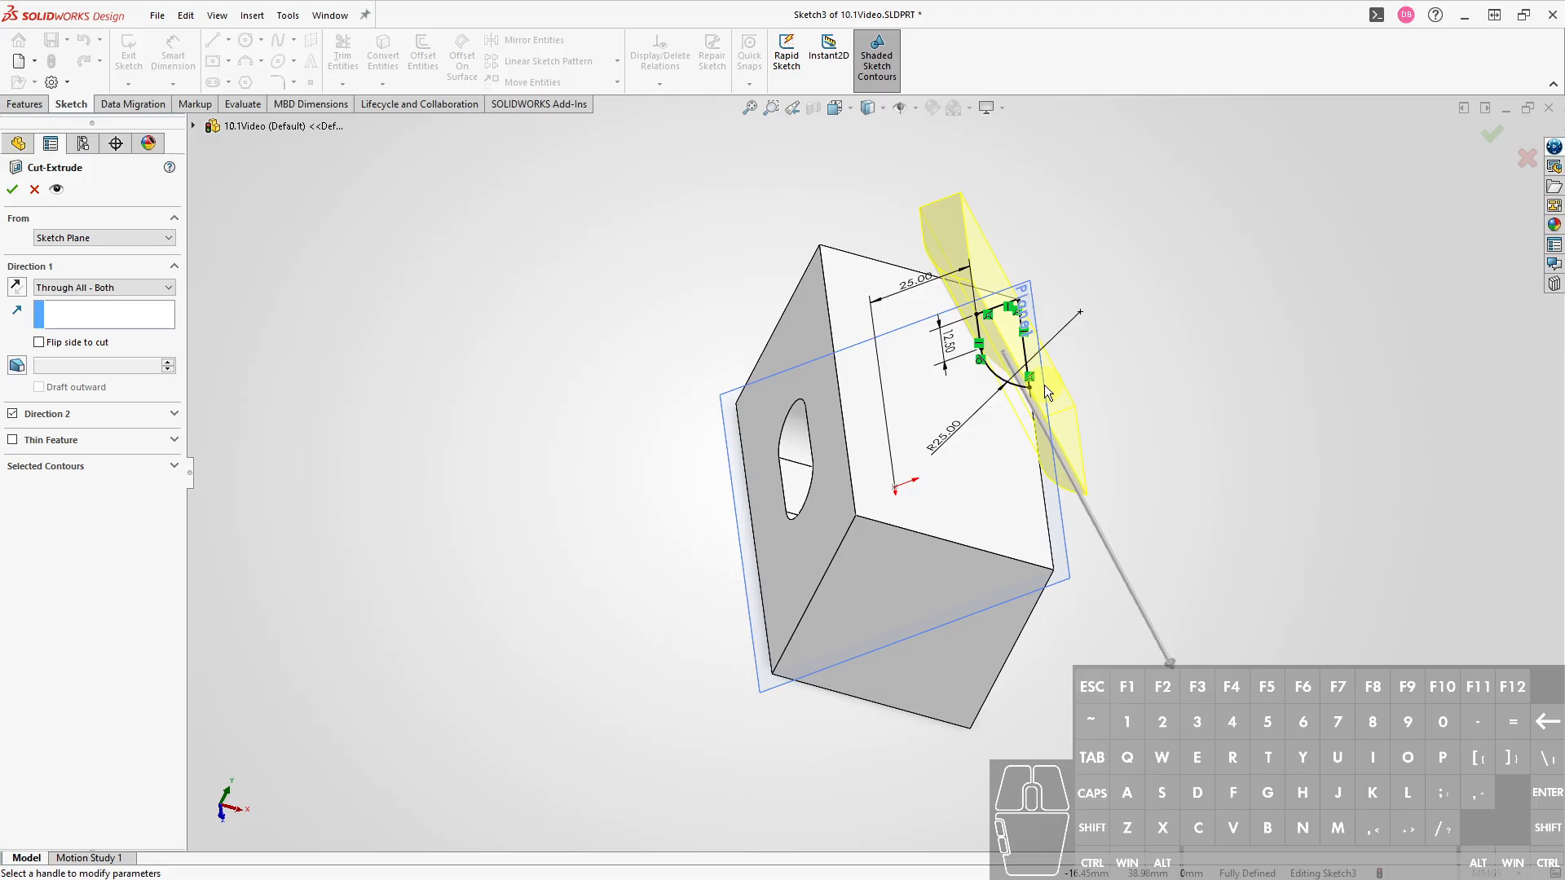
click(1139, 410)
key(Return)
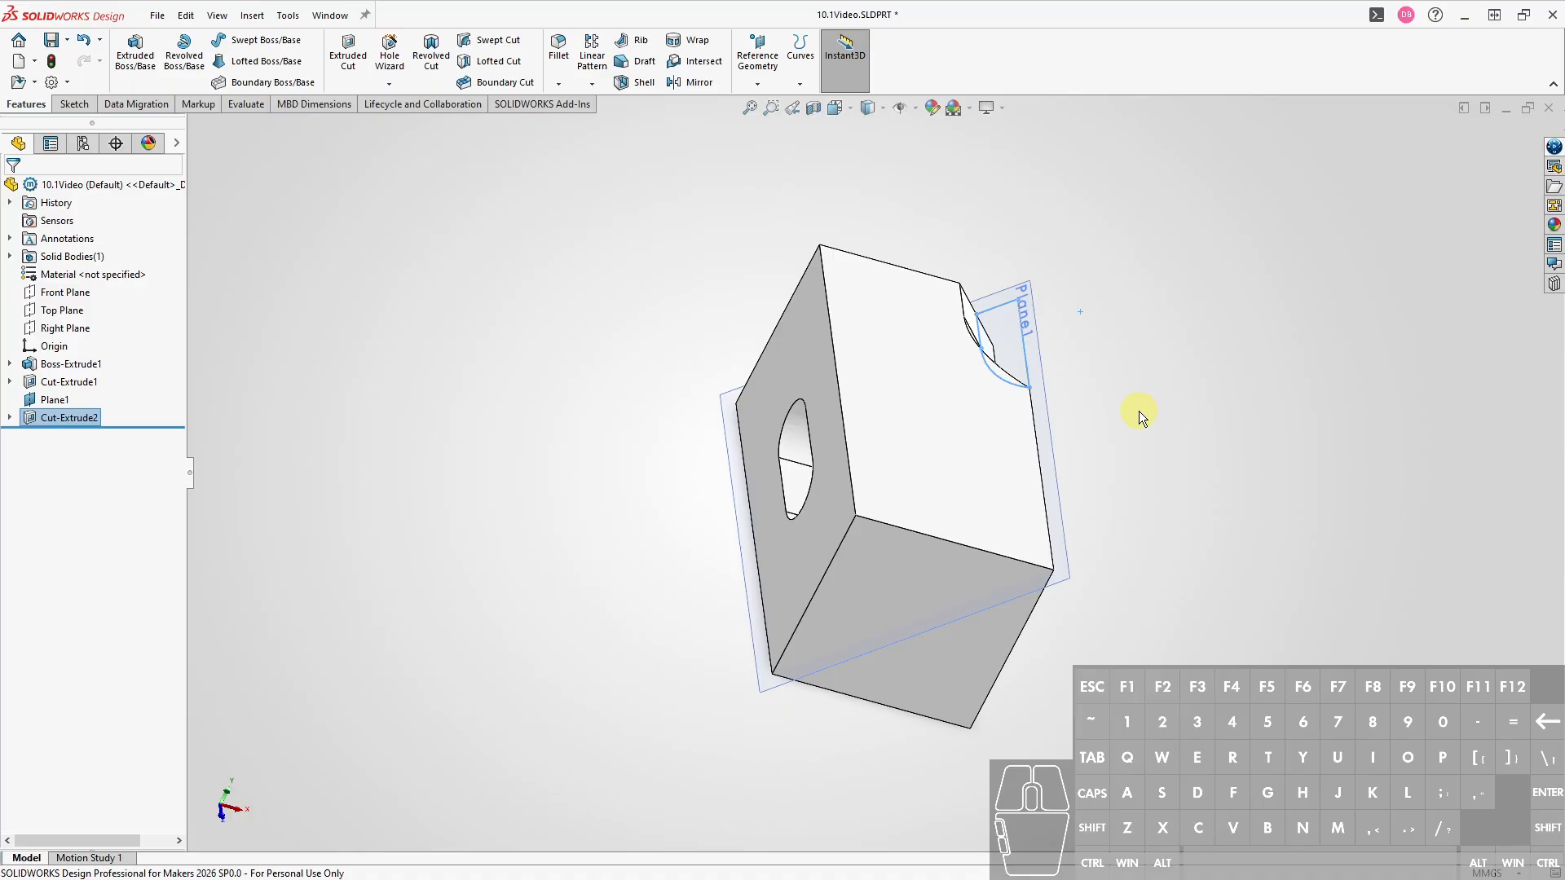
middle_drag(1092, 451, 1055, 461)
click(638, 318)
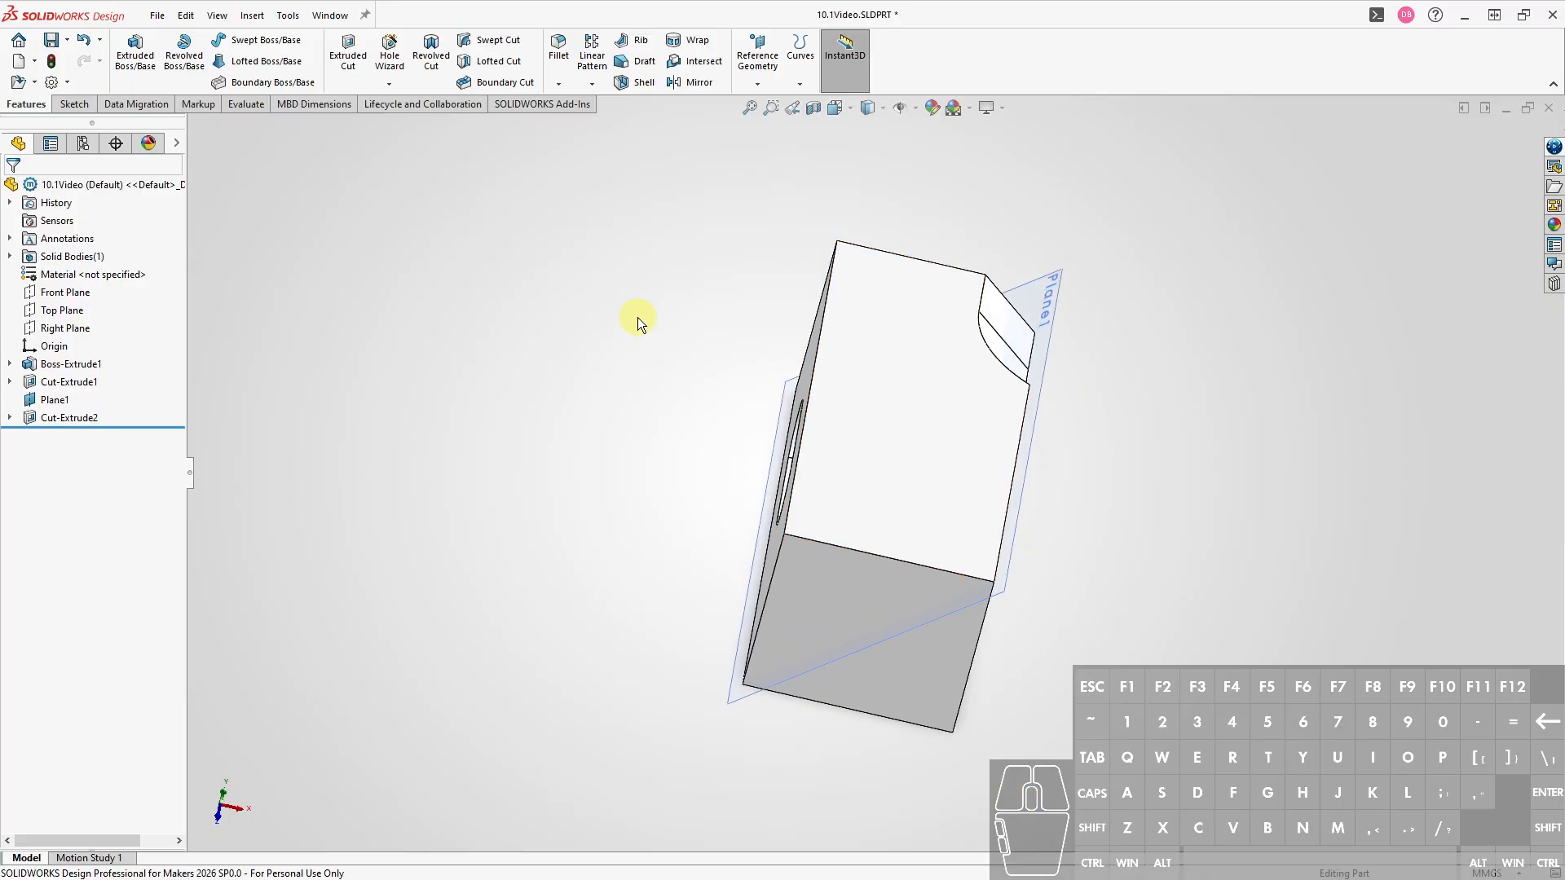
Mirror the corner cut about the Right Plane, with the Top Plane as the secondary mirror plane
click(88, 419)
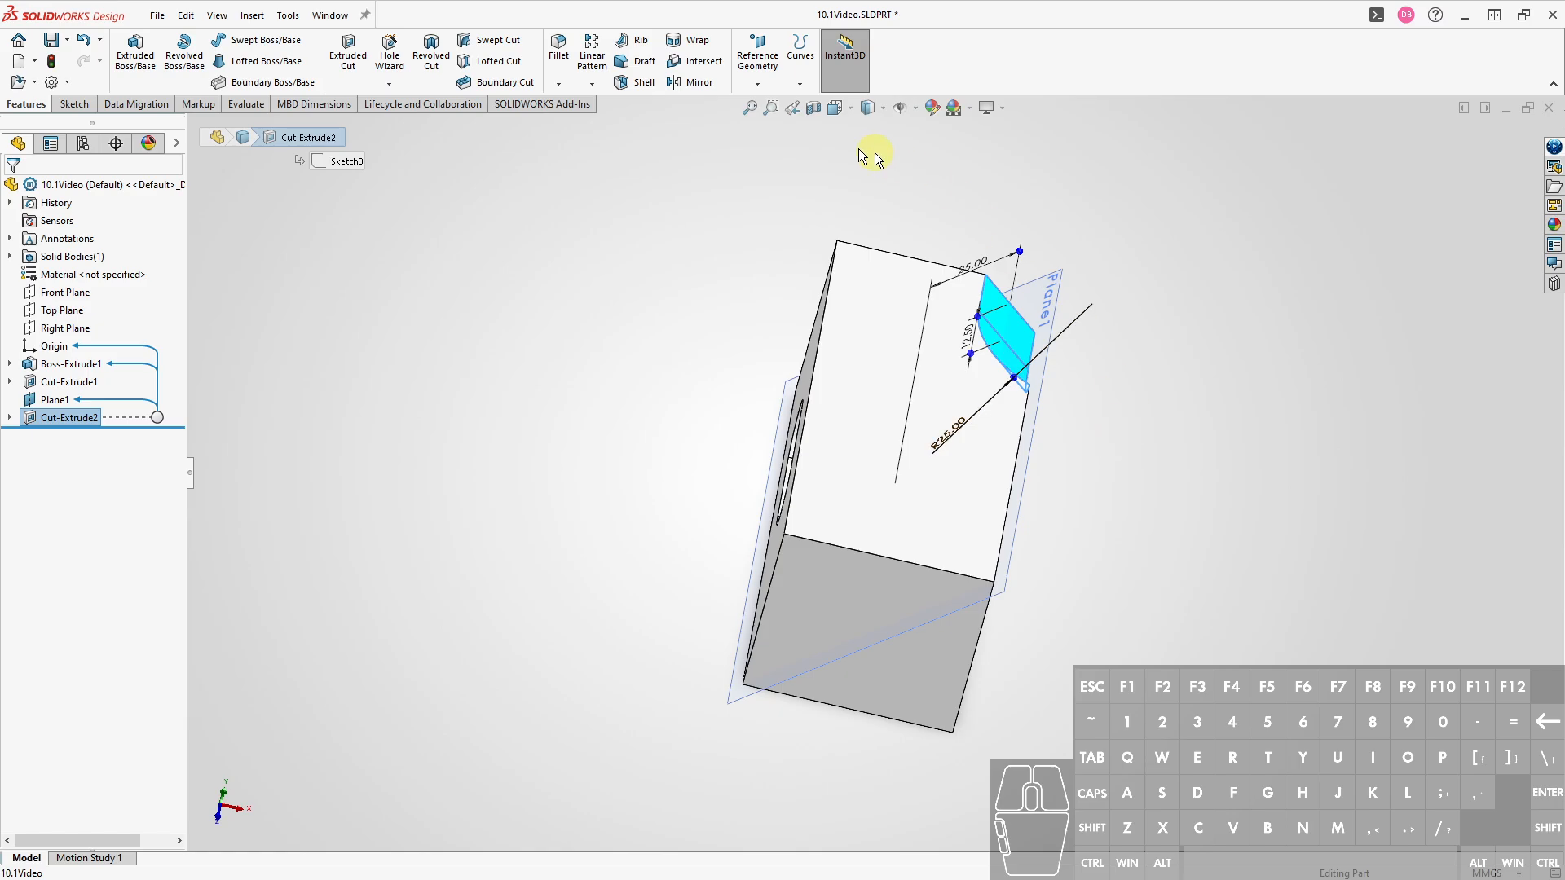
click(693, 82)
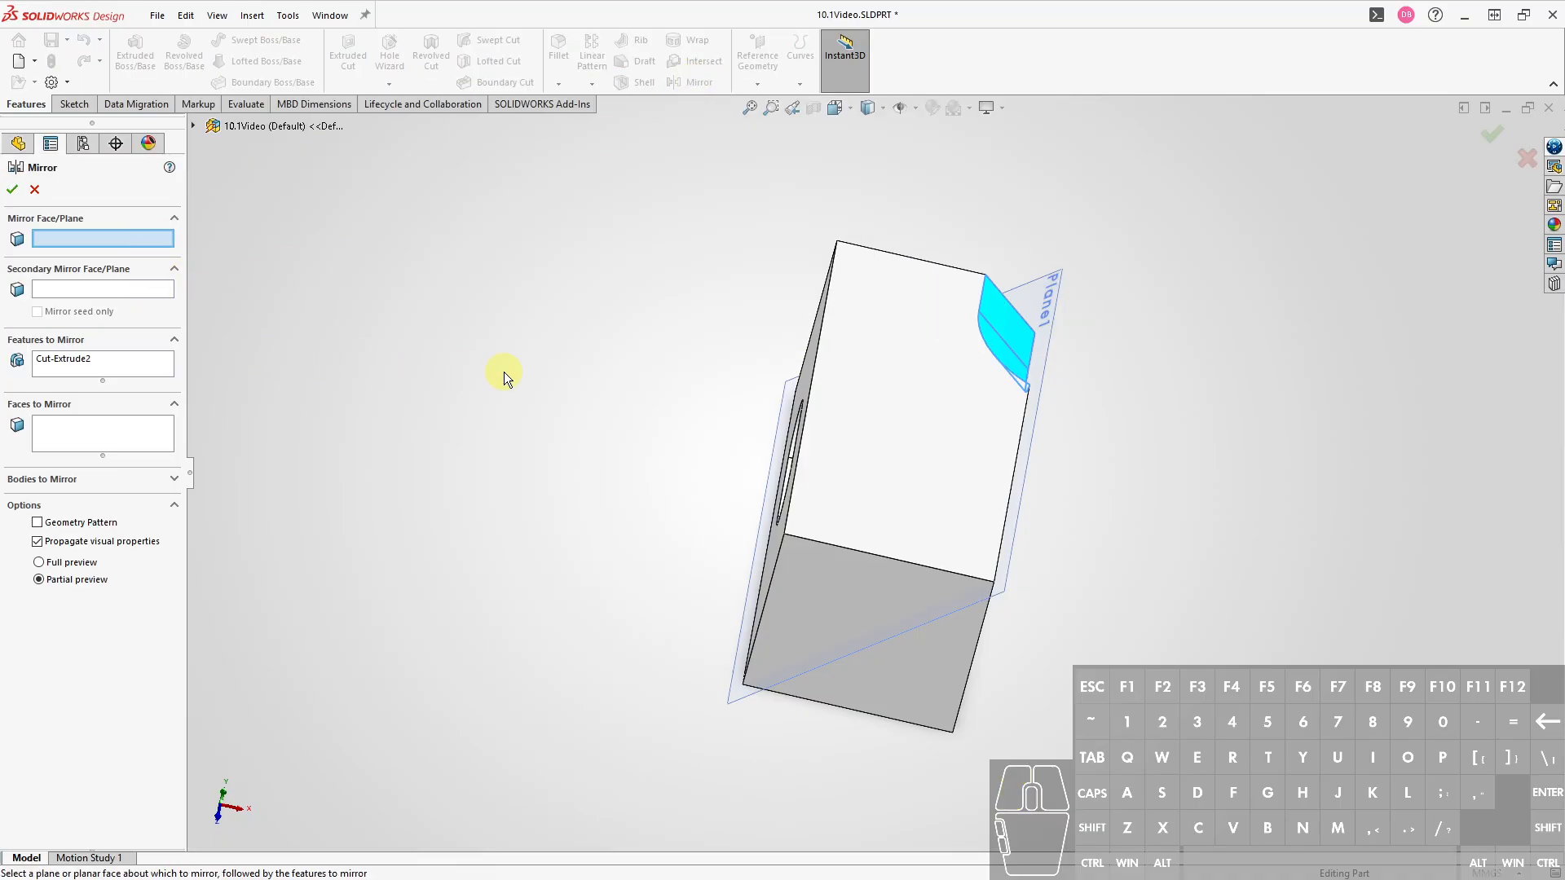
middle_drag(602, 365, 541, 478)
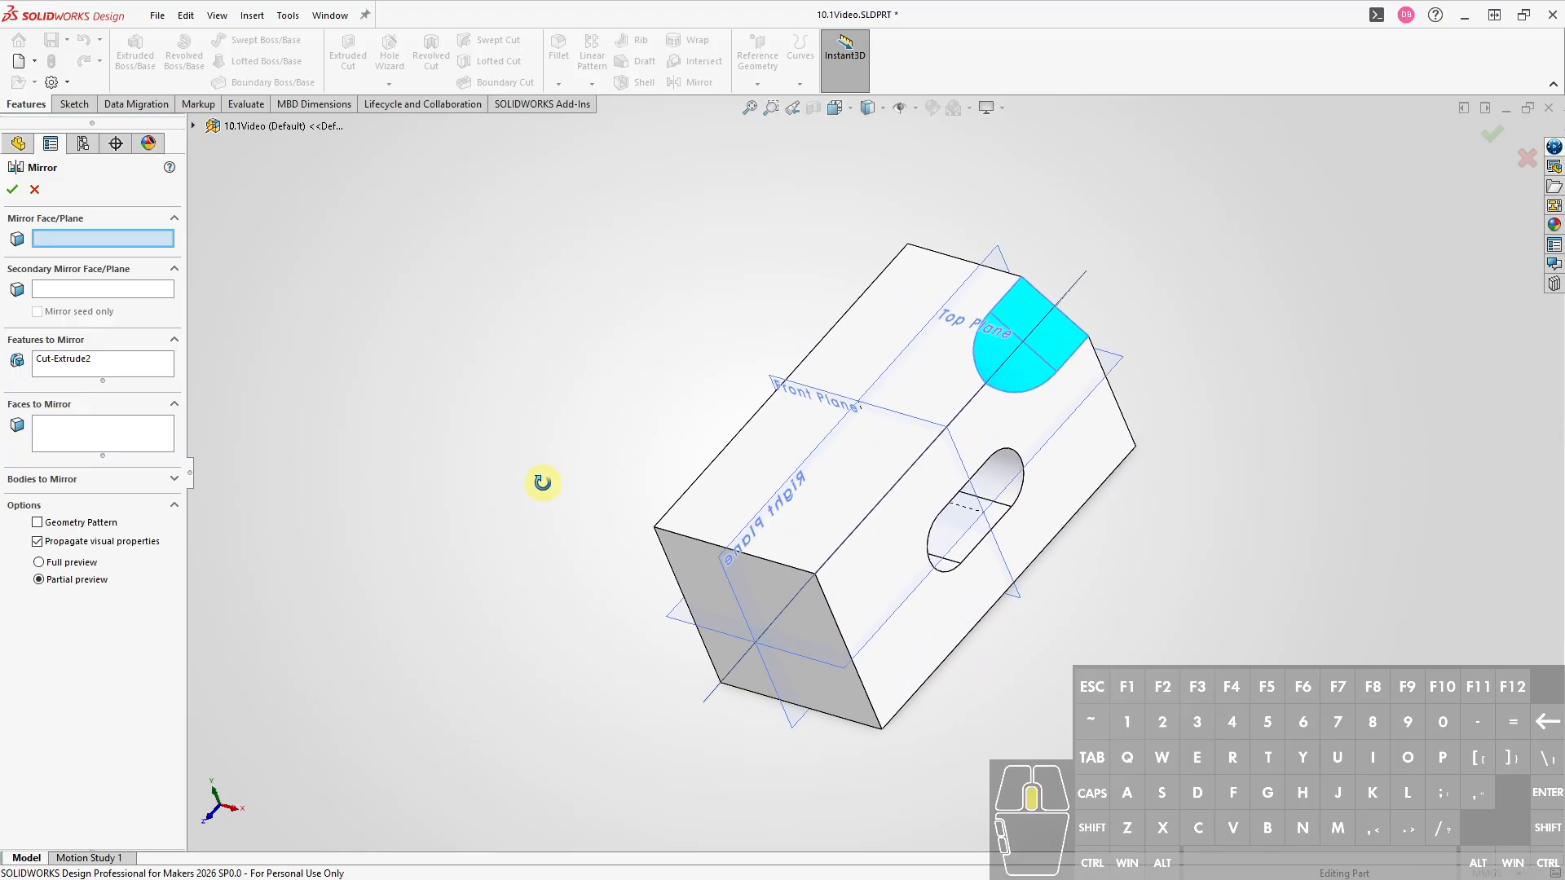
click(999, 262)
click(1119, 366)
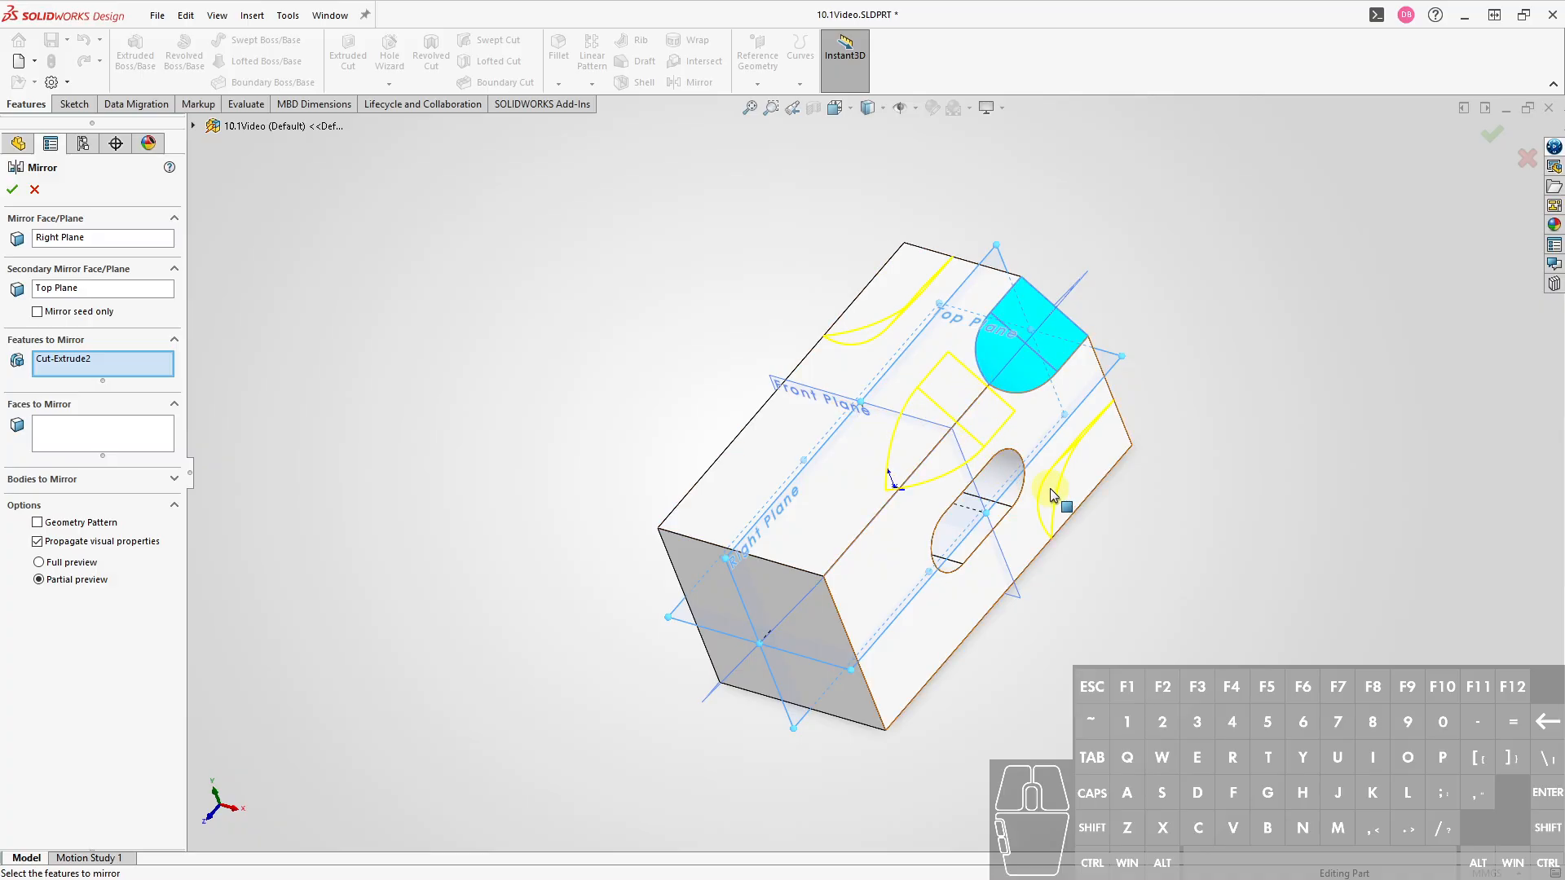
key(Return)
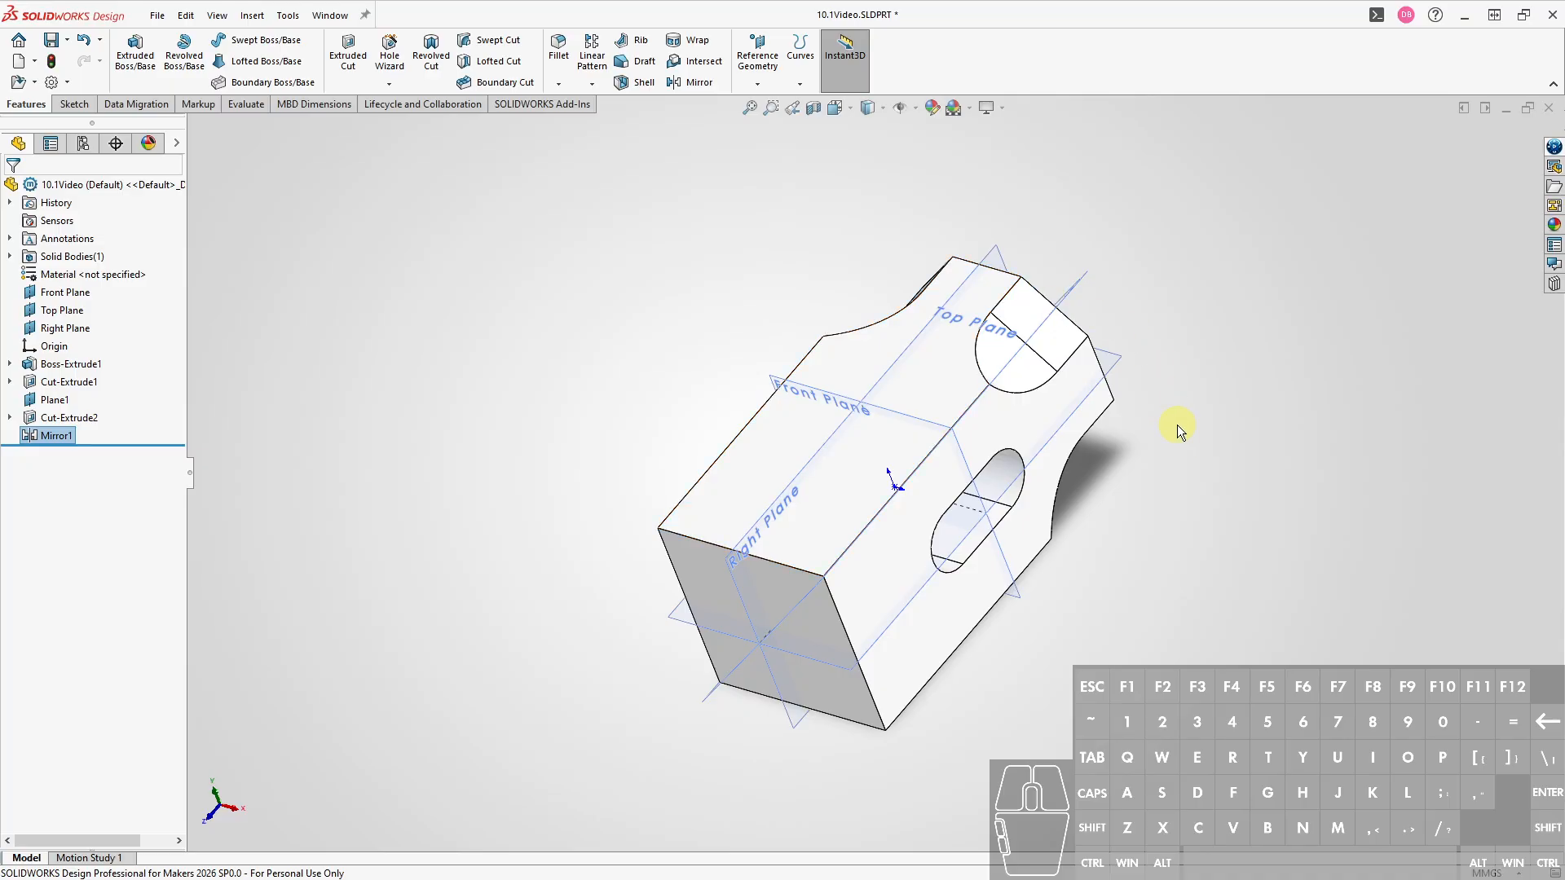
Mirror the mirrored corner cuts about the Front Plane to the block's other end
click(42, 437)
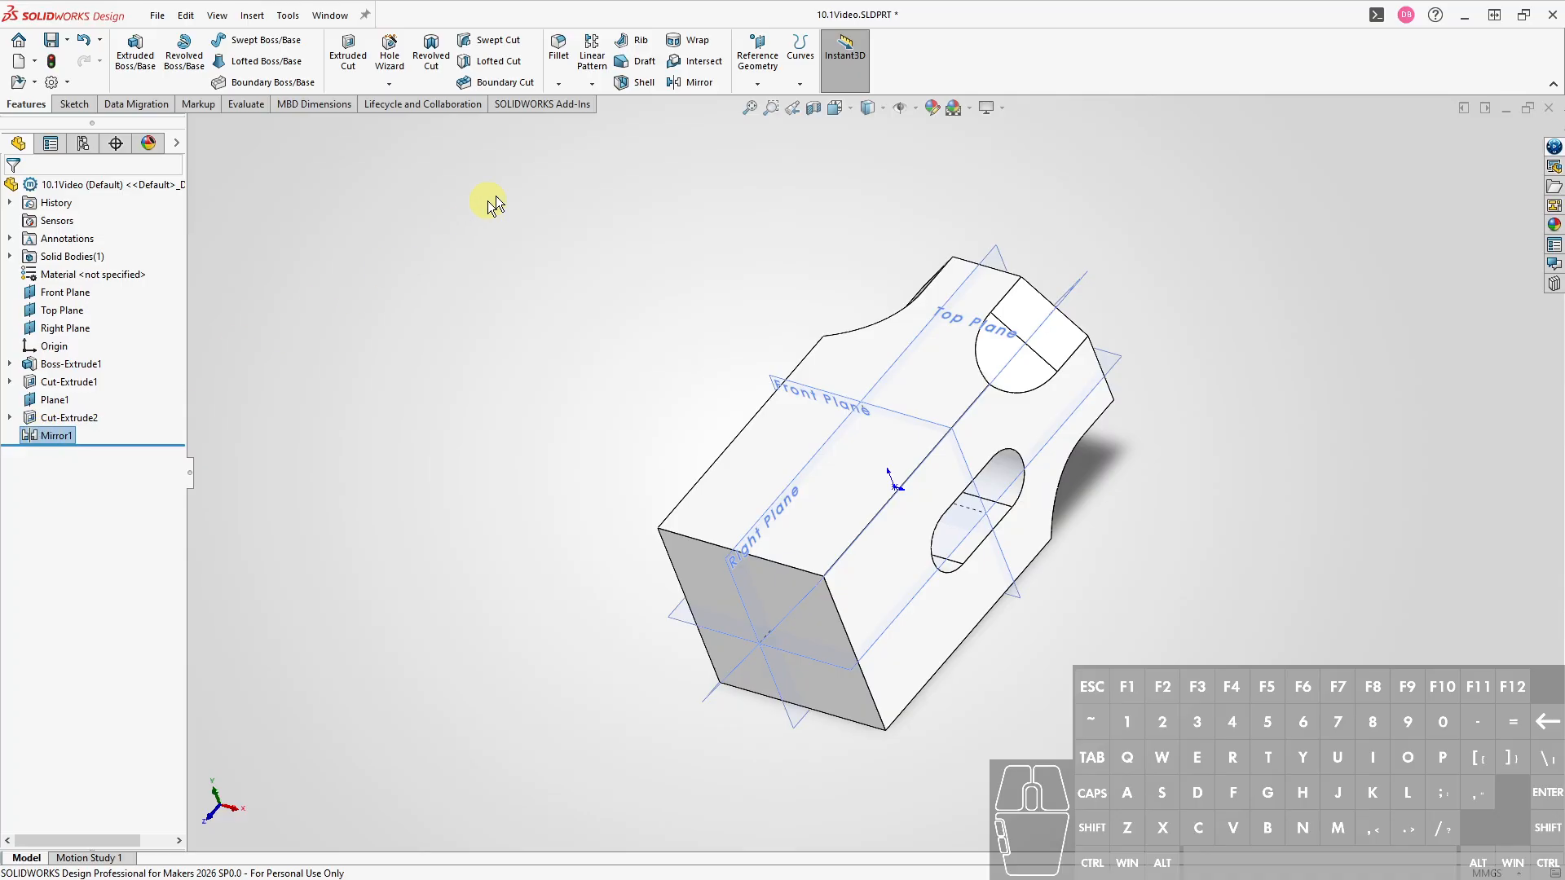
click(686, 82)
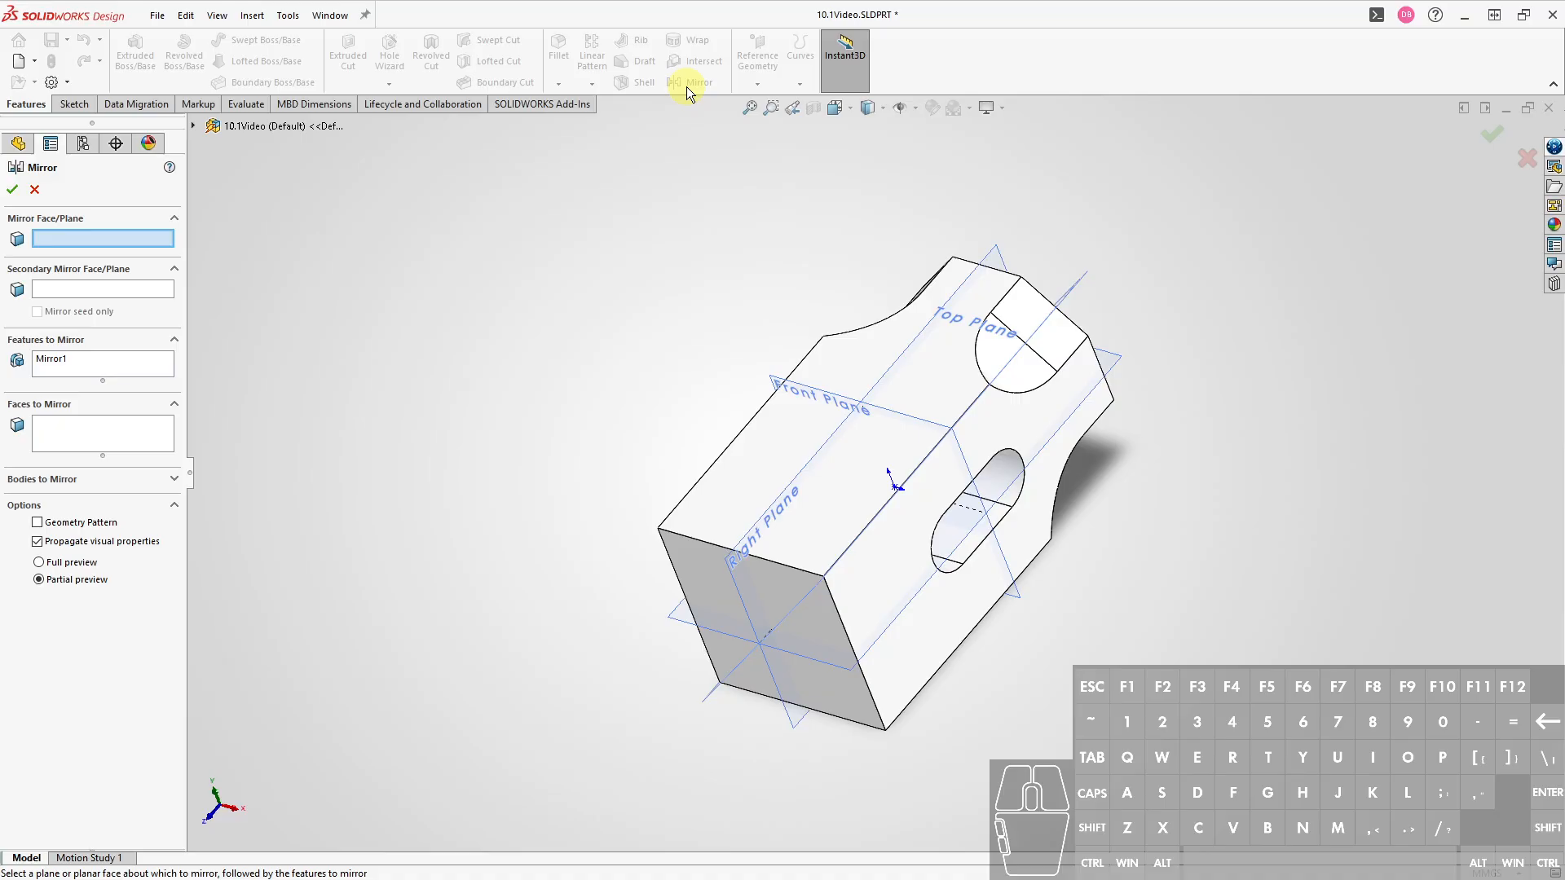
click(931, 425)
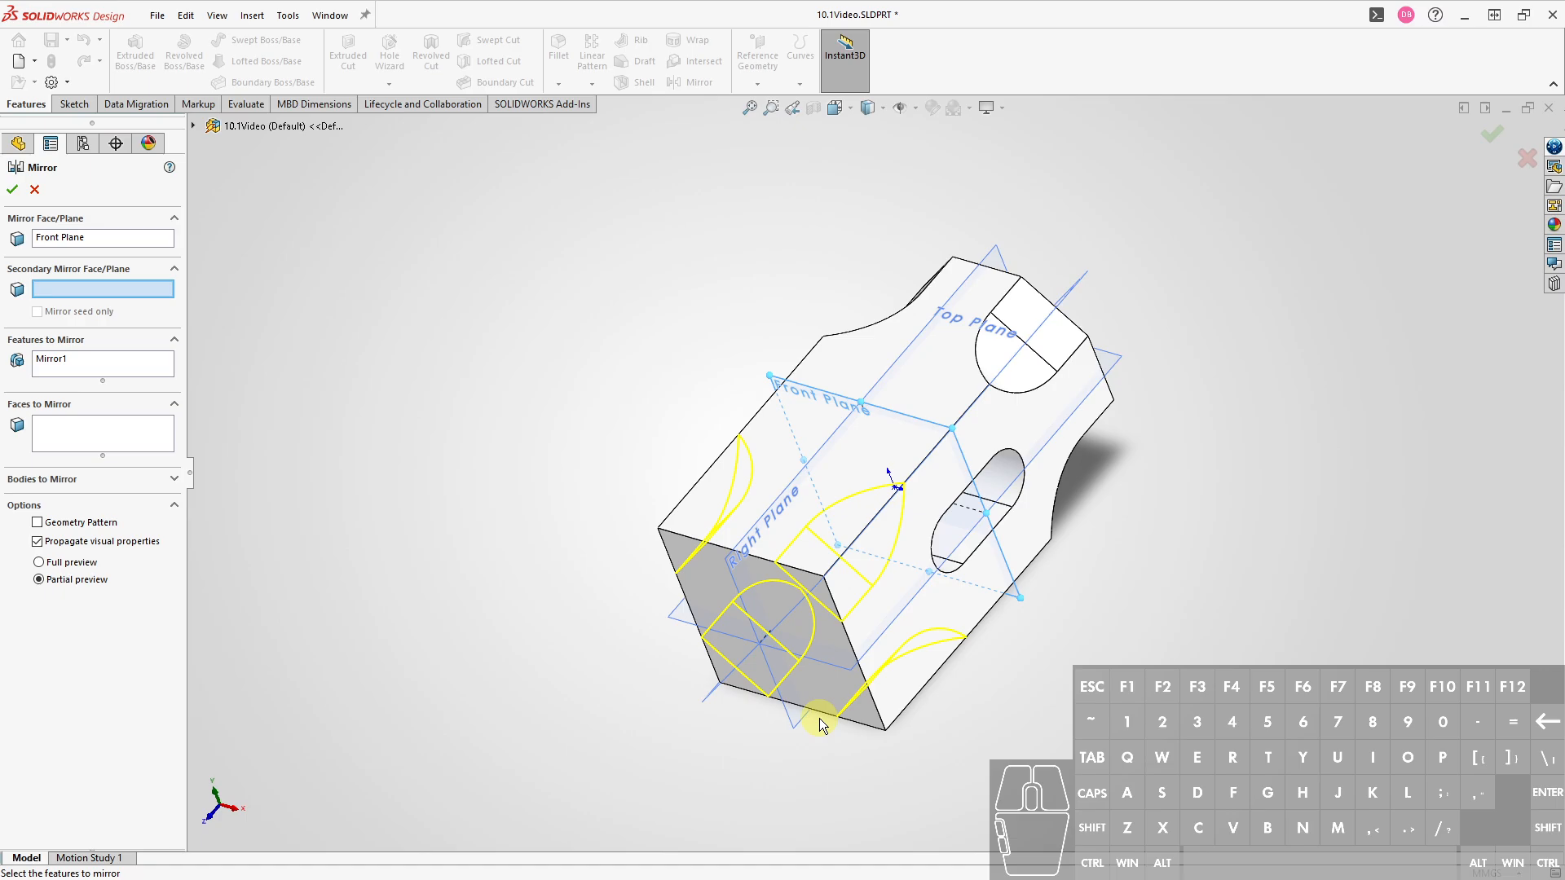
key(Return)
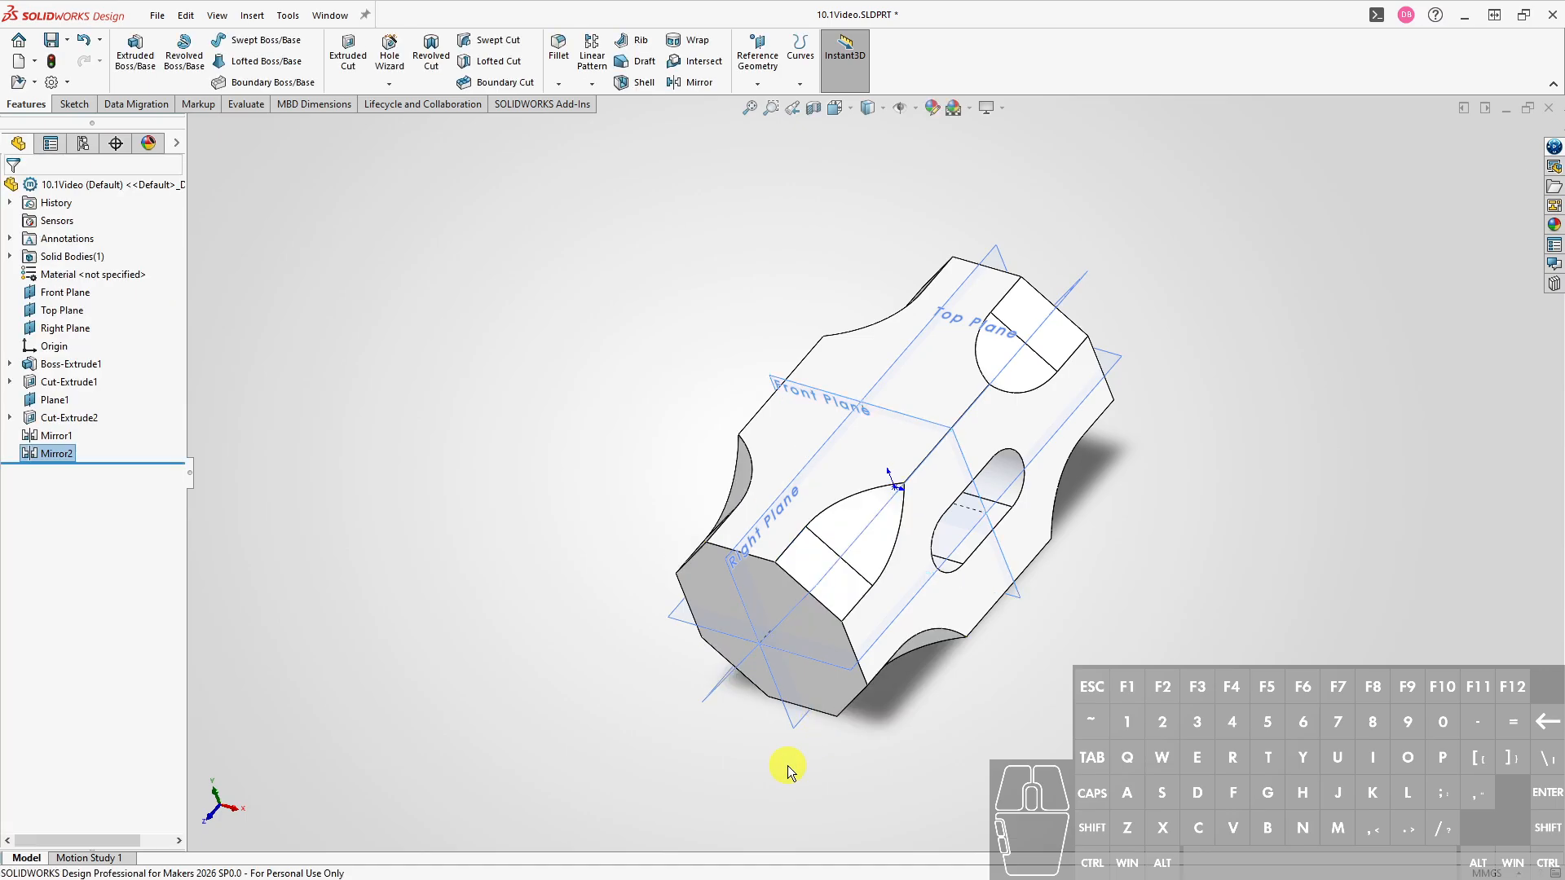
key(Escape)
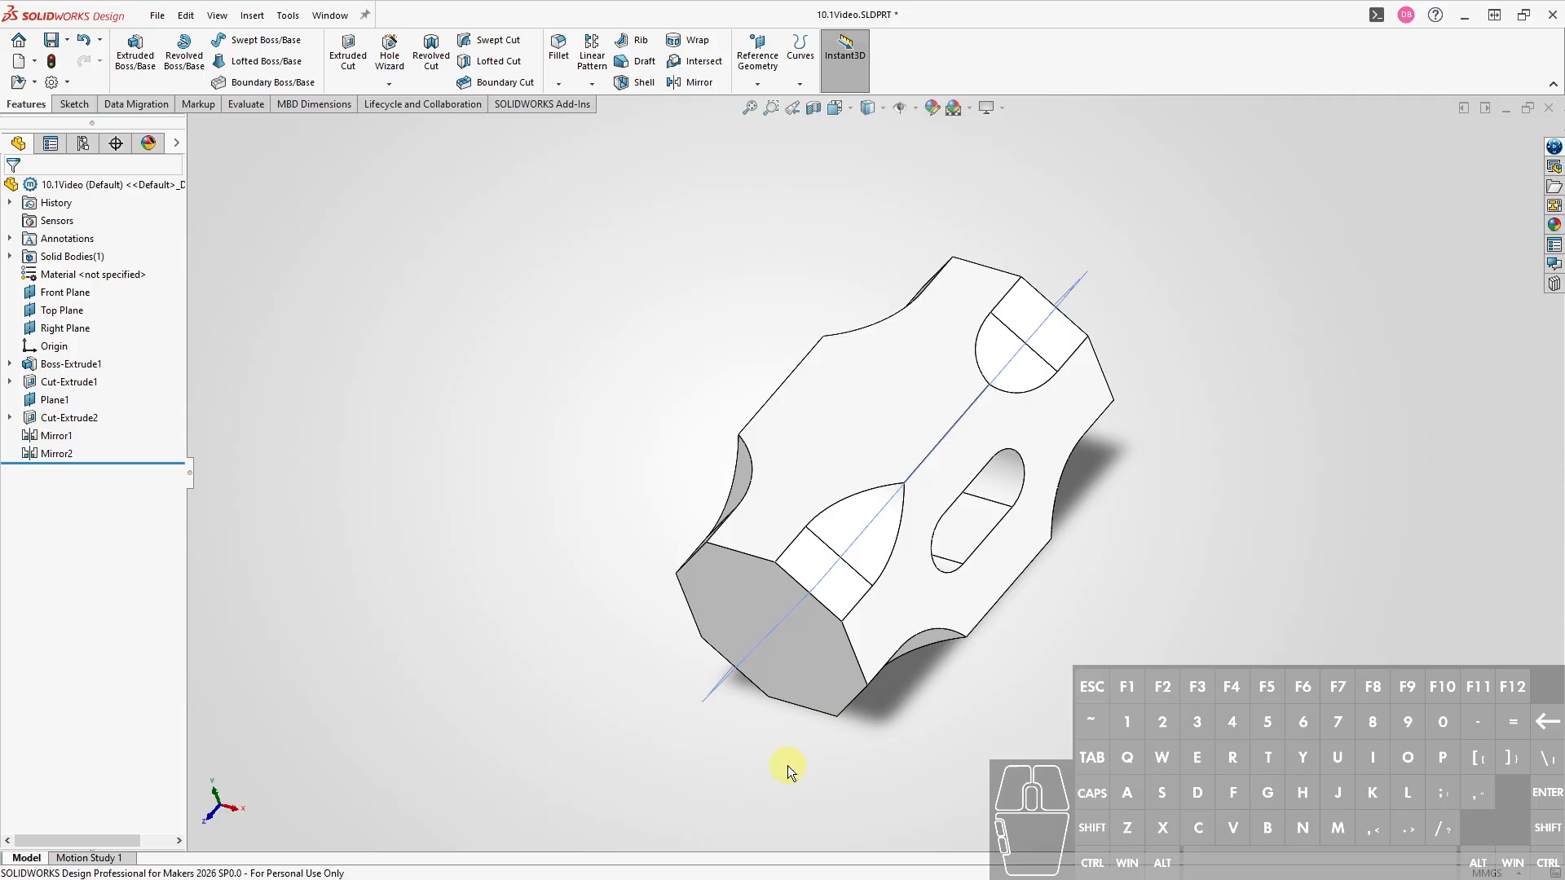
Hide the diagonal reference plane and set the view to isometric
click(1074, 282)
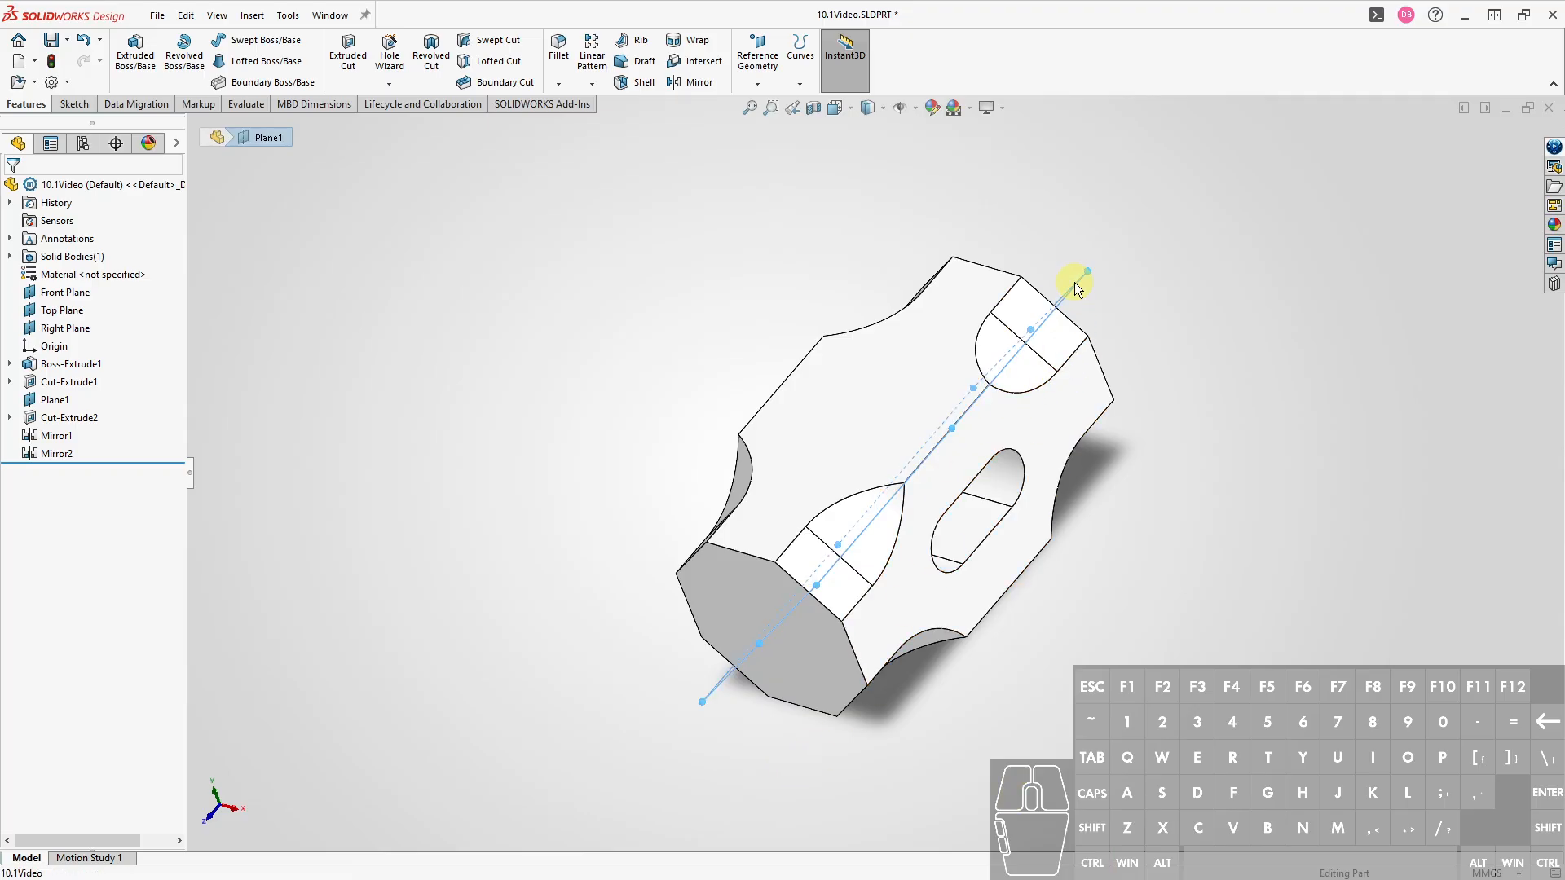
click(1179, 236)
key(ctrl+7)
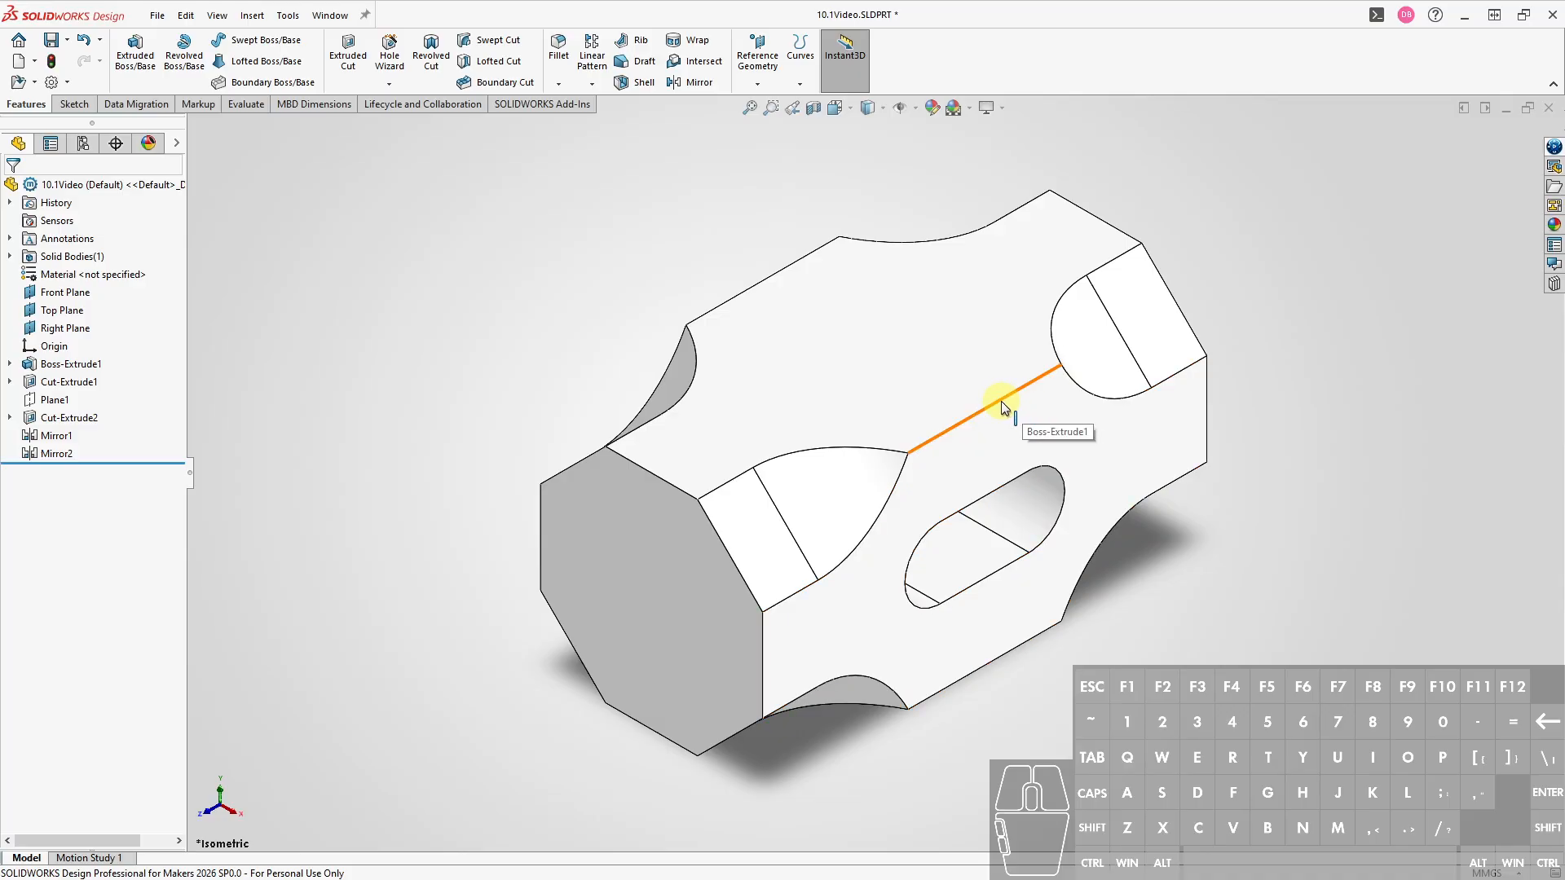
Fillet the hammer head's block, slot opening and corner-cut edges together with a symmetric 3 mm radius, using full preview
key(s)
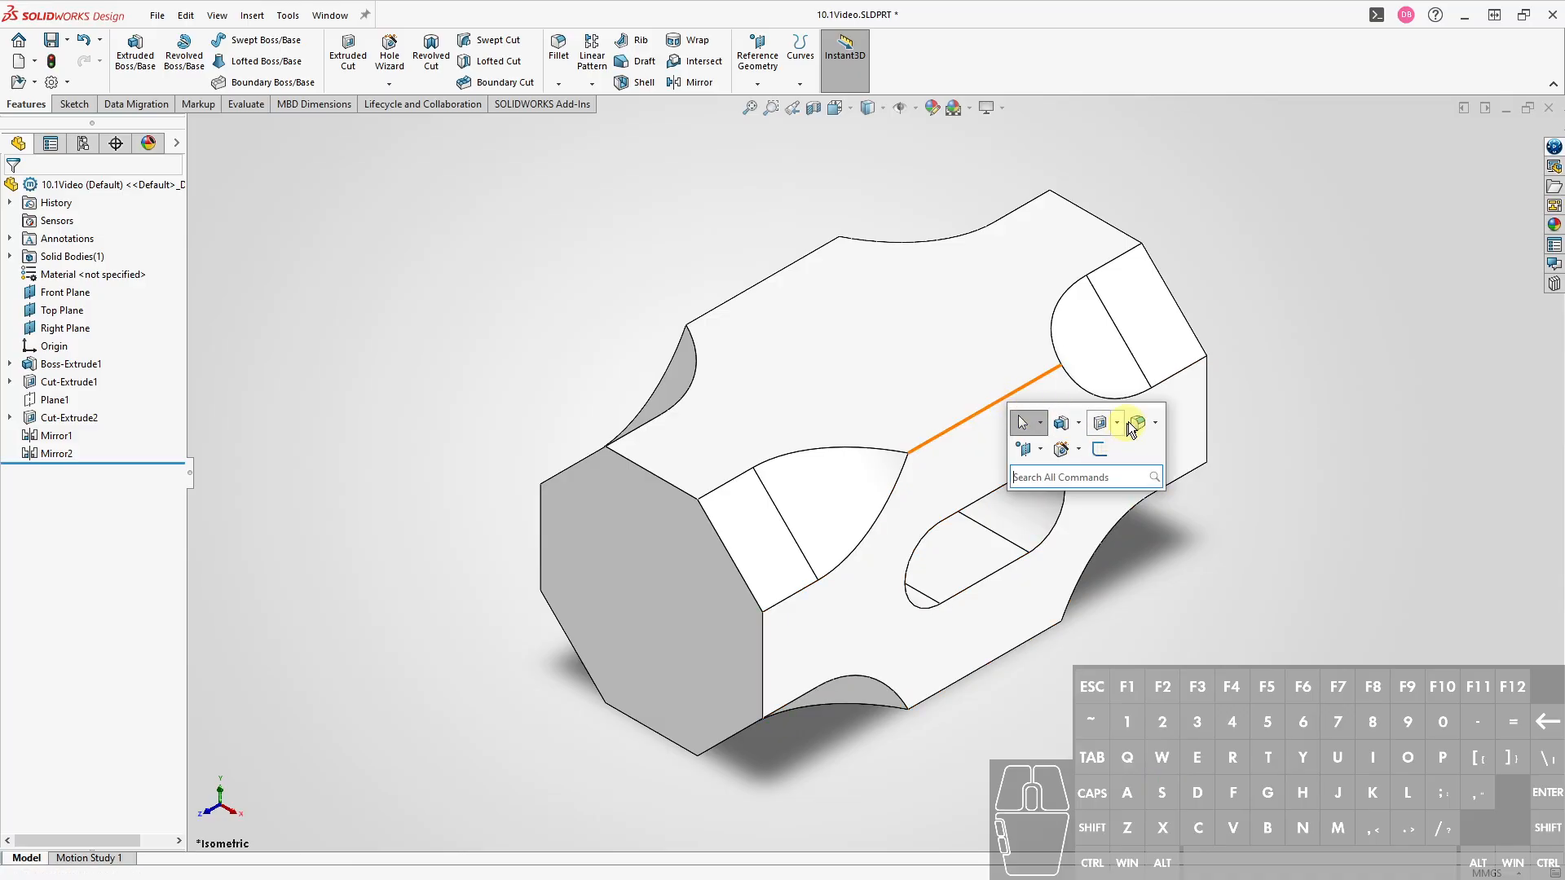
click(1137, 428)
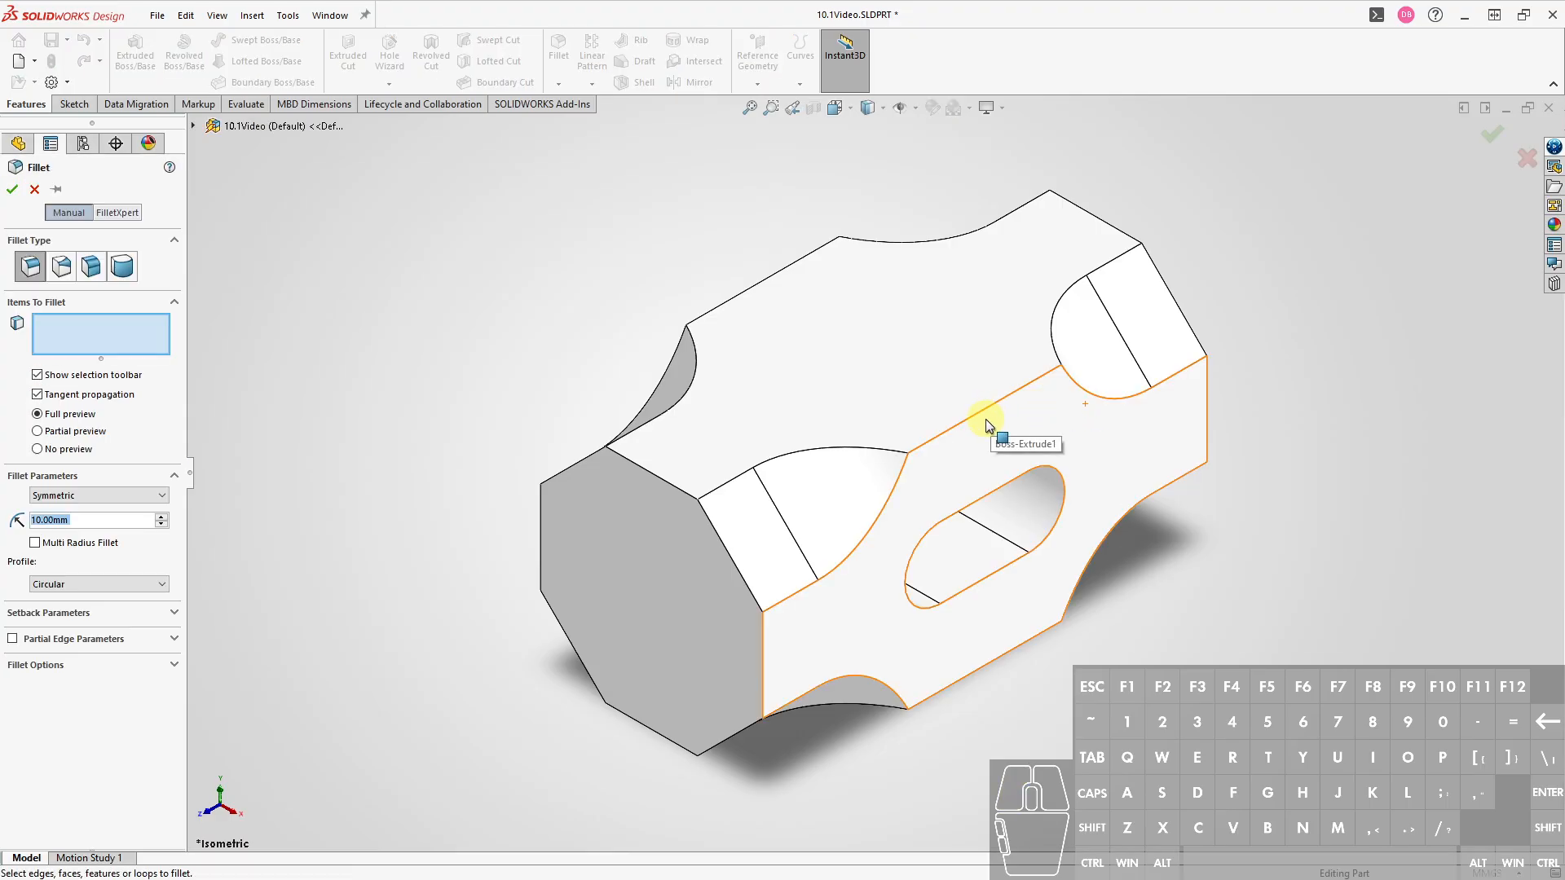
text(3)
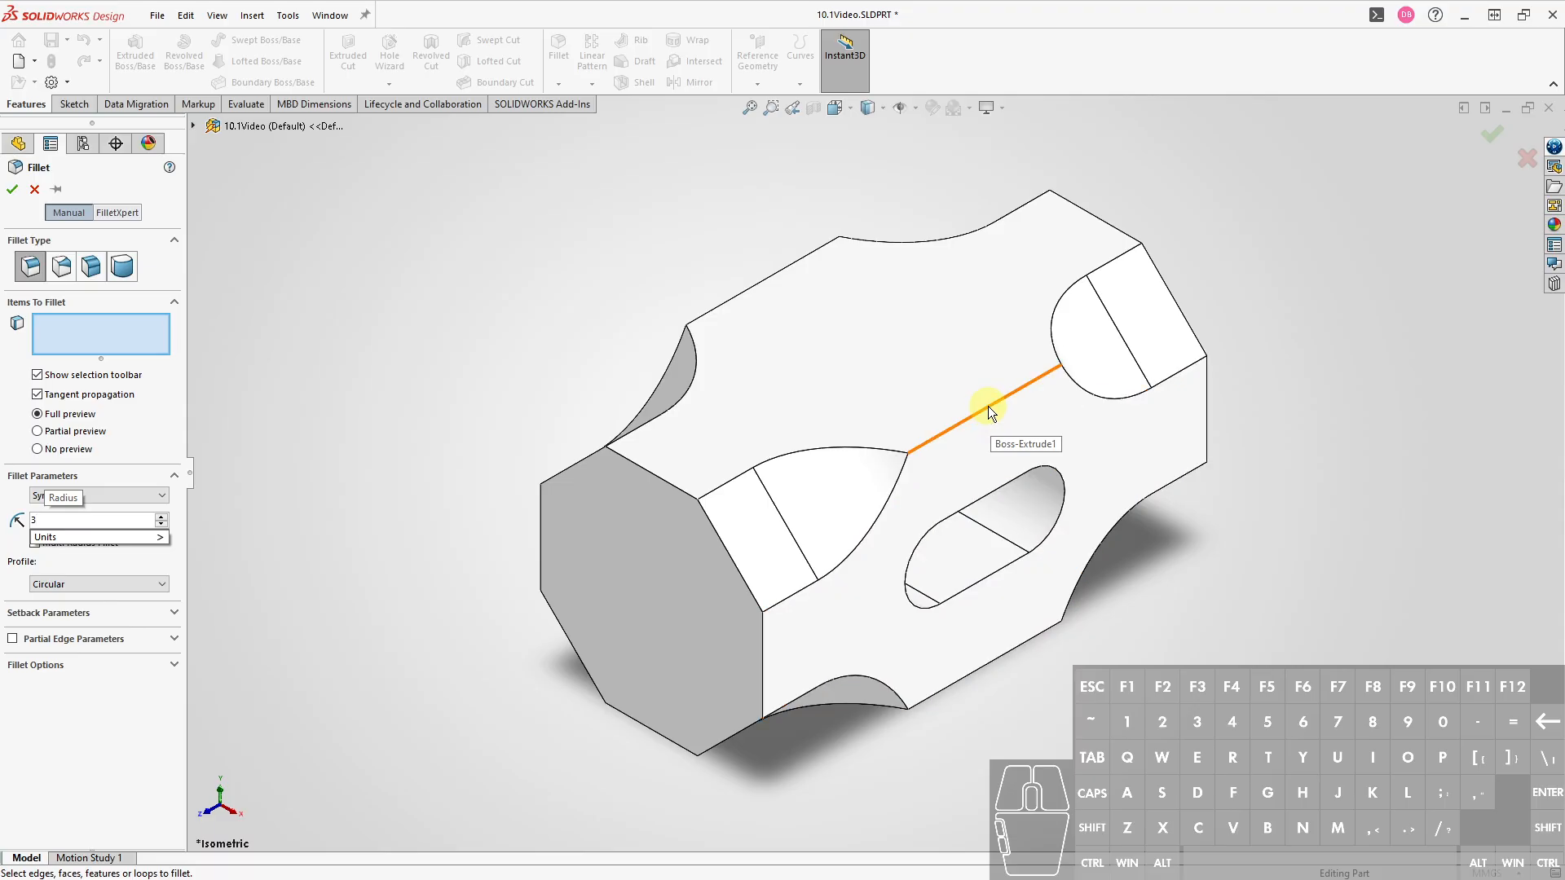
click(987, 406)
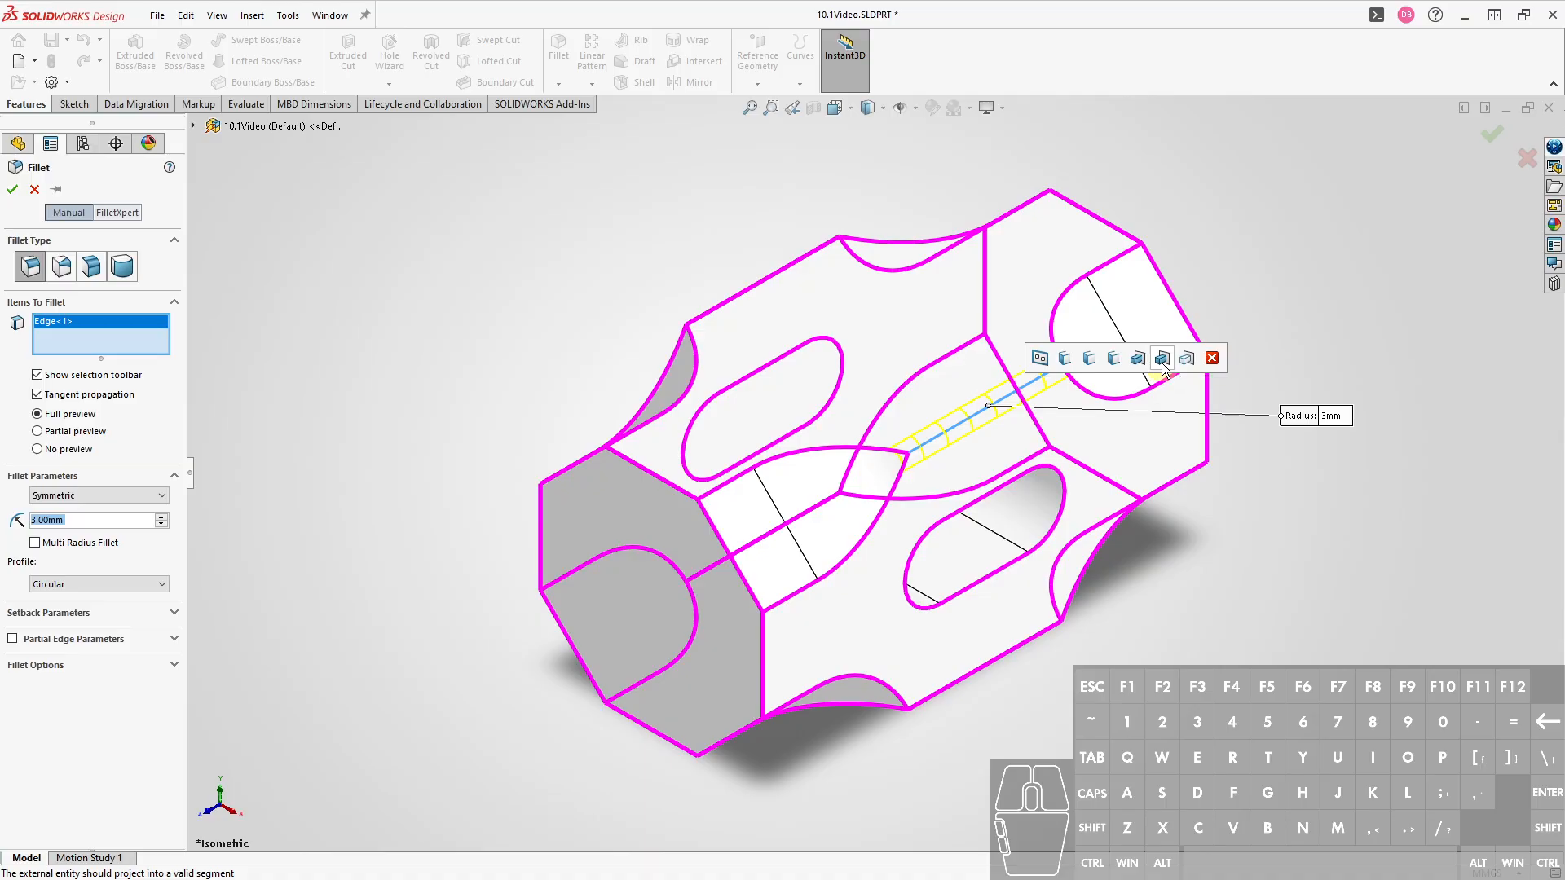
click(1161, 363)
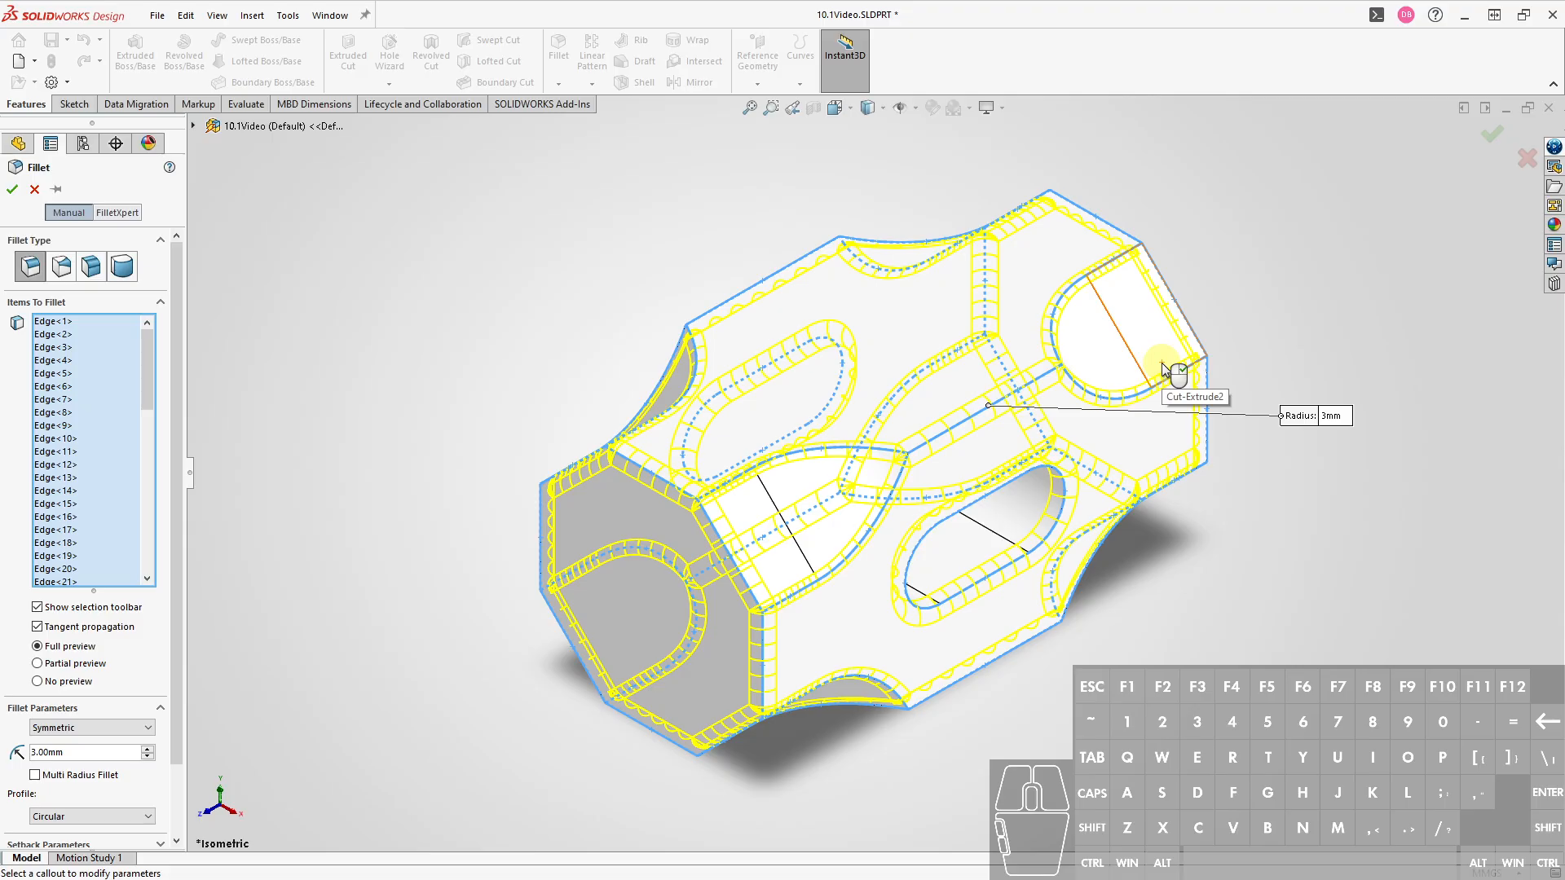
key(Return)
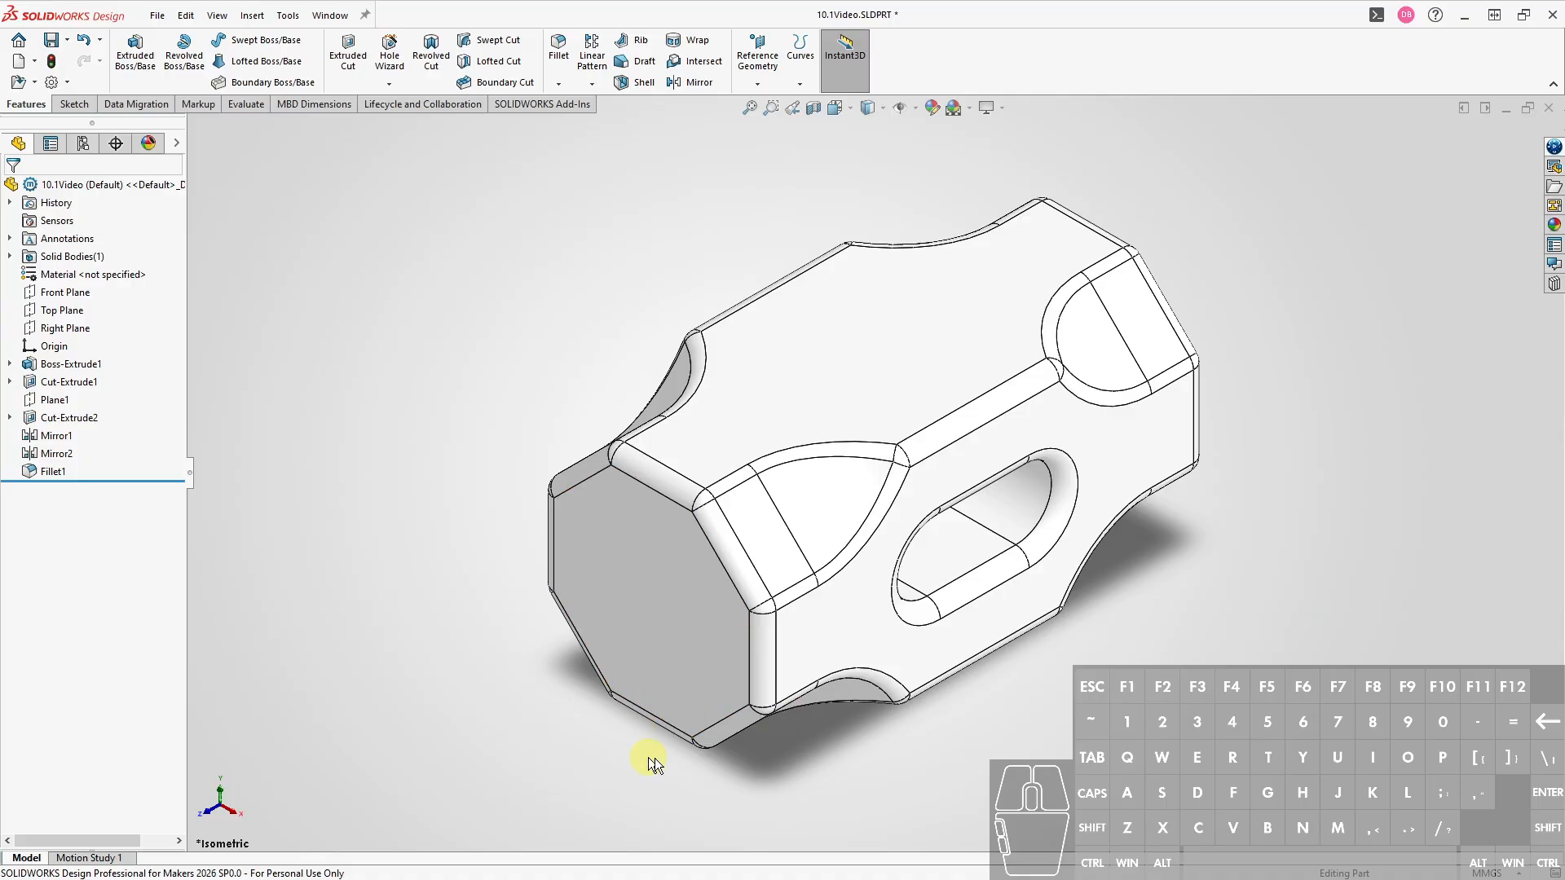
Check the part's mass properties and compare its volume with the one specified in the PDF drawing
key(ctrl)
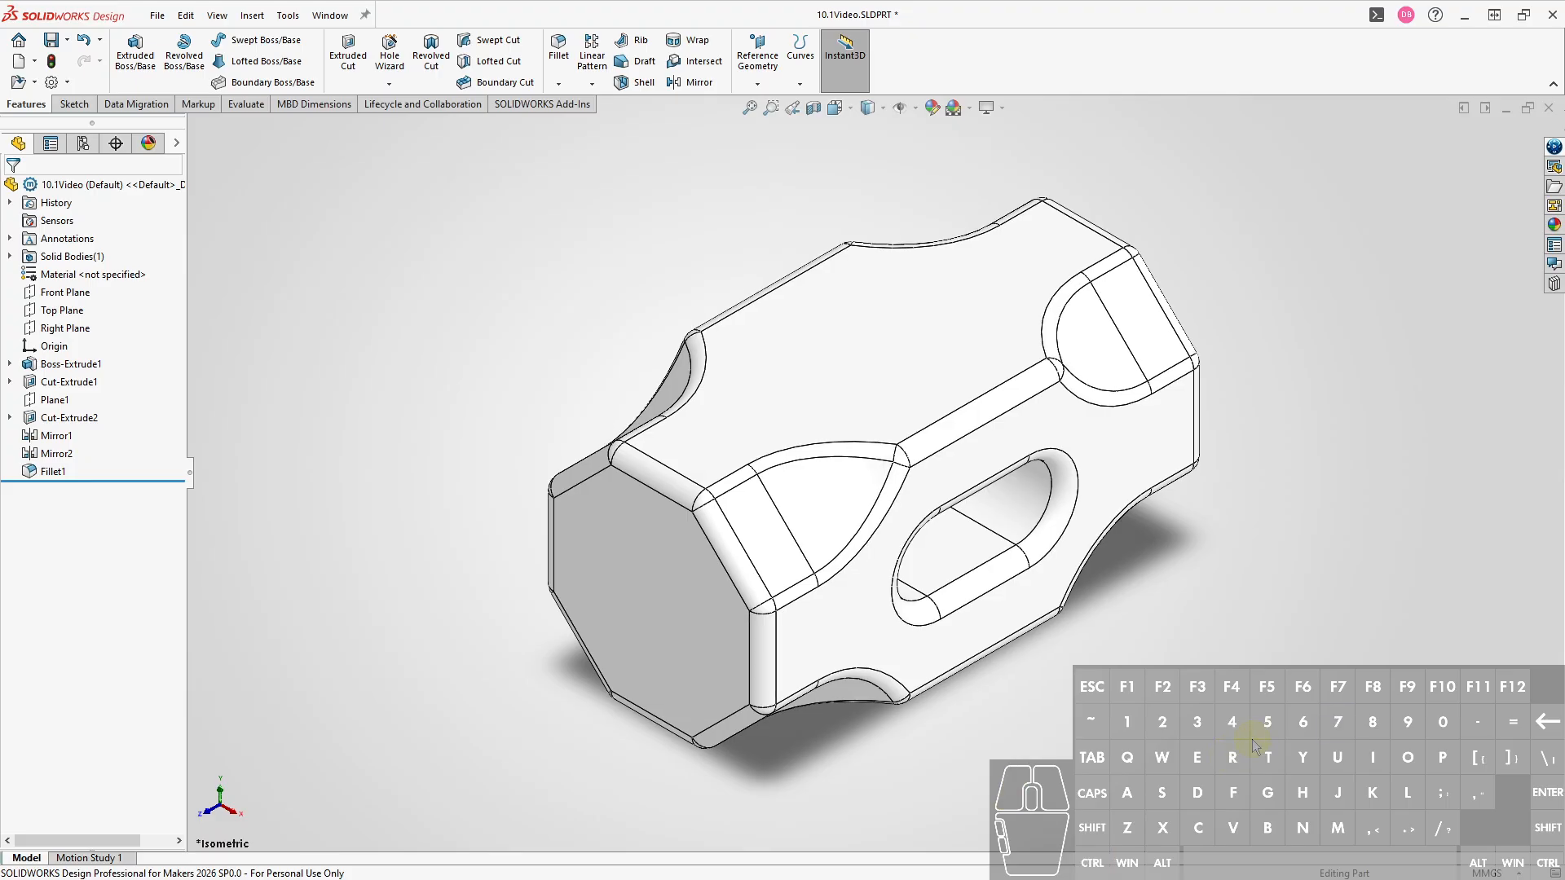
key(ctrl+m)
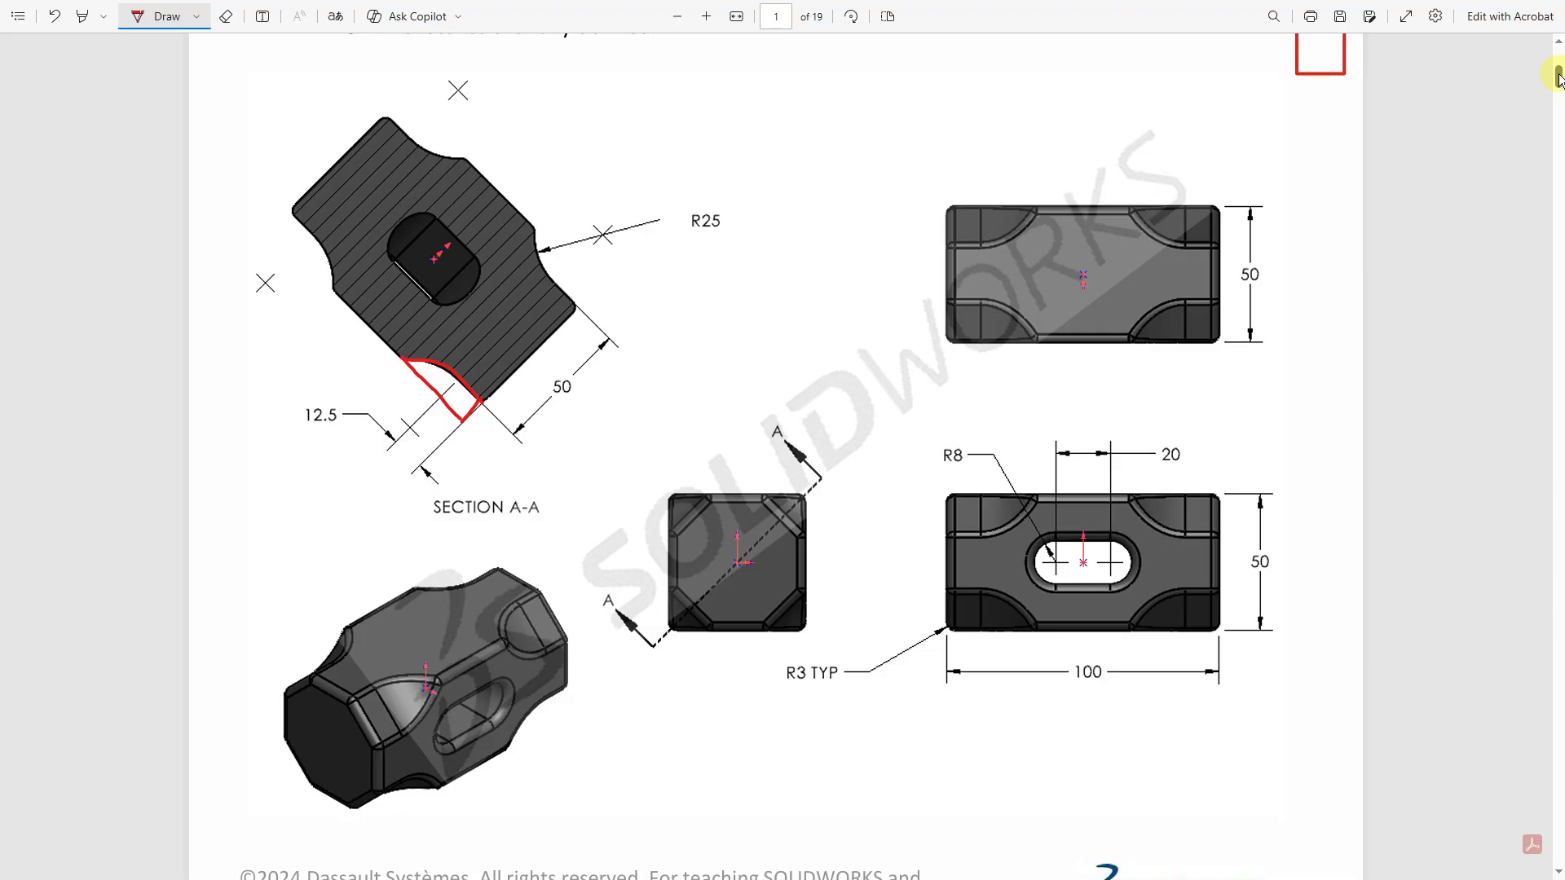
drag(1559, 75, 1558, 63)
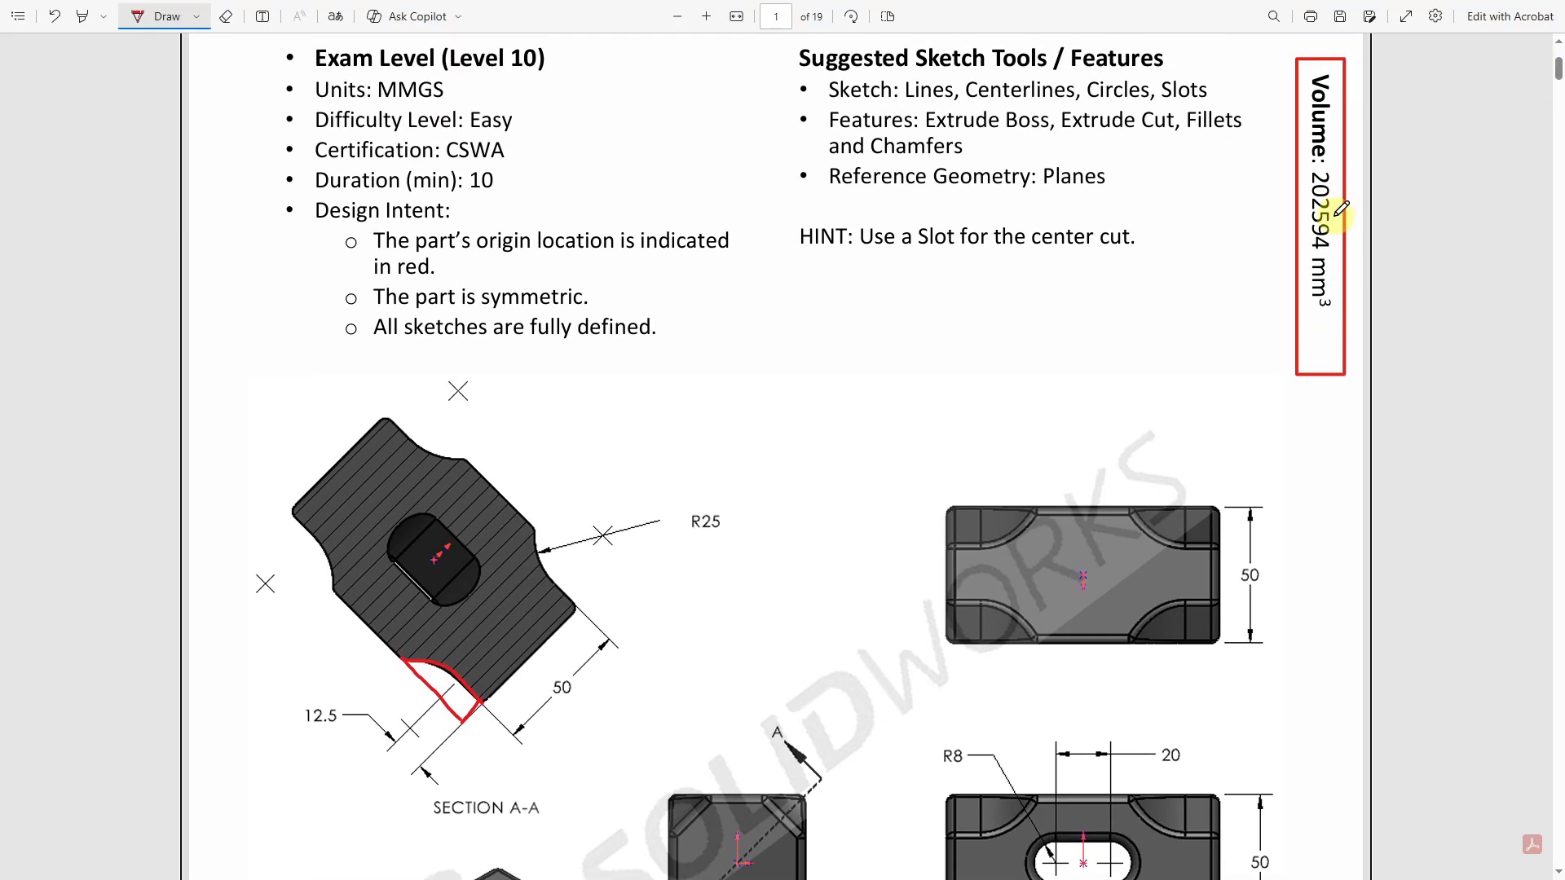